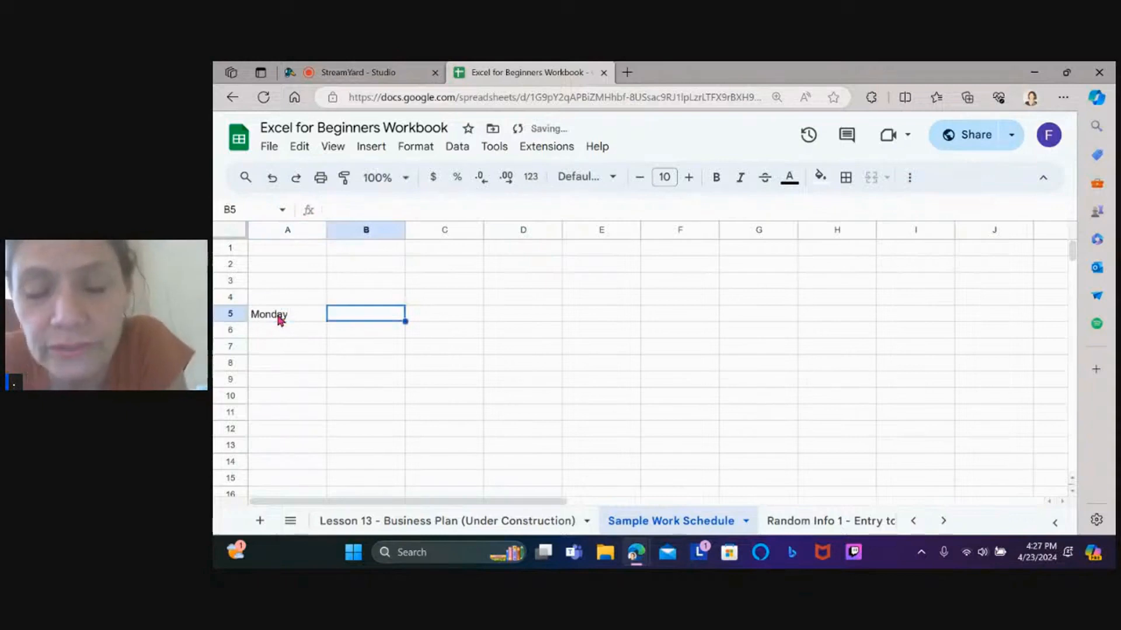
# Enter 4/22/2024 in cell B5 beside Monday and keep B5 selected
pyautogui.write('4/22')
pyautogui.write('/202')
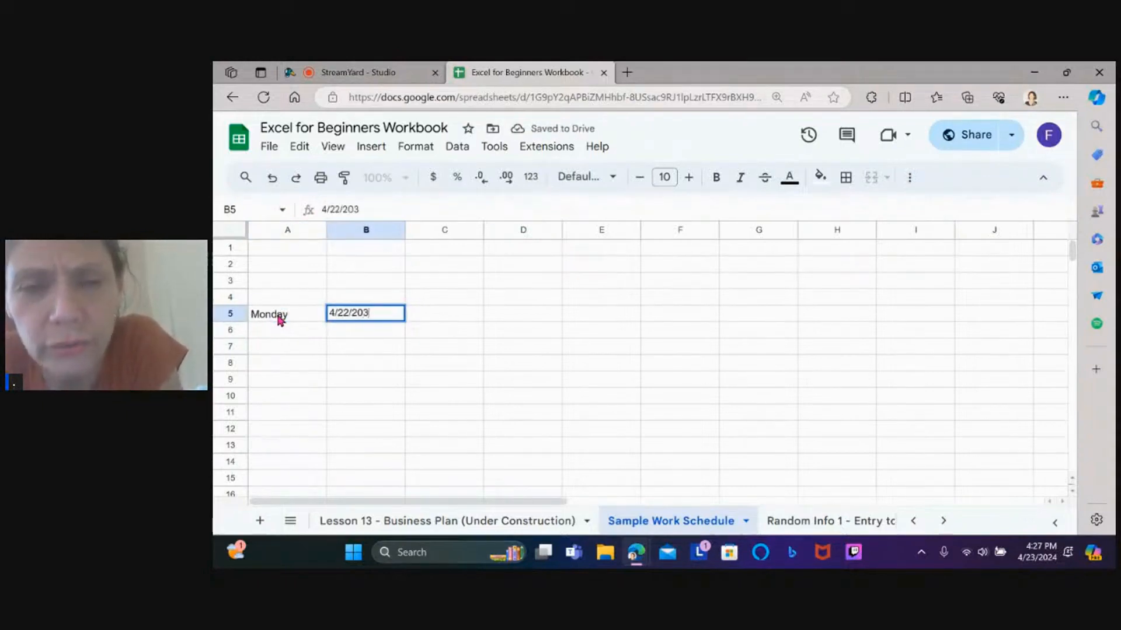
pyautogui.write('4')
pyautogui.press('Return')
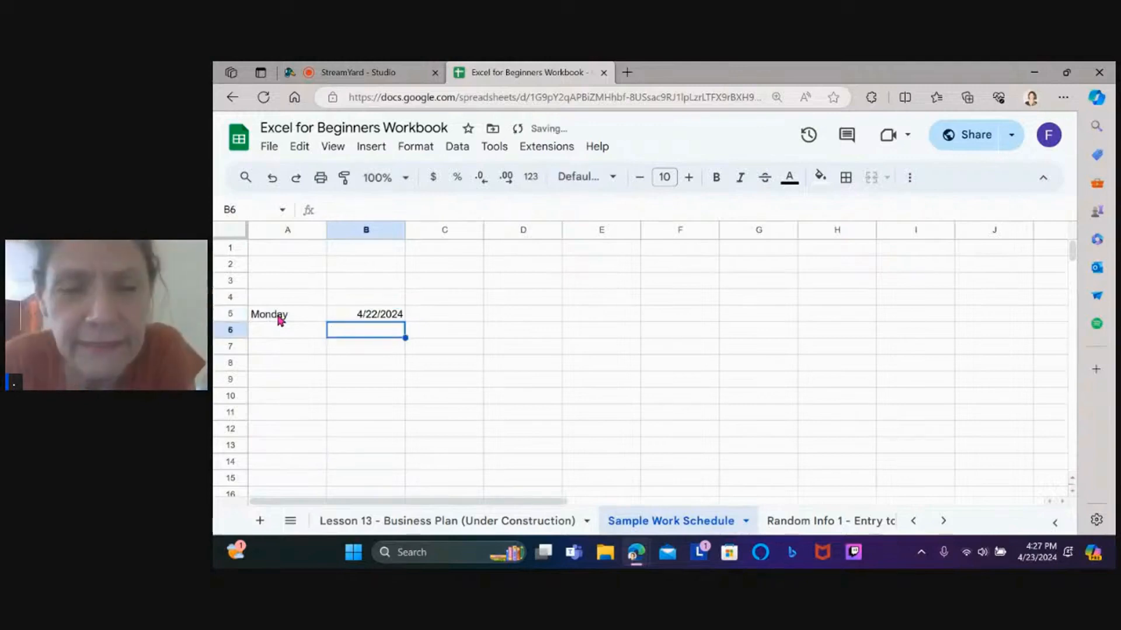
pyautogui.press('Up')
pyautogui.press('Up')
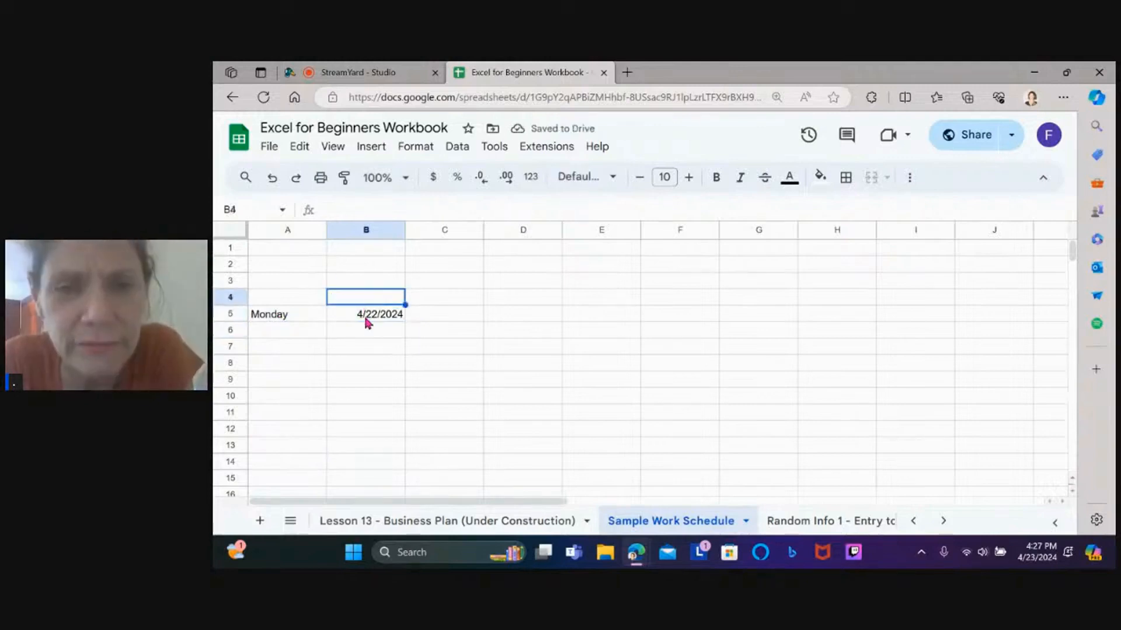
pyautogui.click(366, 321)
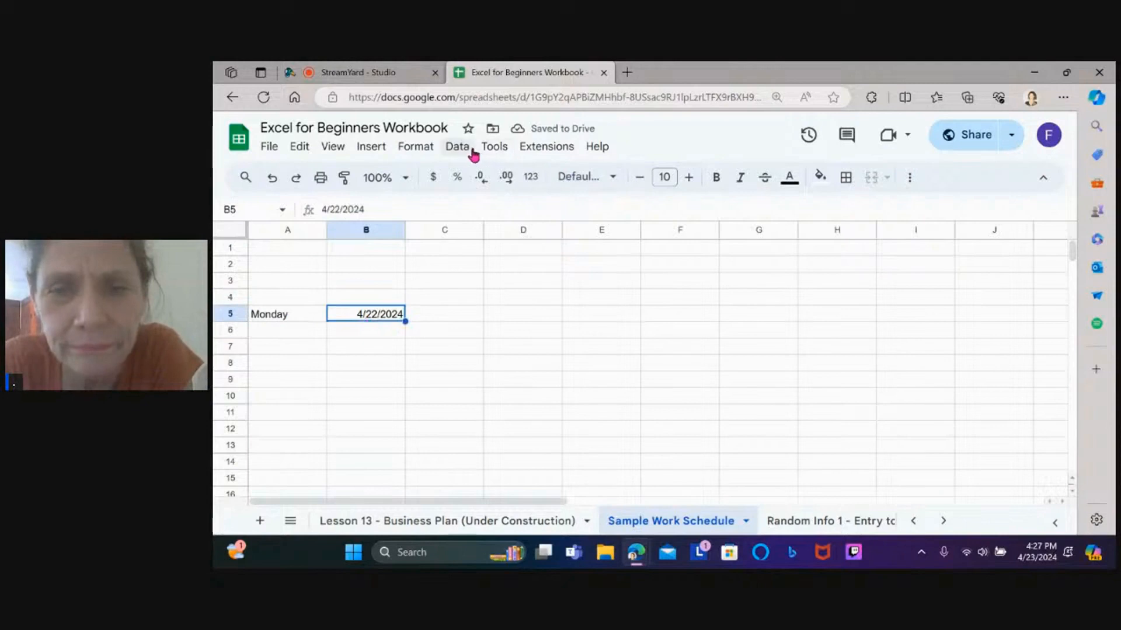
# Apply the custom 5-Aug-1930 date format to B5 so it reads 22-Apr-2024
pyautogui.click(415, 149)
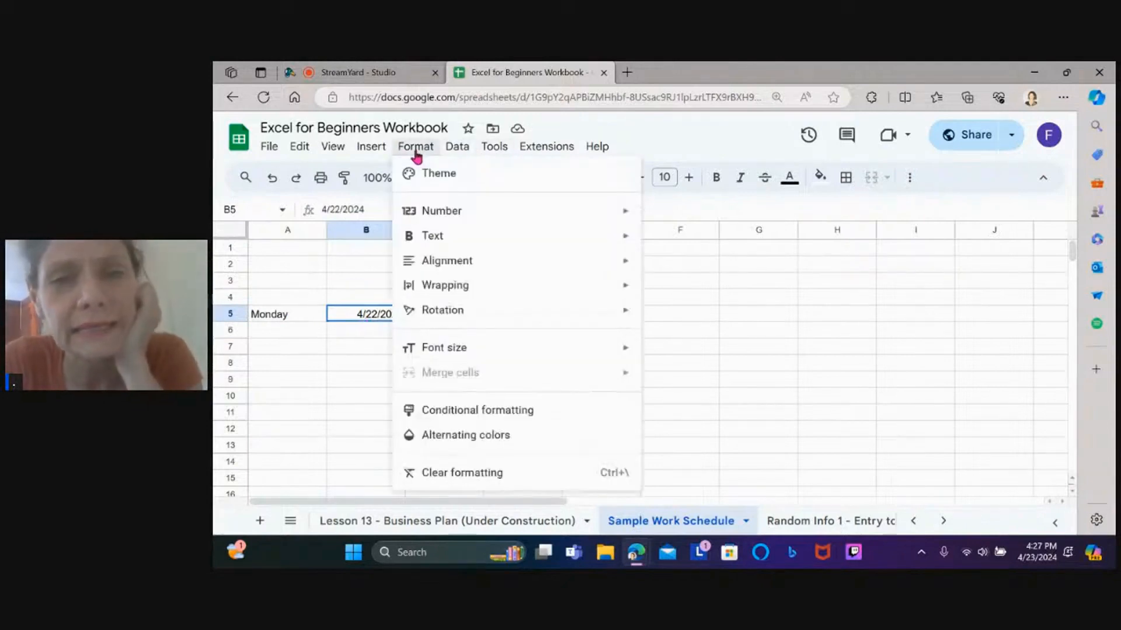
pyautogui.moveTo(467, 285)
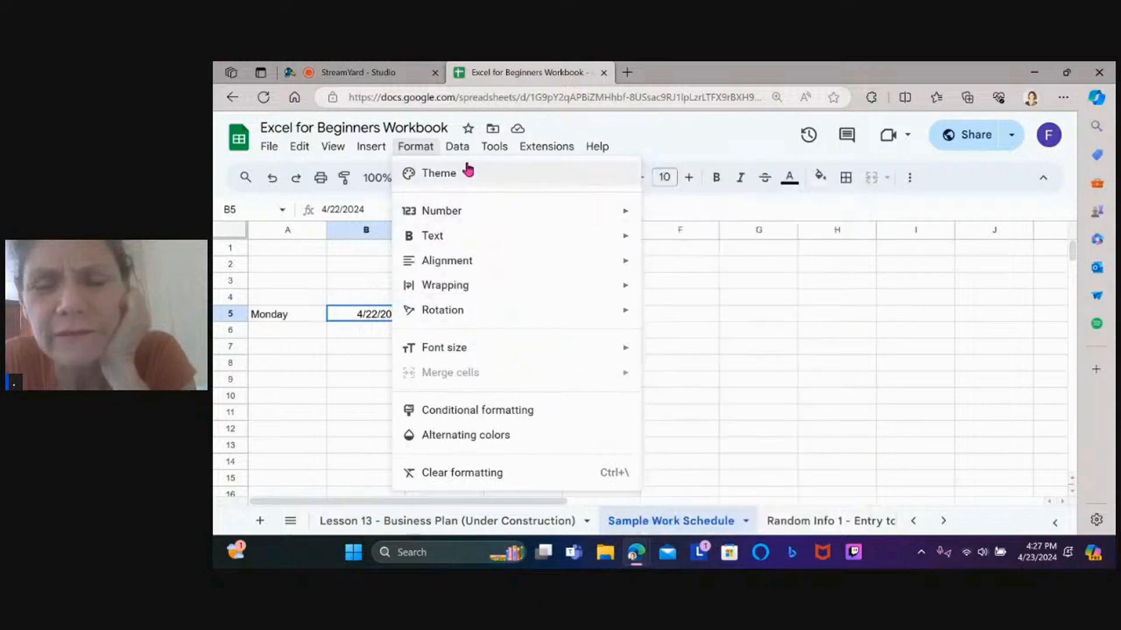
pyautogui.moveTo(466, 218)
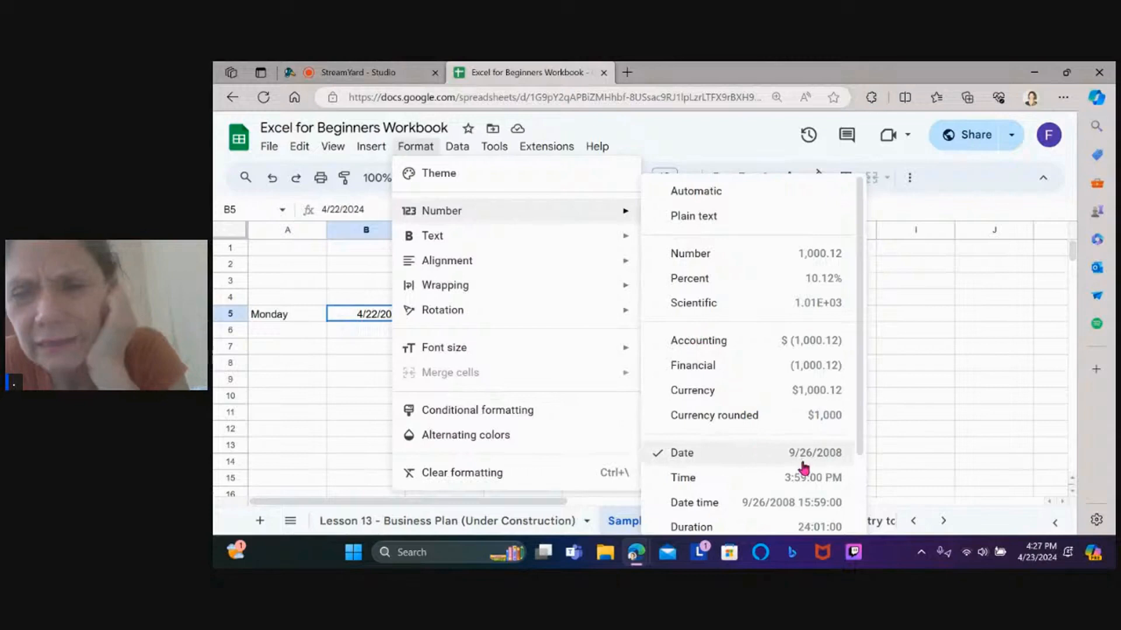
pyautogui.scroll(-2, 838, 380)
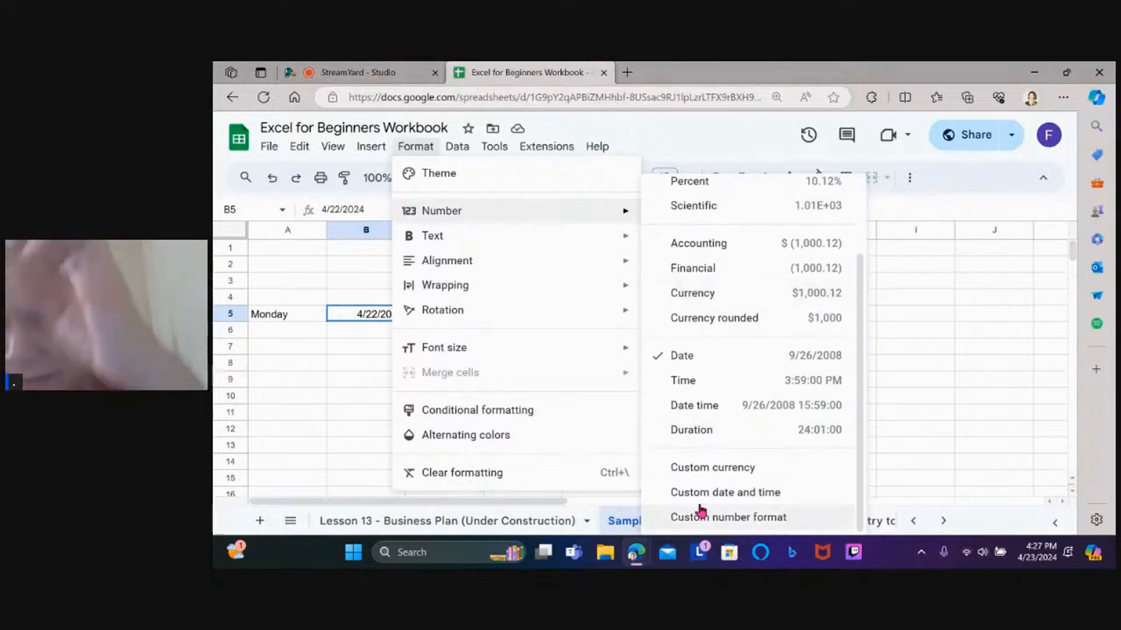
pyautogui.click(727, 493)
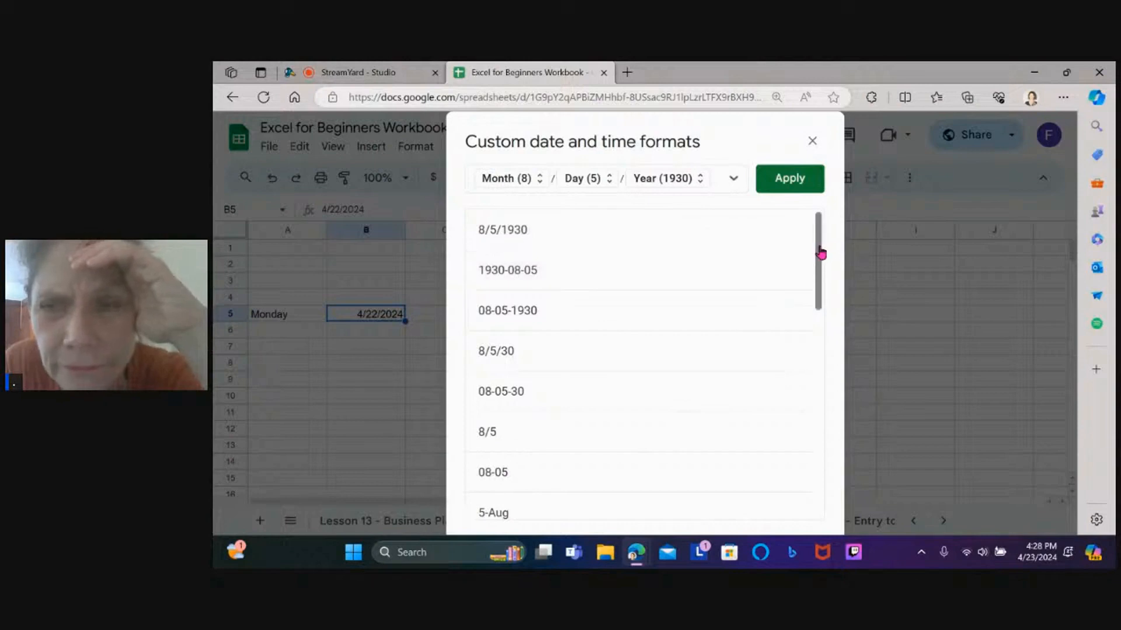
pyautogui.moveTo(818, 250); pyautogui.dragTo(783, 488)
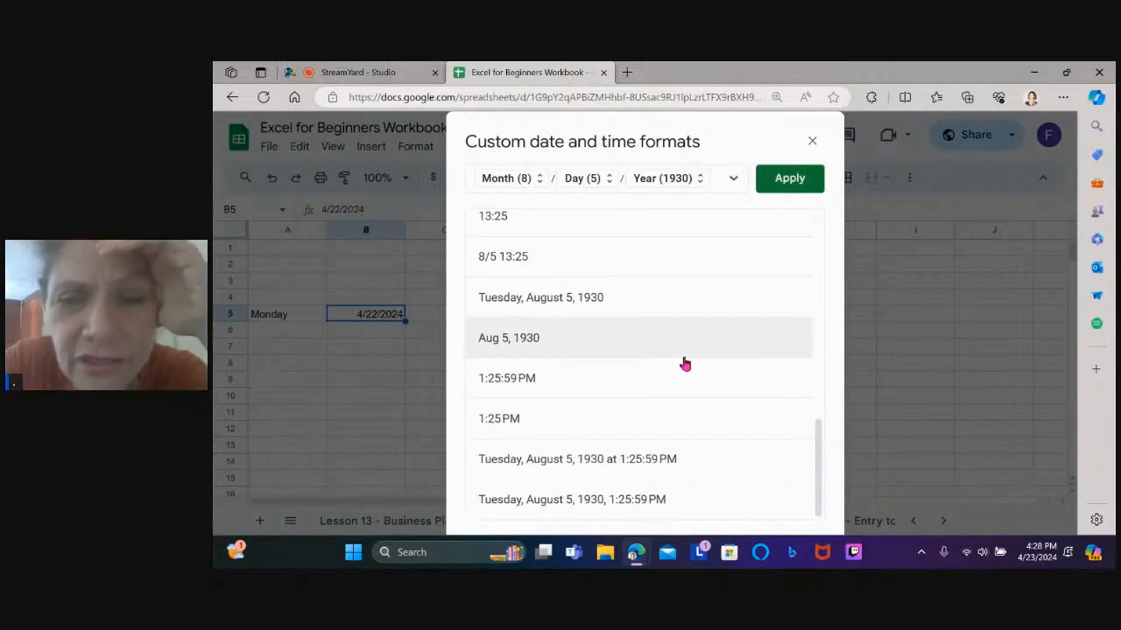
pyautogui.scroll(3, 683, 365)
pyautogui.scroll(3, 642, 365)
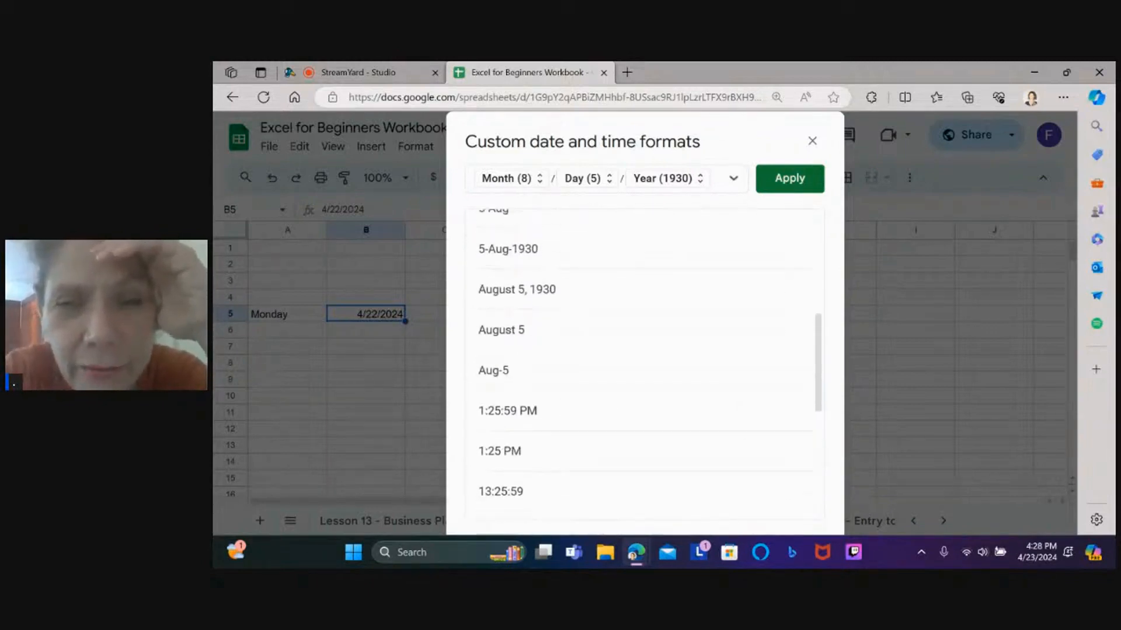
pyautogui.scroll(3, 642, 366)
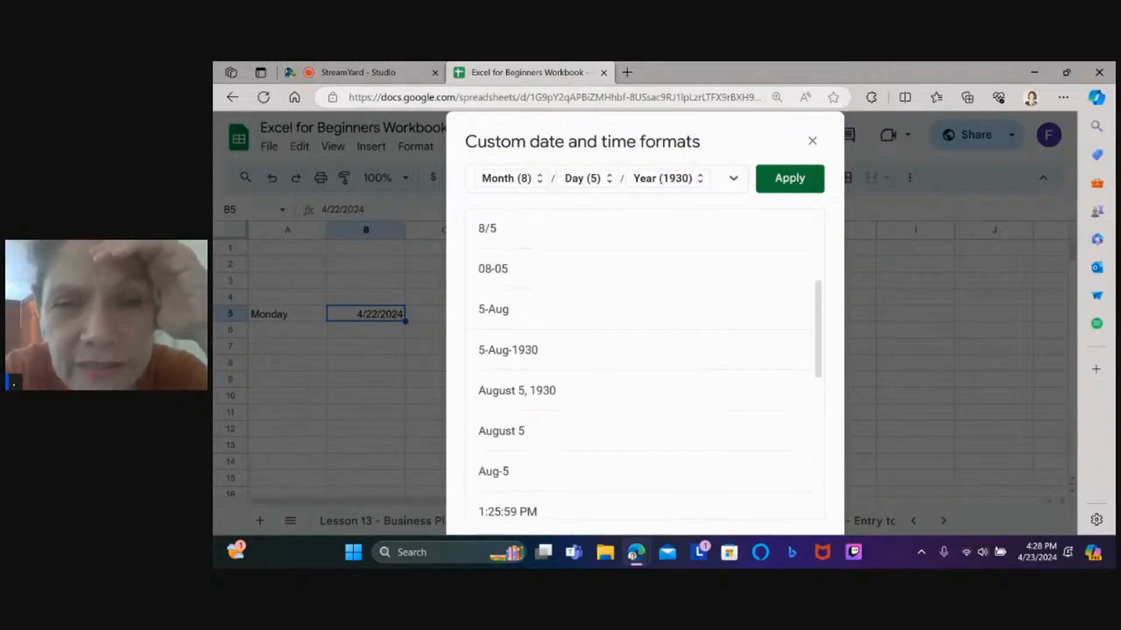
pyautogui.click(511, 357)
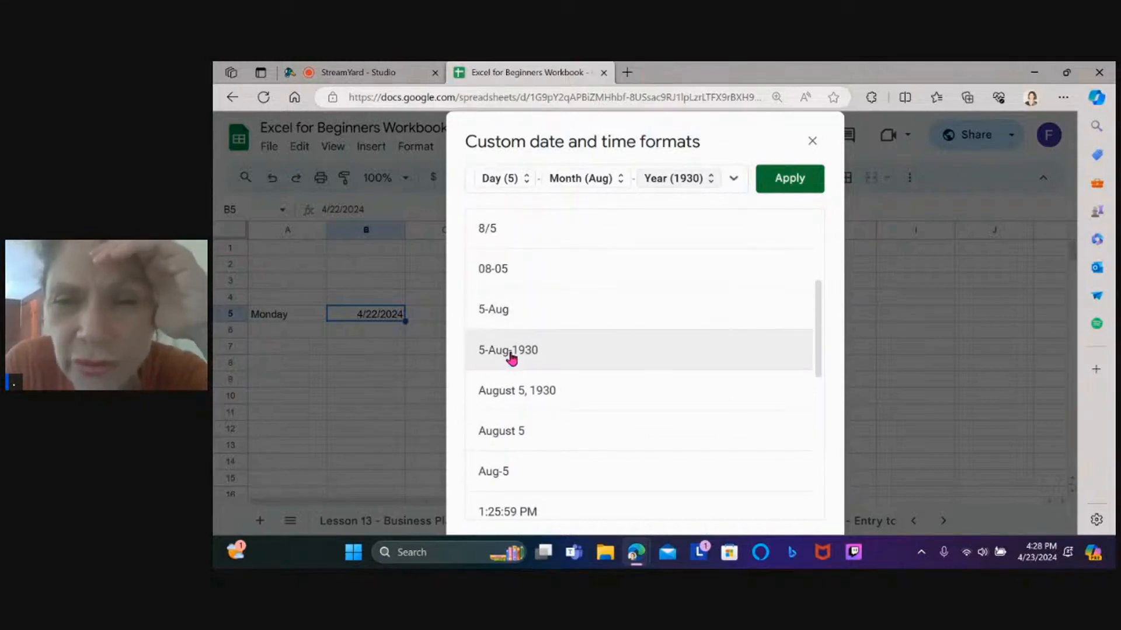
pyautogui.click(799, 178)
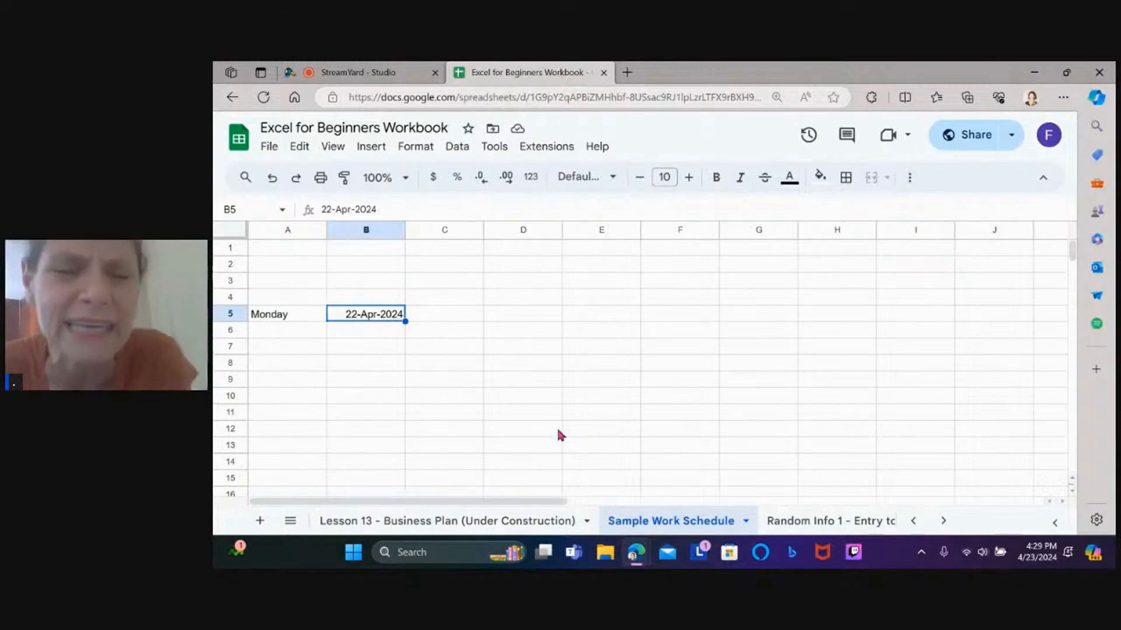
# Autofill Monday and its date from A5:B5 down through Friday in row 9
pyautogui.click(362, 330)
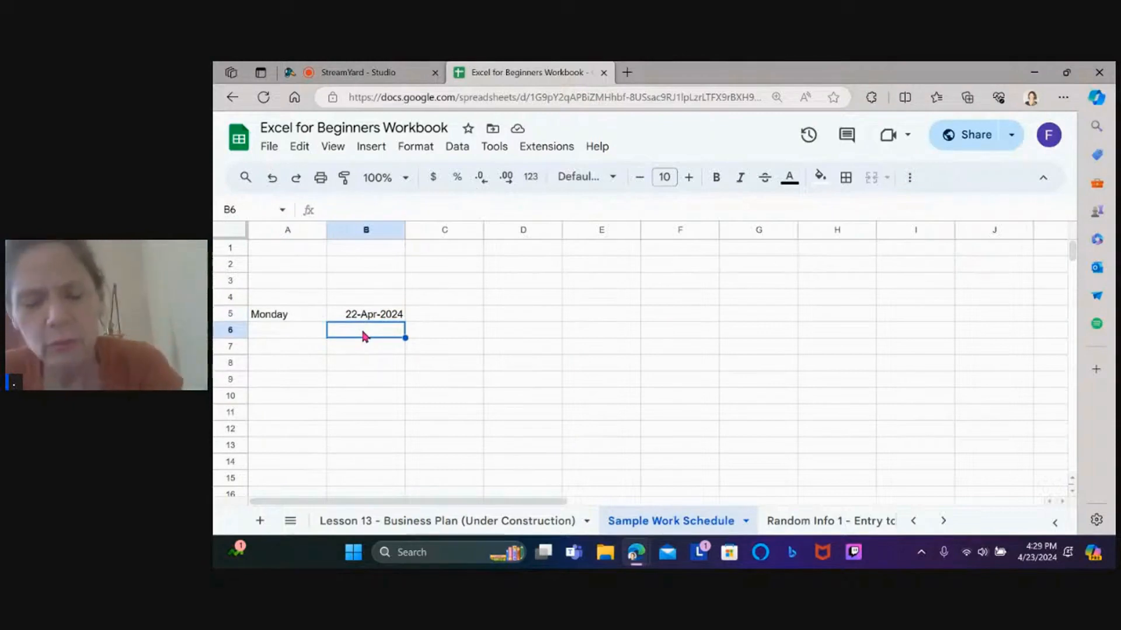
pyautogui.click(283, 316)
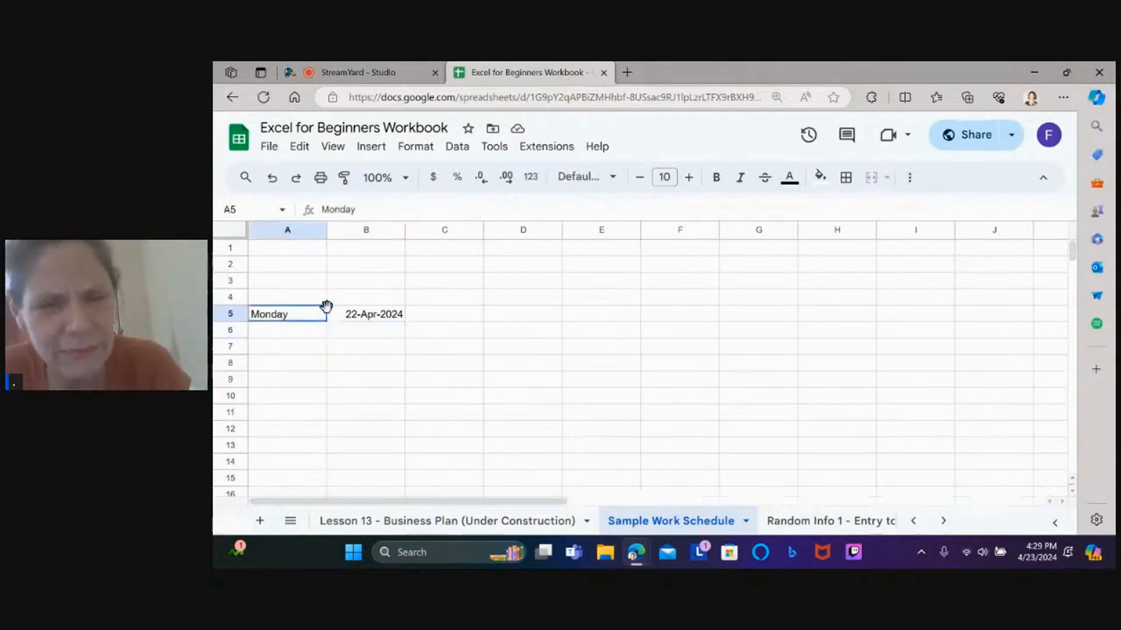
pyautogui.moveTo(326, 307); pyautogui.dragTo(343, 313)
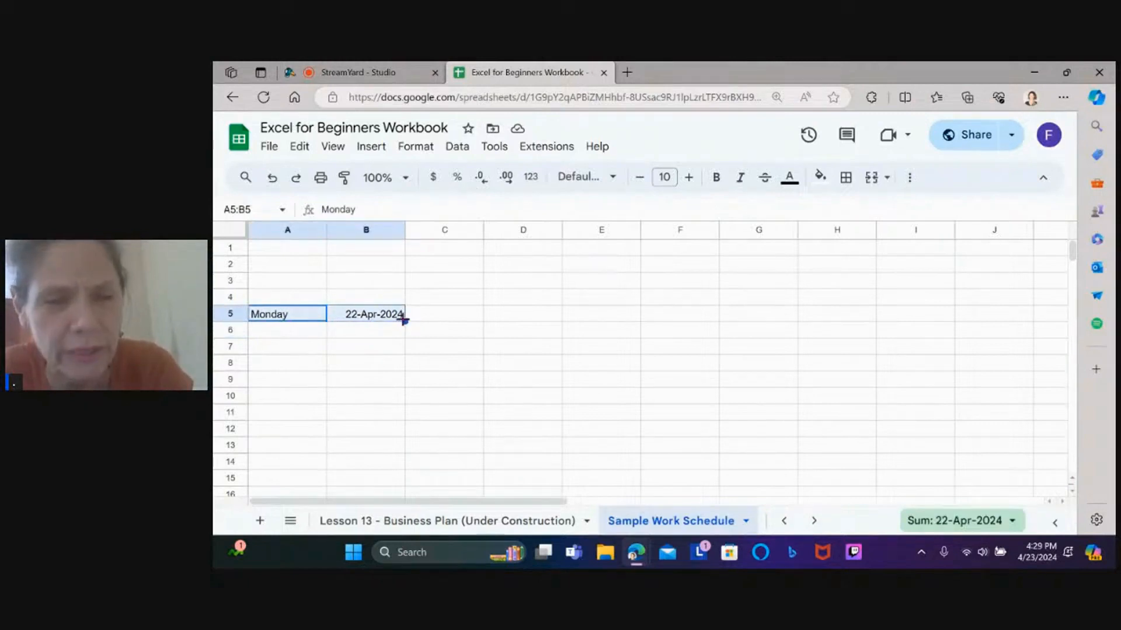
pyautogui.moveTo(402, 318); pyautogui.dragTo(396, 389)
pyautogui.click(474, 366)
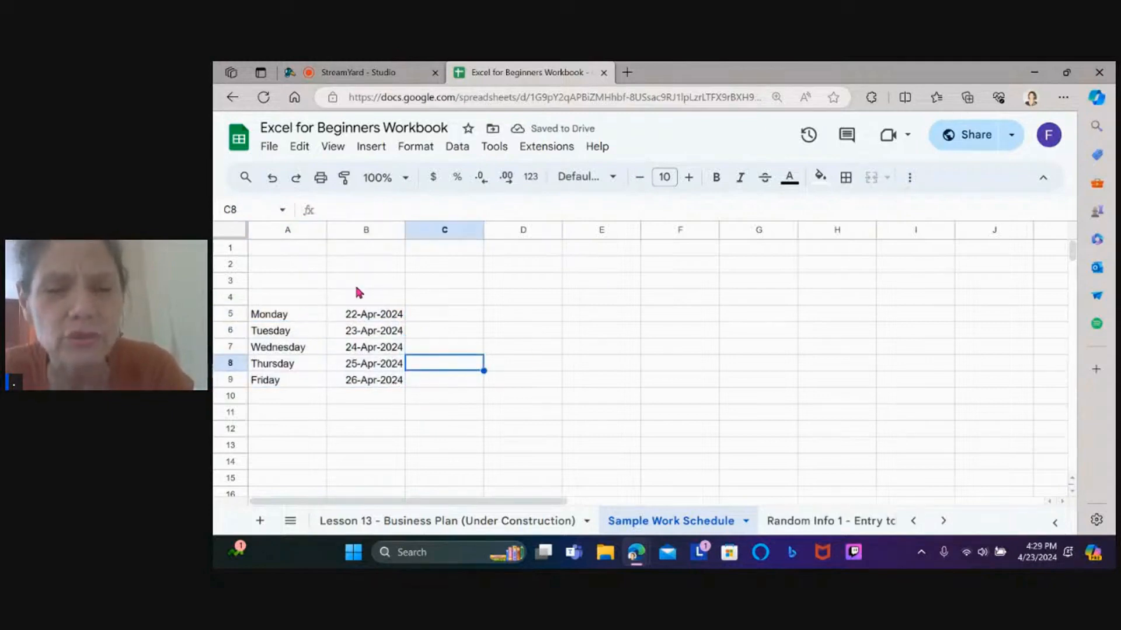
# Extend the days and dates from A5:B9 down to row 21, ending Wednesday 8-May-2024
pyautogui.click(296, 316)
pyautogui.moveTo(296, 315); pyautogui.dragTo(390, 390)
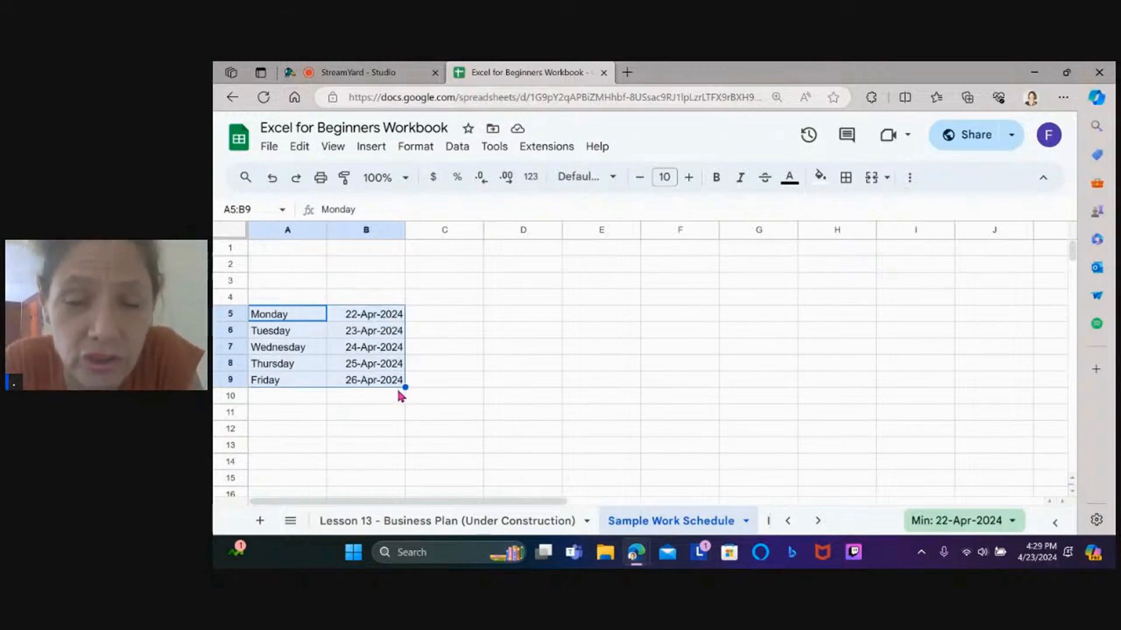
pyautogui.moveTo(404, 387); pyautogui.dragTo(392, 473)
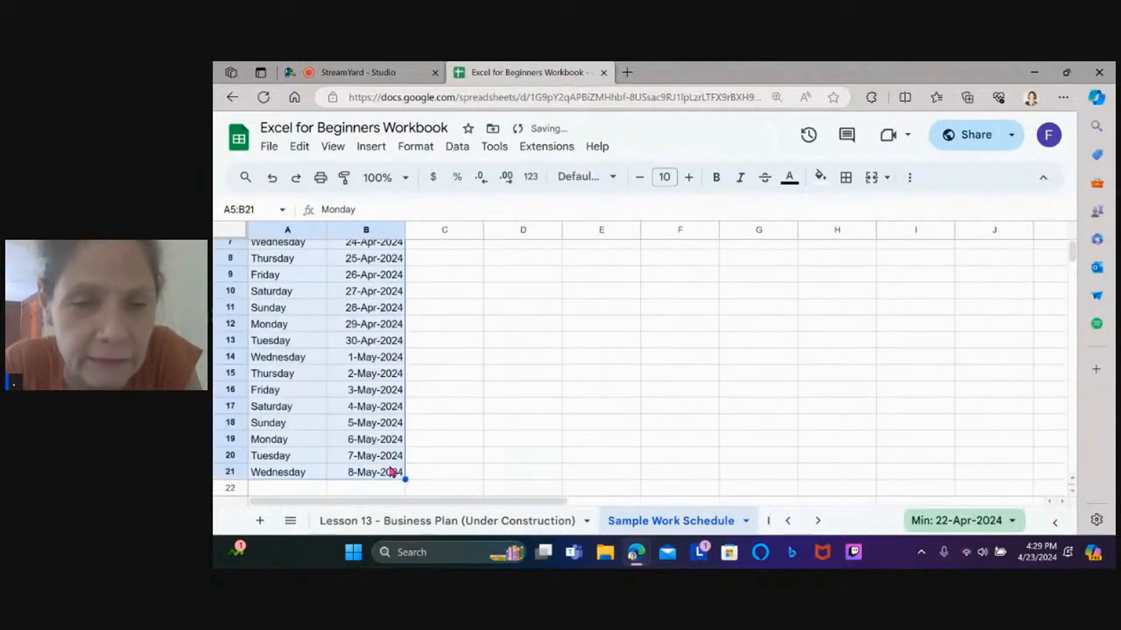
pyautogui.click(491, 414)
# Clear rows 17–21 so the list ends with Friday 3-May-2024 in row 16
pyautogui.press('Up')
pyautogui.press('Up')
pyautogui.press('Up')
pyautogui.press('Up')
pyautogui.press('Up')
pyautogui.press('Up')
pyautogui.press('Up')
pyautogui.press('Up')
pyautogui.press('Up')
pyautogui.press('Up')
pyautogui.press('Up')
pyautogui.press('Up')
pyautogui.press('Up')
pyautogui.press('Up')
pyautogui.press('Up')
pyautogui.press('Up')
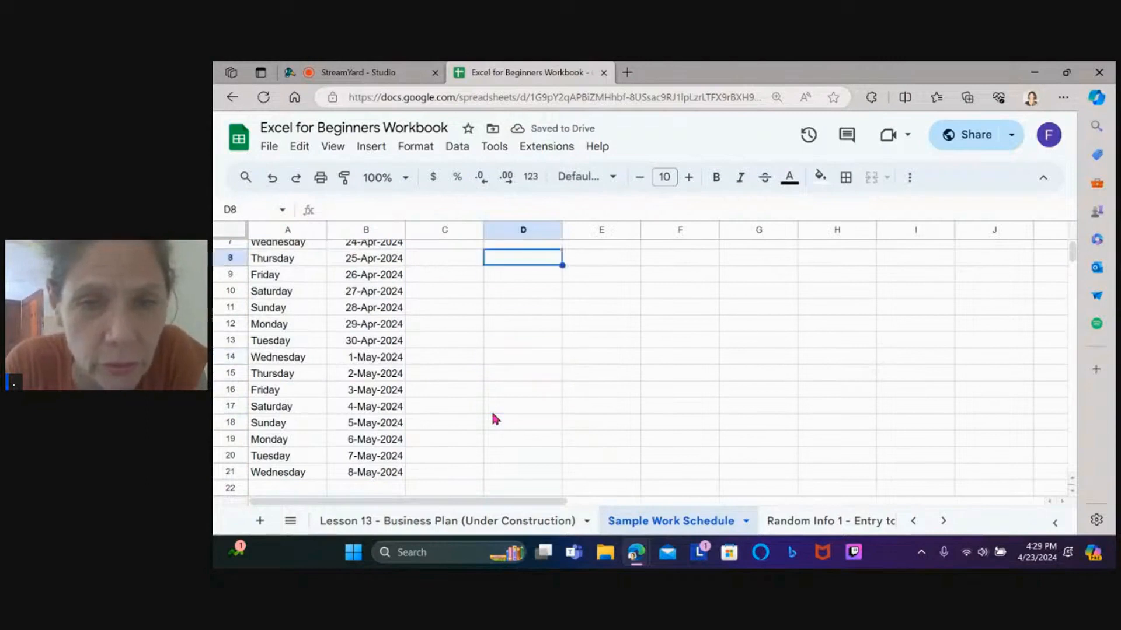
pyautogui.press('Left')
pyautogui.press('Left')
pyautogui.press('Left')
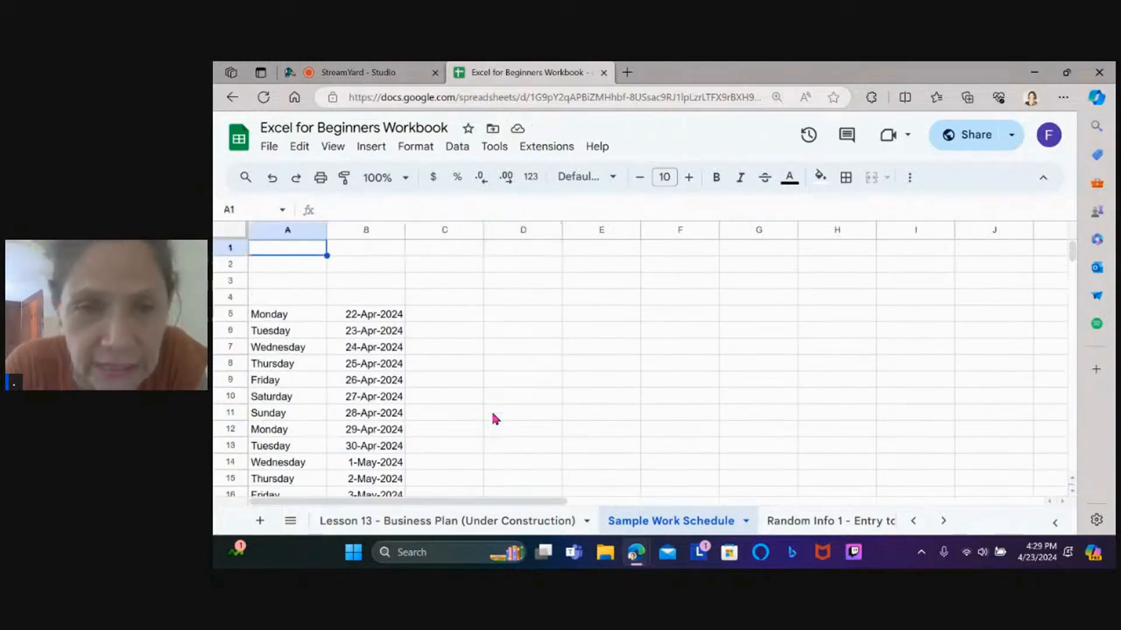
pyautogui.press('Down')
pyautogui.press('Down')
pyautogui.press('Down')
pyautogui.press('Down')
pyautogui.press('Down')
pyautogui.press('Down')
pyautogui.press('Down')
pyautogui.press('Down')
pyautogui.press('Down')
pyautogui.press('Down')
pyautogui.press('Down')
pyautogui.press('Down')
pyautogui.press('Down')
pyautogui.press('Down')
pyautogui.press('Down')
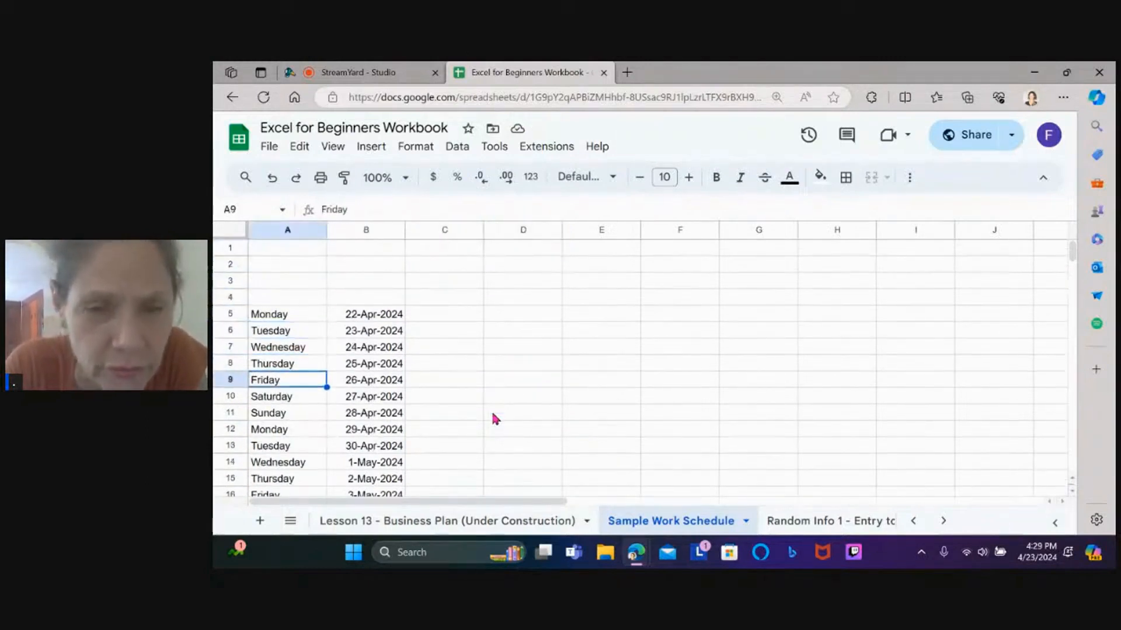
pyautogui.press('Down')
pyautogui.press('Down')
pyautogui.press('Down')
pyautogui.press('Down')
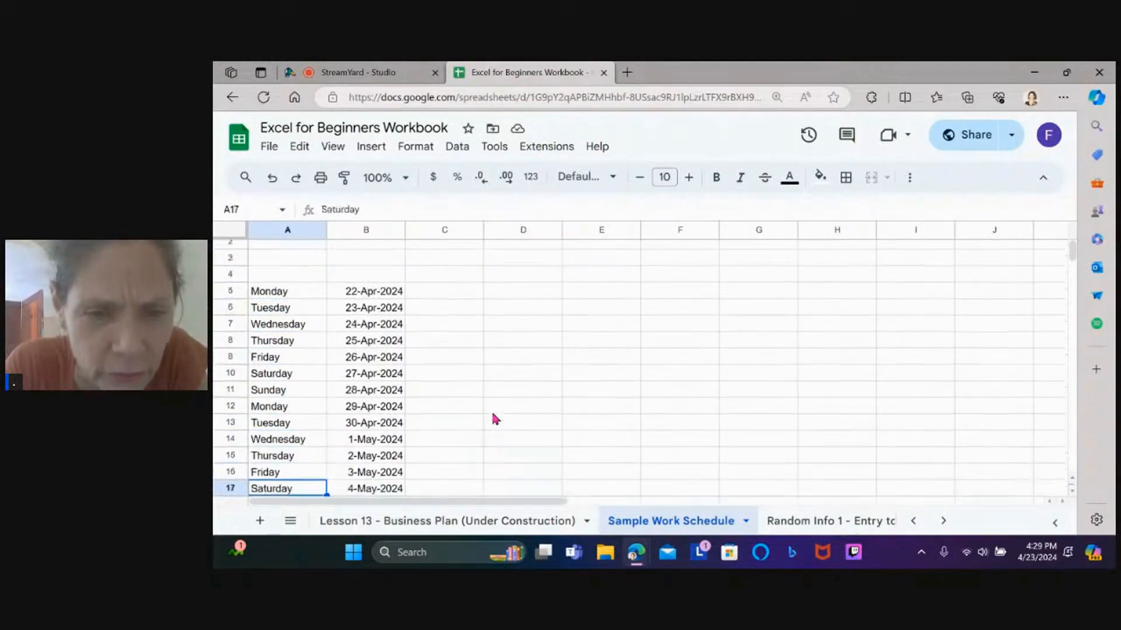
pyautogui.press('Down')
pyautogui.press('Down')
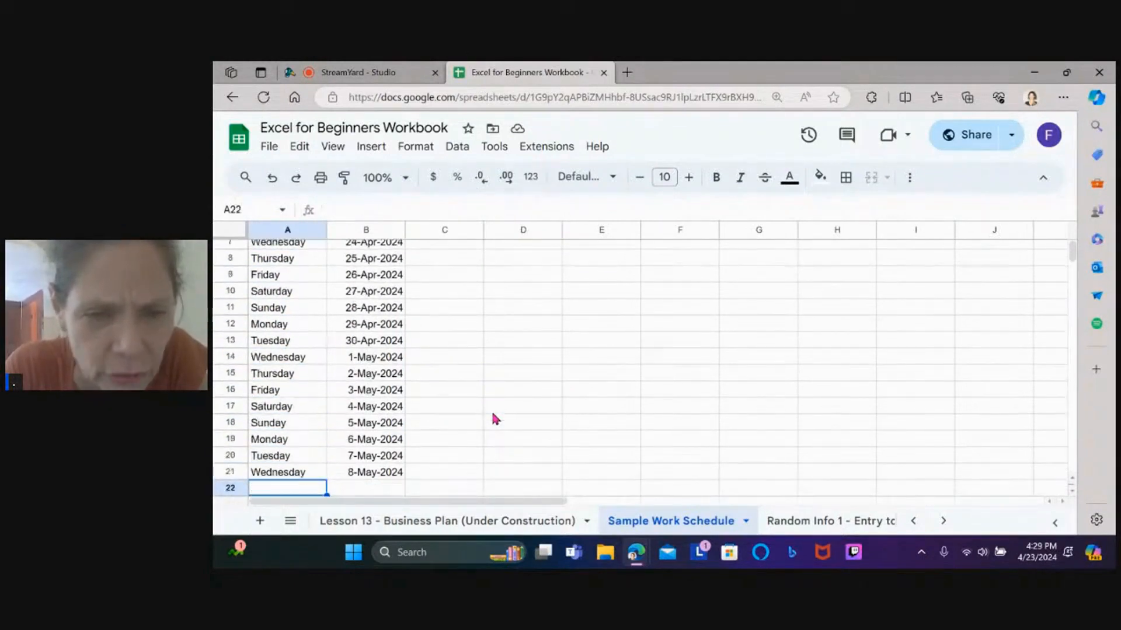
pyautogui.click(263, 441)
pyautogui.moveTo(263, 442); pyautogui.dragTo(281, 401)
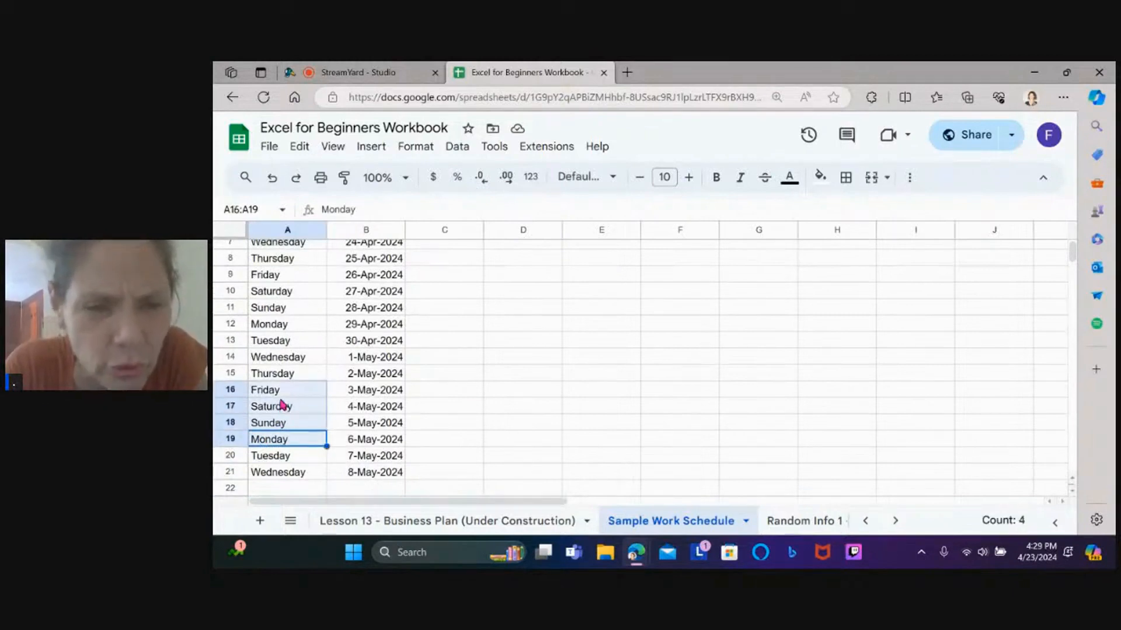
pyautogui.click(282, 403)
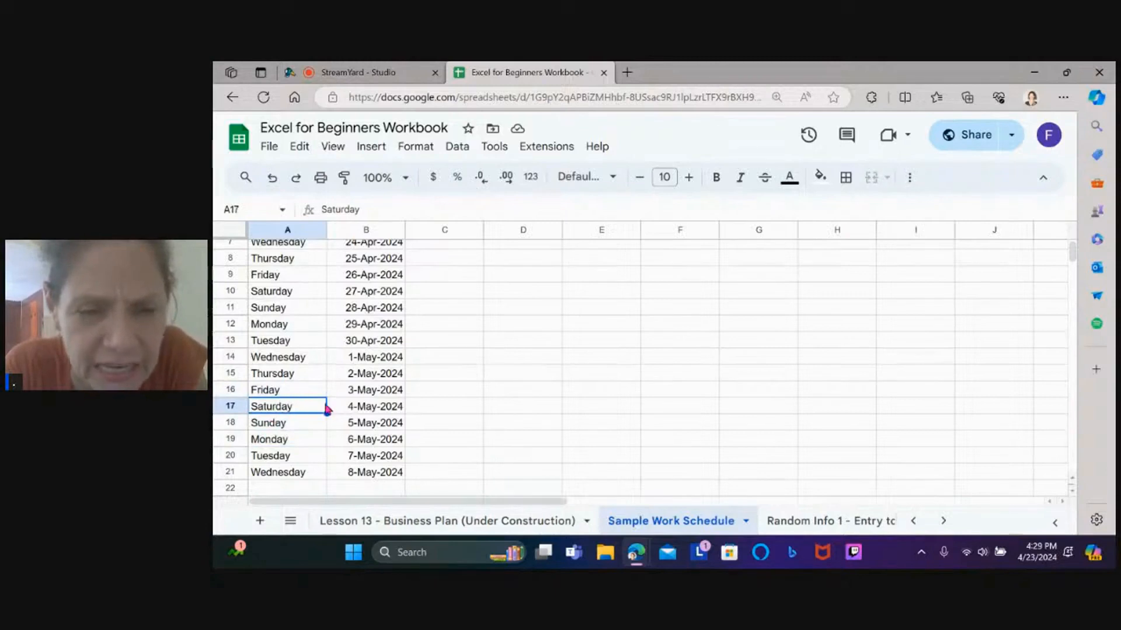
pyautogui.moveTo(301, 410); pyautogui.dragTo(391, 486)
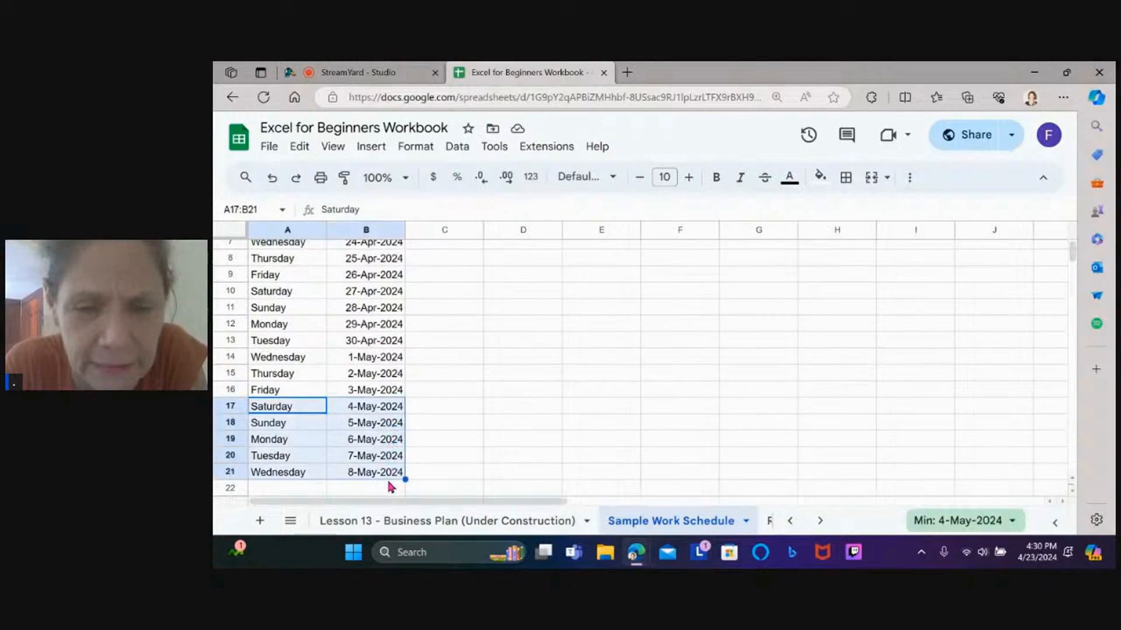
pyautogui.press('Delete')
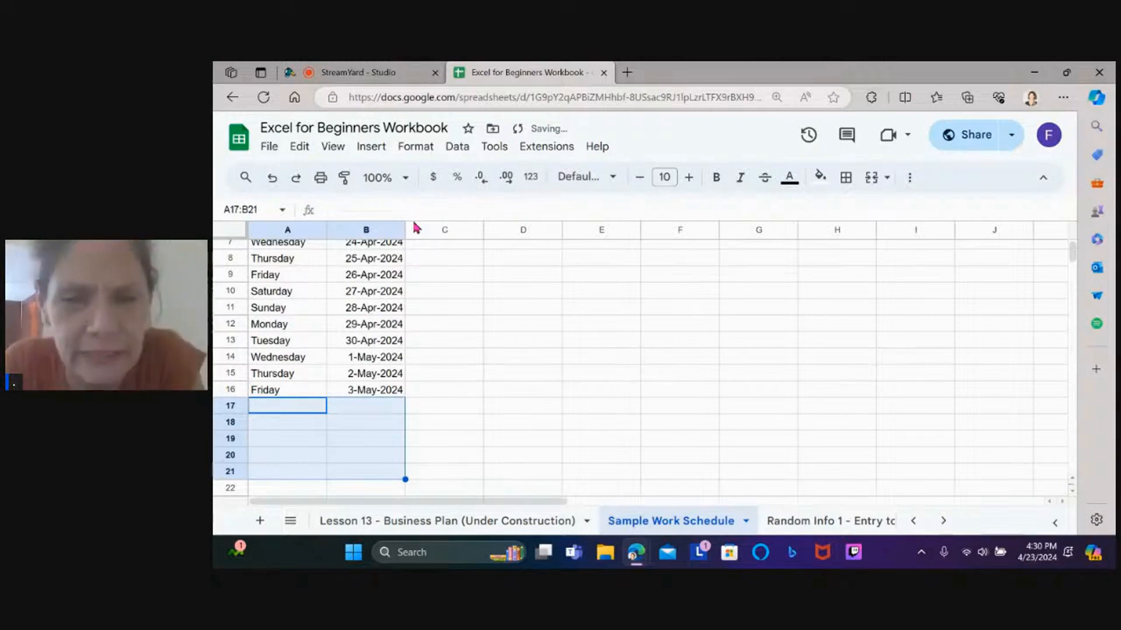
# Enter the headings Time In in C4 and Lunch Out in D4
pyautogui.scroll(2, 444, 291)
pyautogui.click(446, 298)
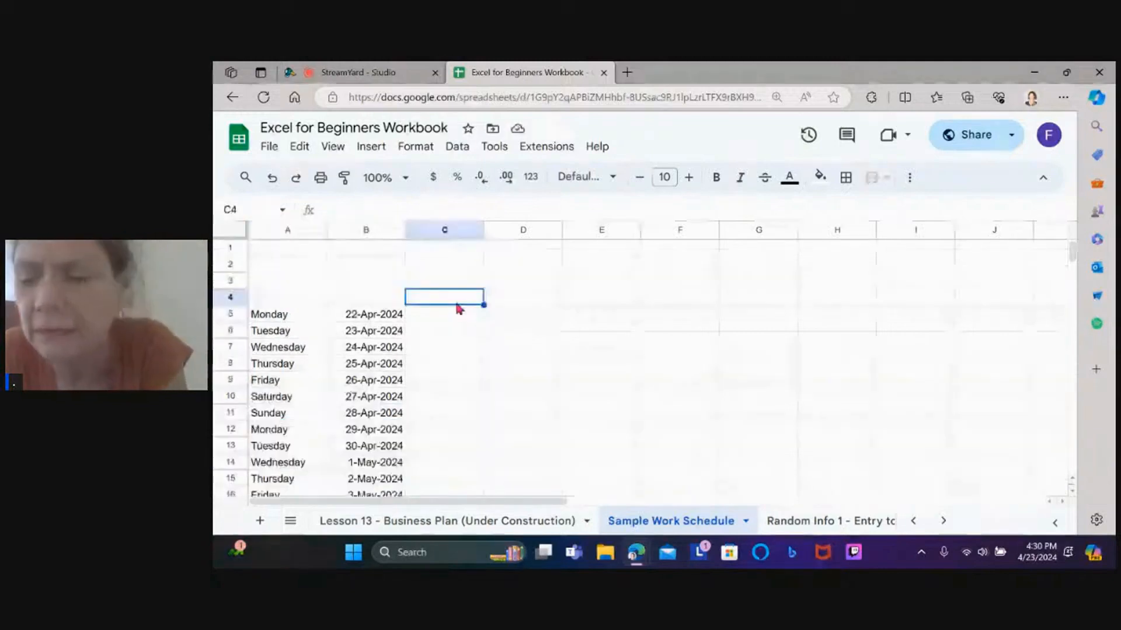
pyautogui.write('Time In')
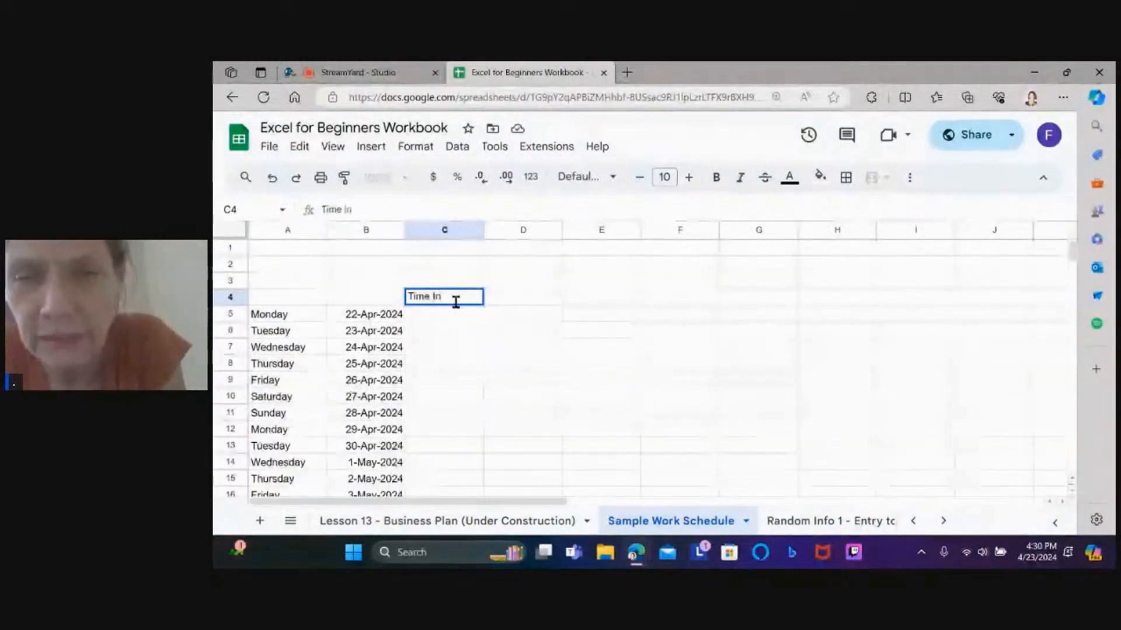
pyautogui.press('Tab')
pyautogui.write('Time Out')
pyautogui.press('Tab')
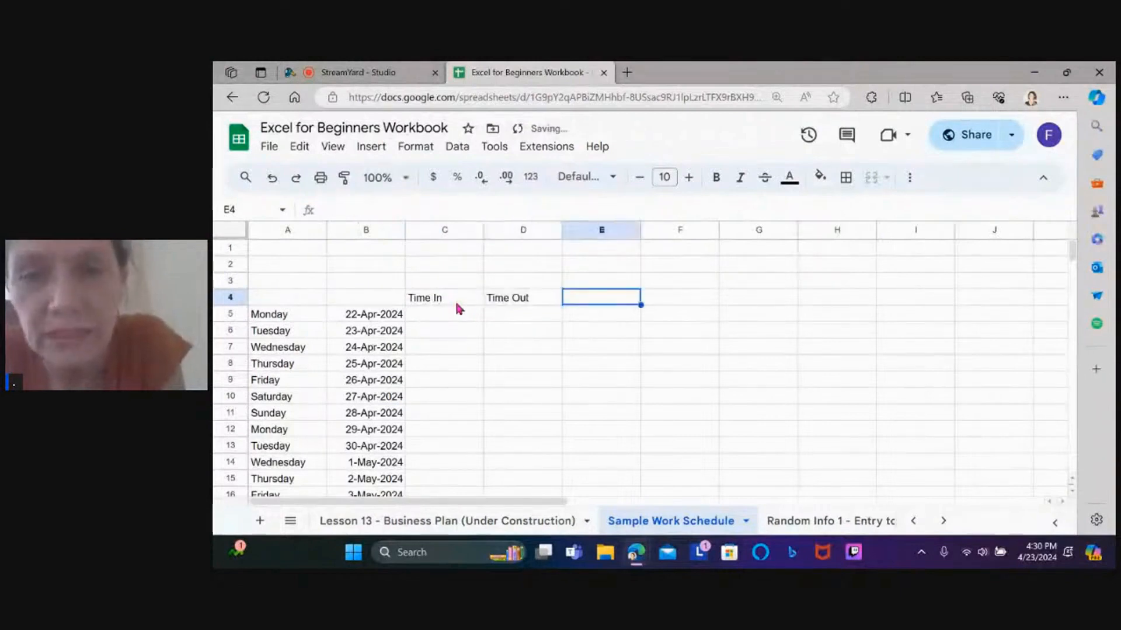
pyautogui.press('Left')
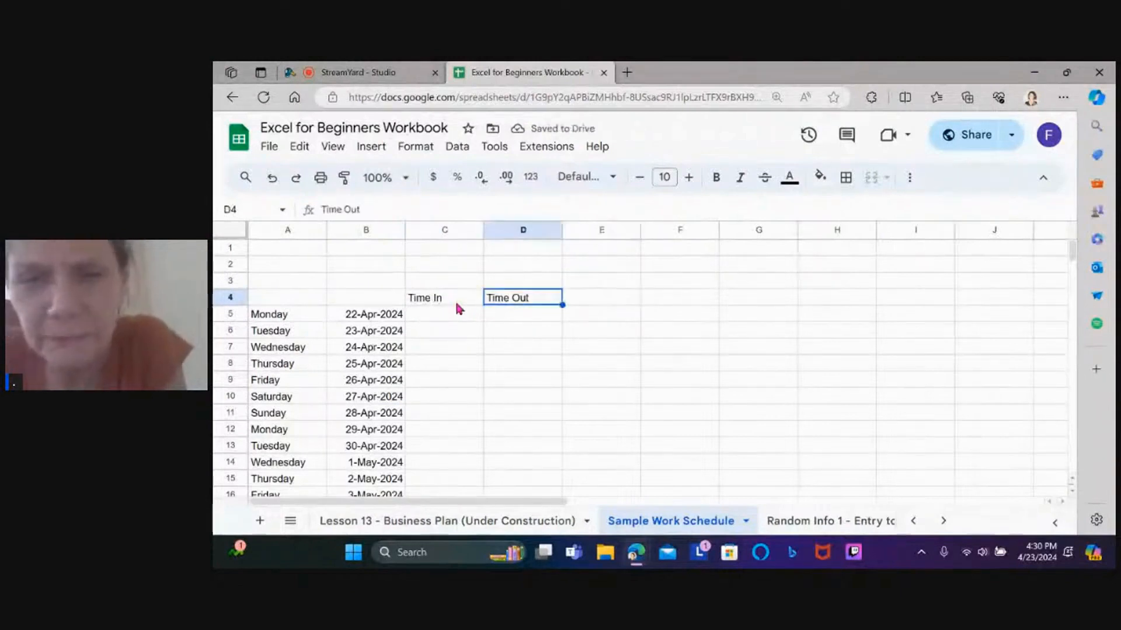
pyautogui.write('Lu')
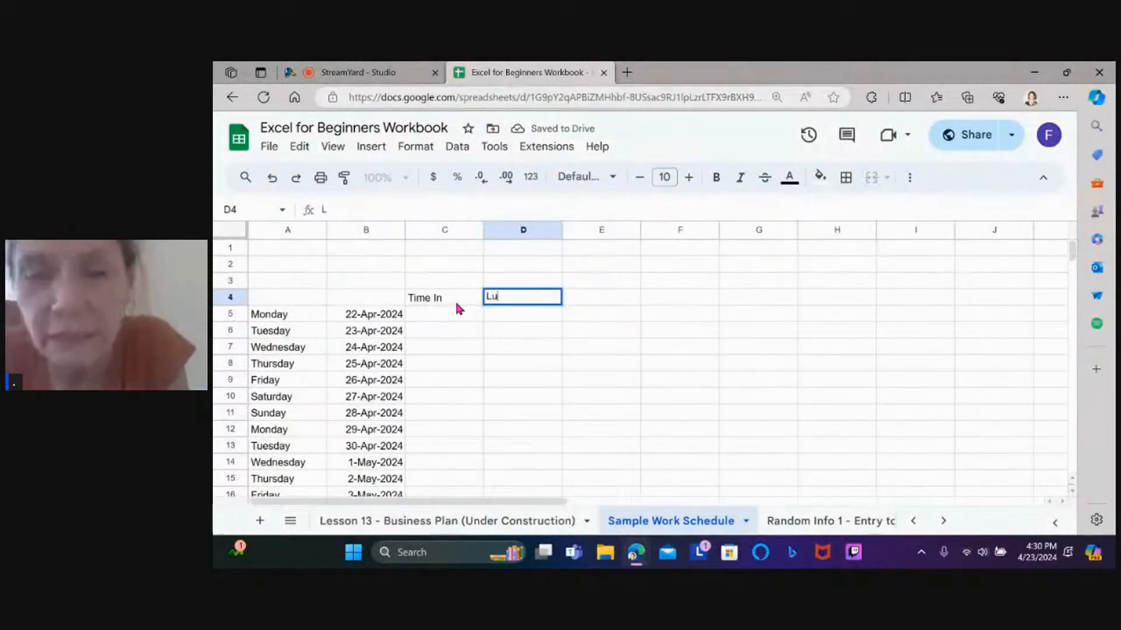
pyautogui.write('nch Out')
pyautogui.press('BackSpace')
pyautogui.press('BackSpace')
pyautogui.press('BackSpace')
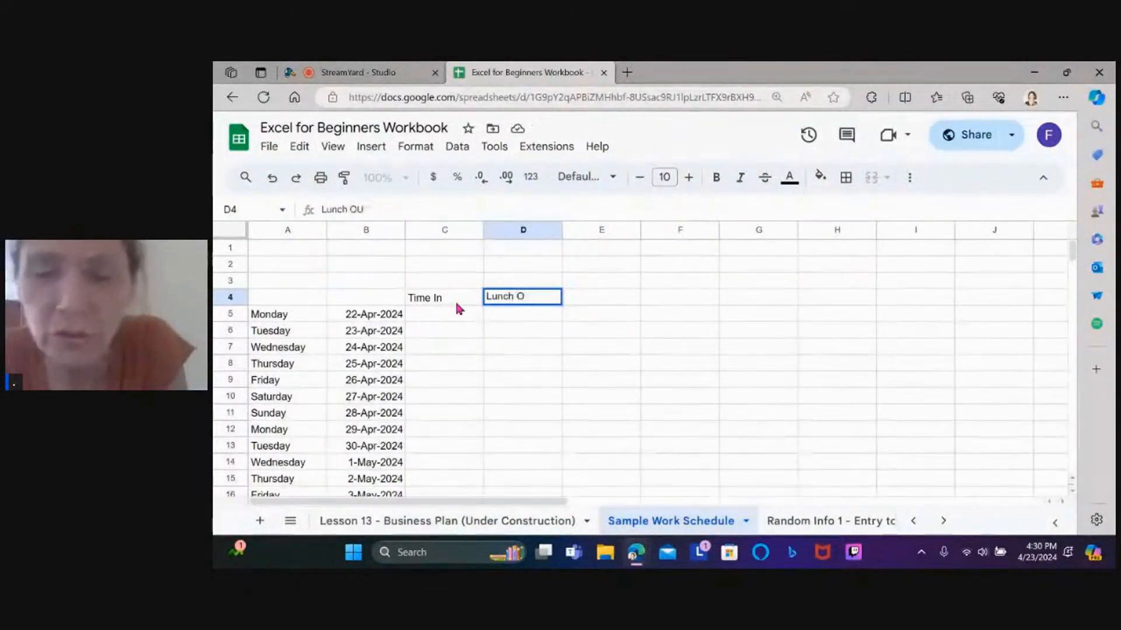
pyautogui.write('out')
pyautogui.press('BackSpace')
pyautogui.press('BackSpace')
pyautogui.press('BackSpace')
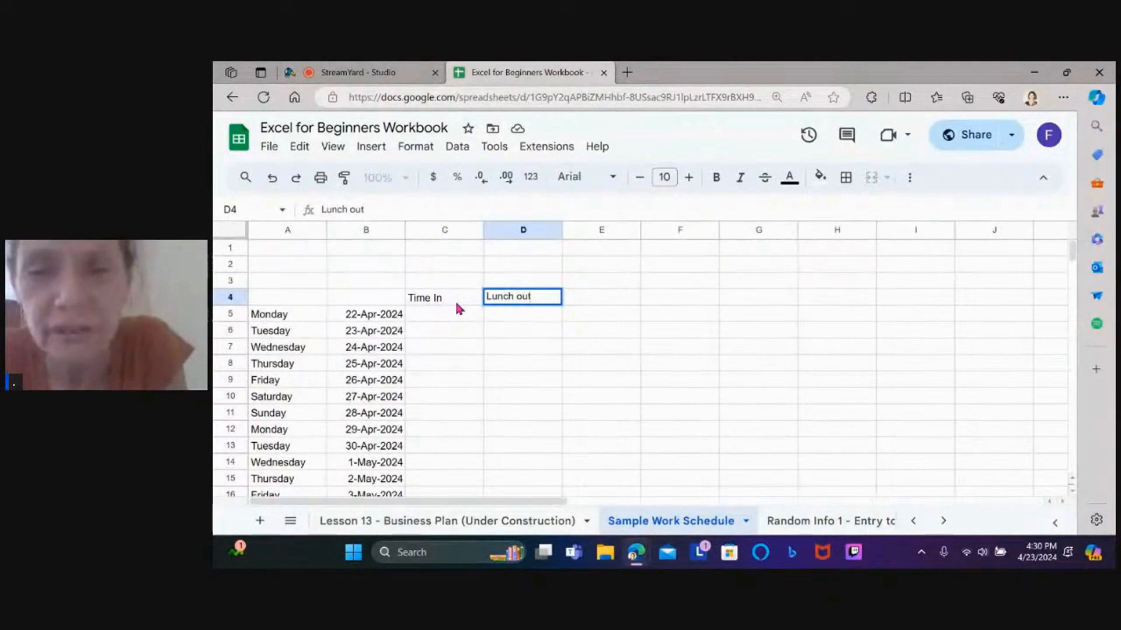
pyautogui.write('Out')
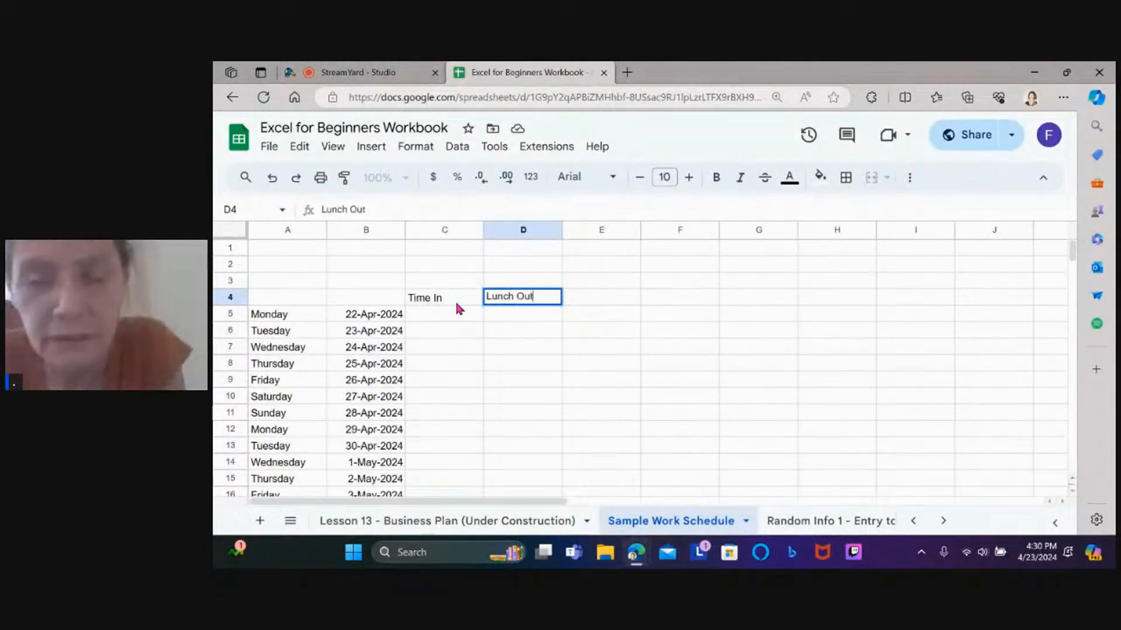
pyautogui.press('Tab')
# Add the headings Lunch In in E4 and Time Out in F4
pyautogui.write('Lun')
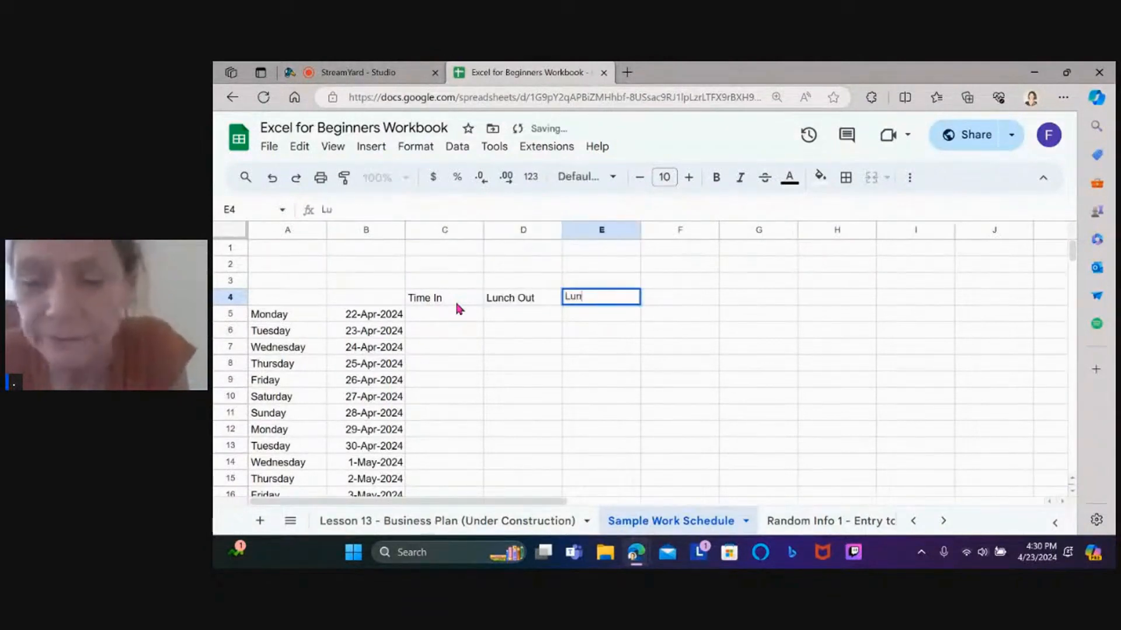
pyautogui.write('ch In')
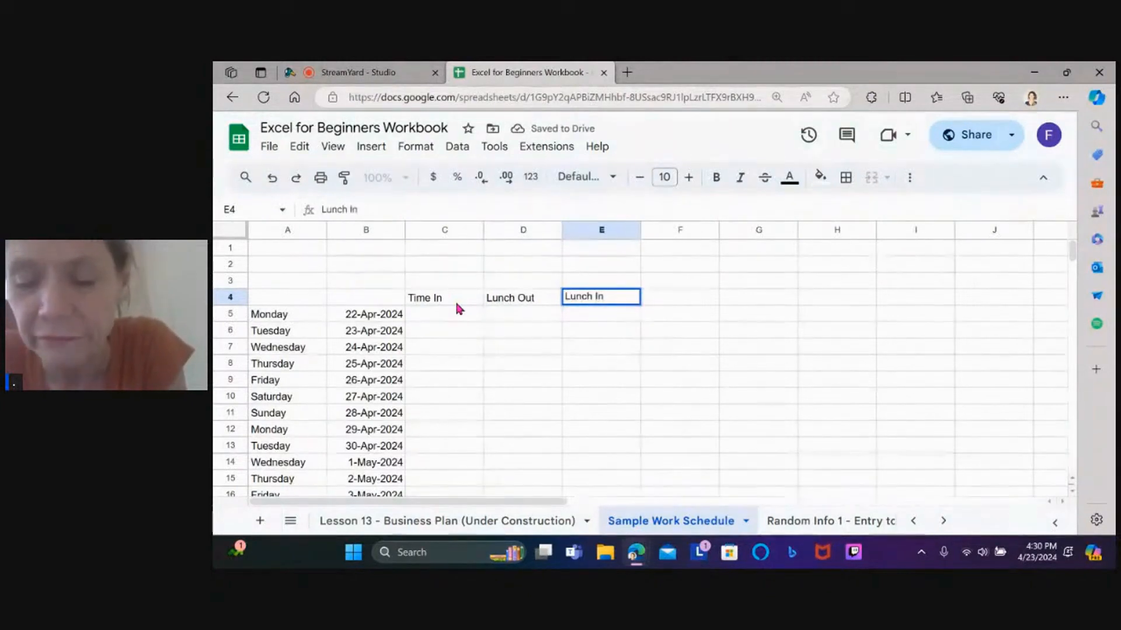
pyautogui.press('Tab')
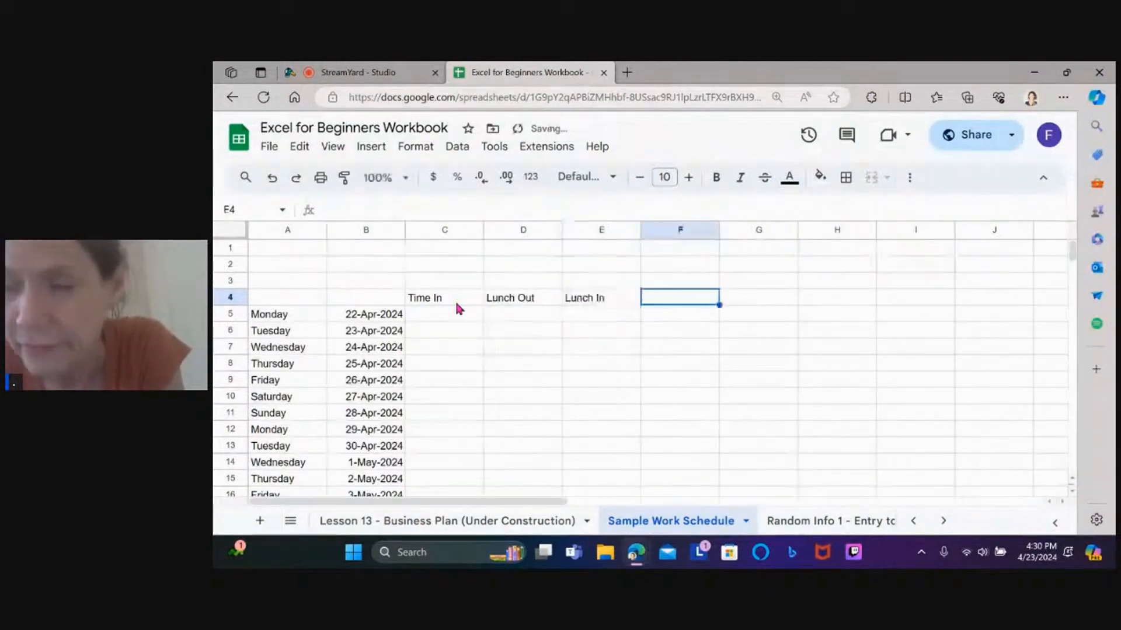
pyautogui.write('Time')
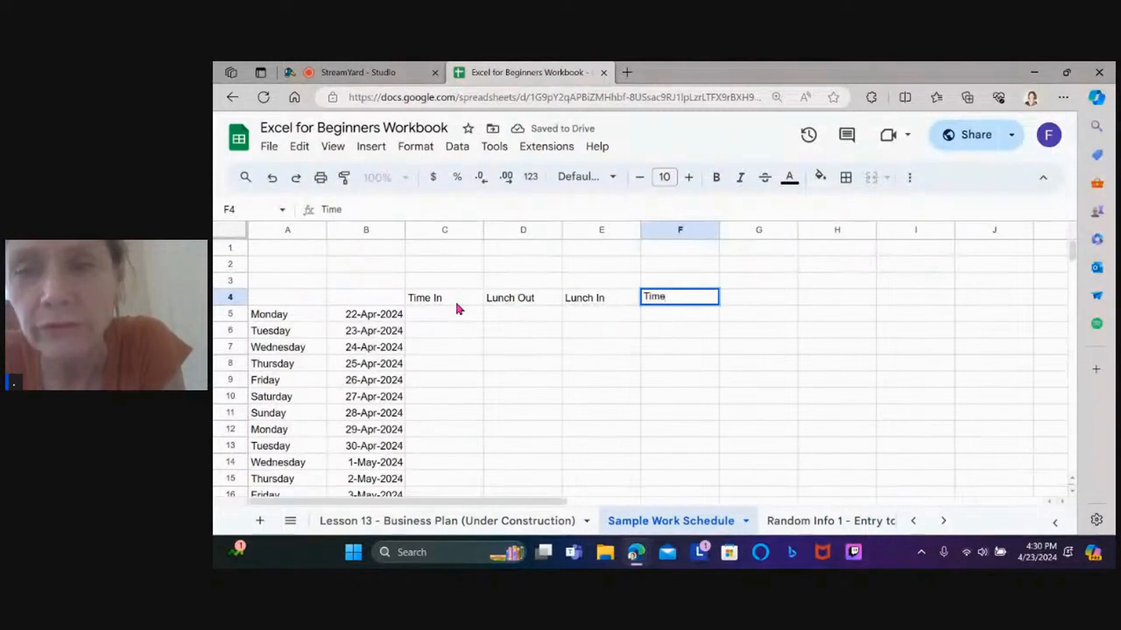
pyautogui.write(' Out')
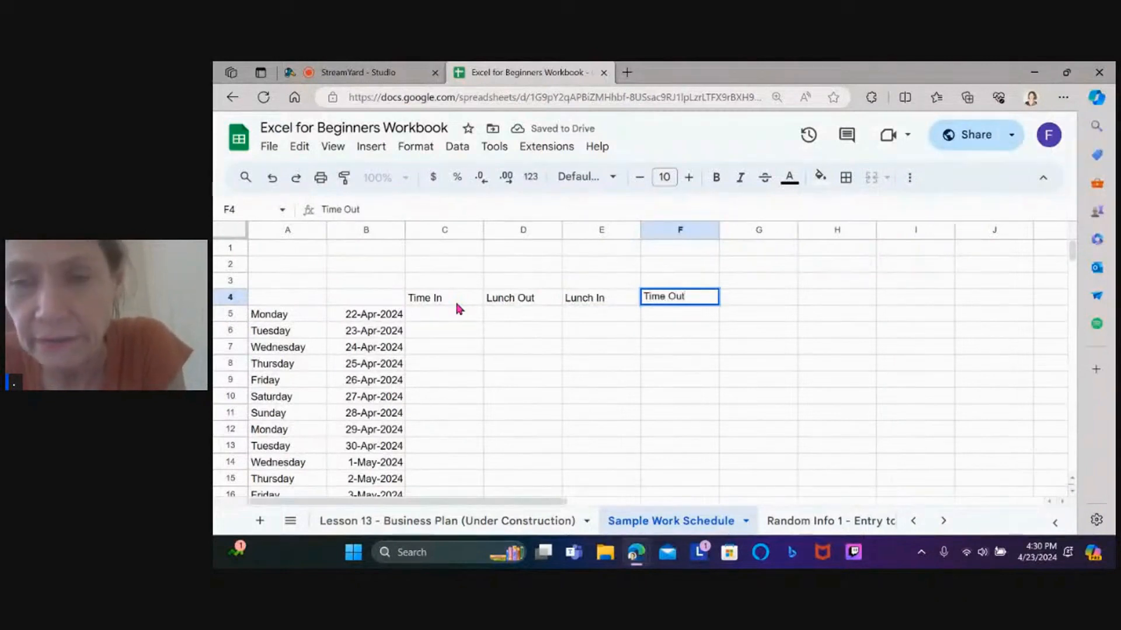
pyautogui.press('Return')
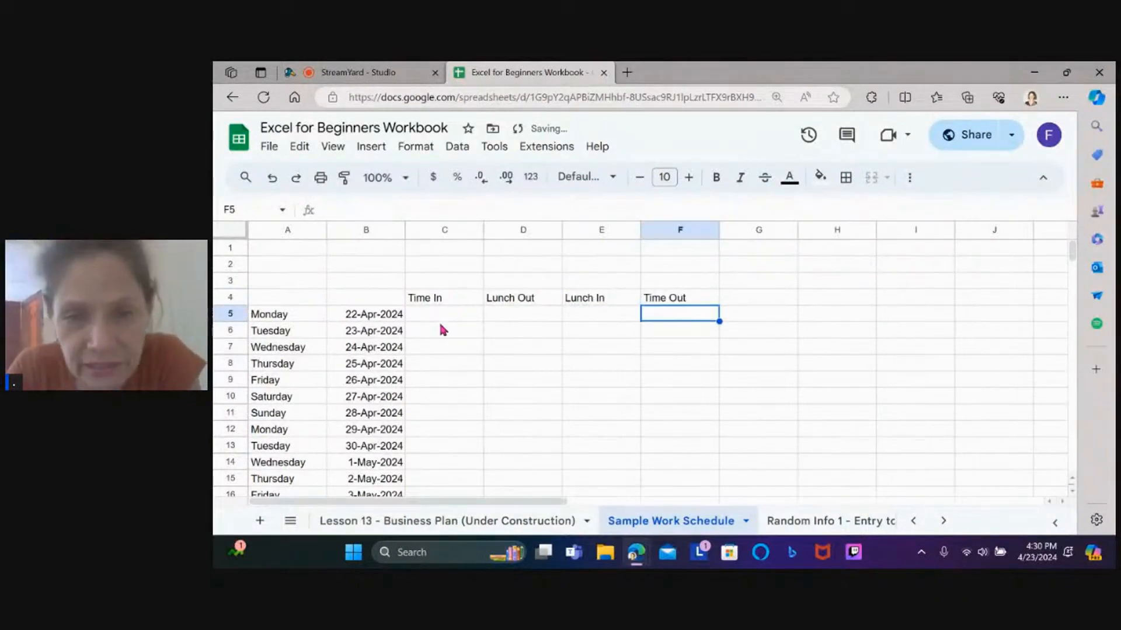
pyautogui.moveTo(453, 314); pyautogui.dragTo(739, 400)
# Apply All borders to the time-entry grid C5:F16
pyautogui.click(717, 322)
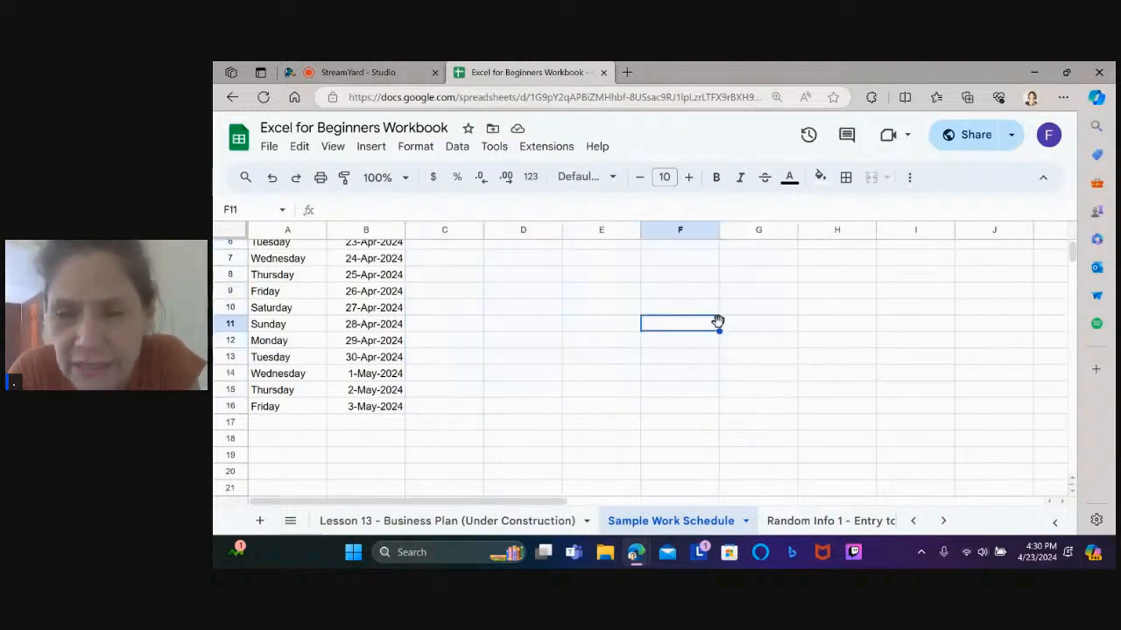
pyautogui.press('Up')
pyautogui.press('Up')
pyautogui.press('Up')
pyautogui.press('Up')
pyautogui.press('Up')
pyautogui.press('Up')
pyautogui.press('Up')
pyautogui.press('Up')
pyautogui.press('Up')
pyautogui.press('Up')
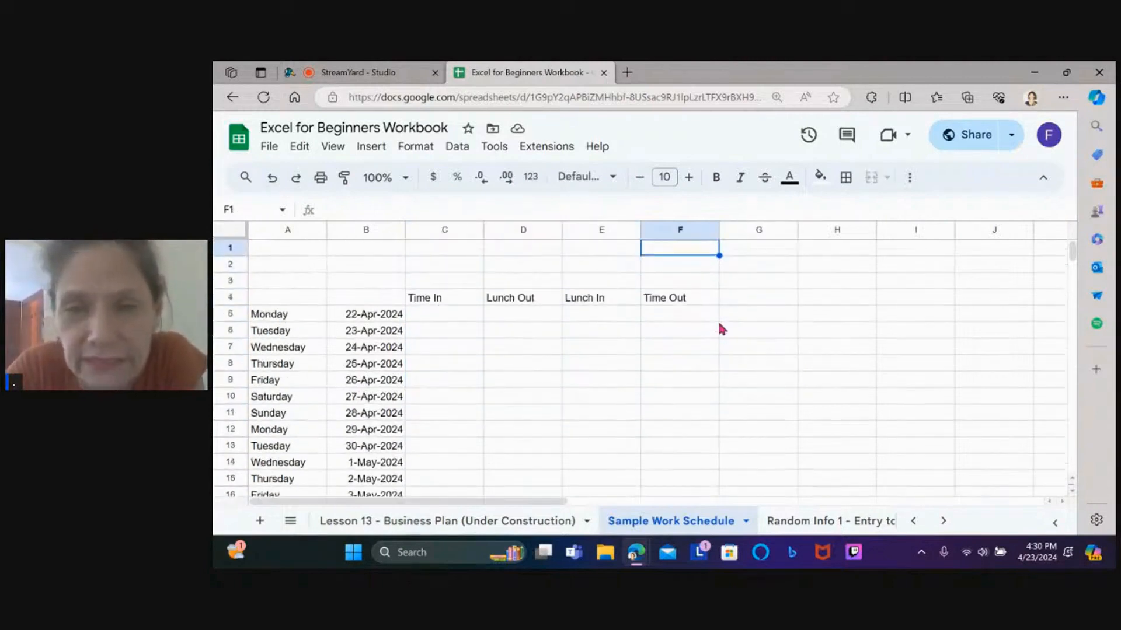
pyautogui.click(471, 316)
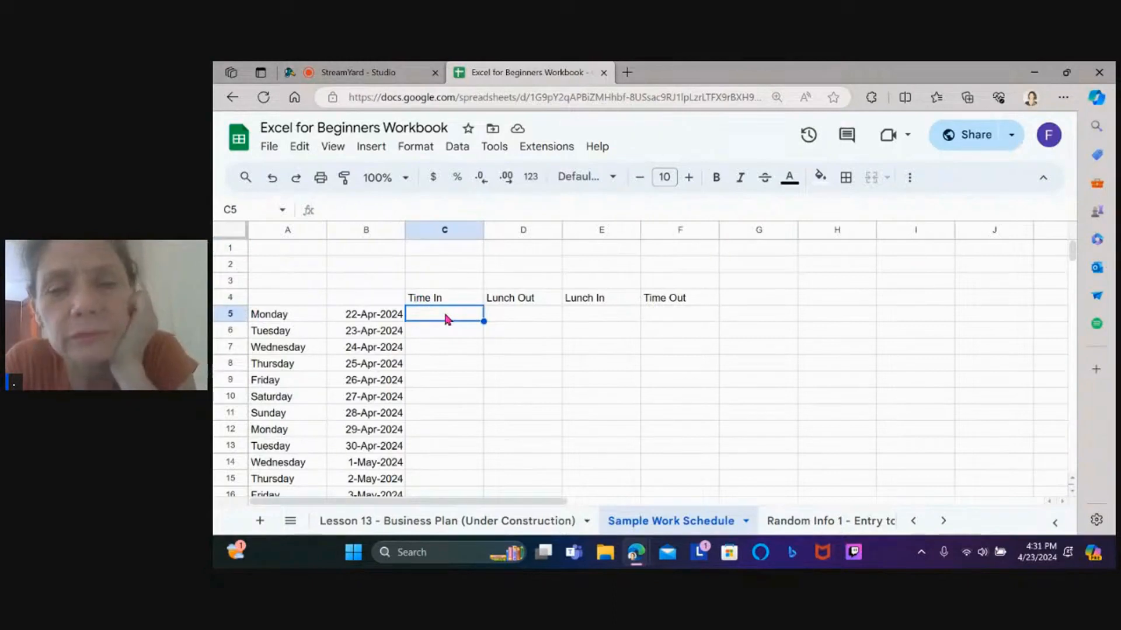
pyautogui.click(446, 334)
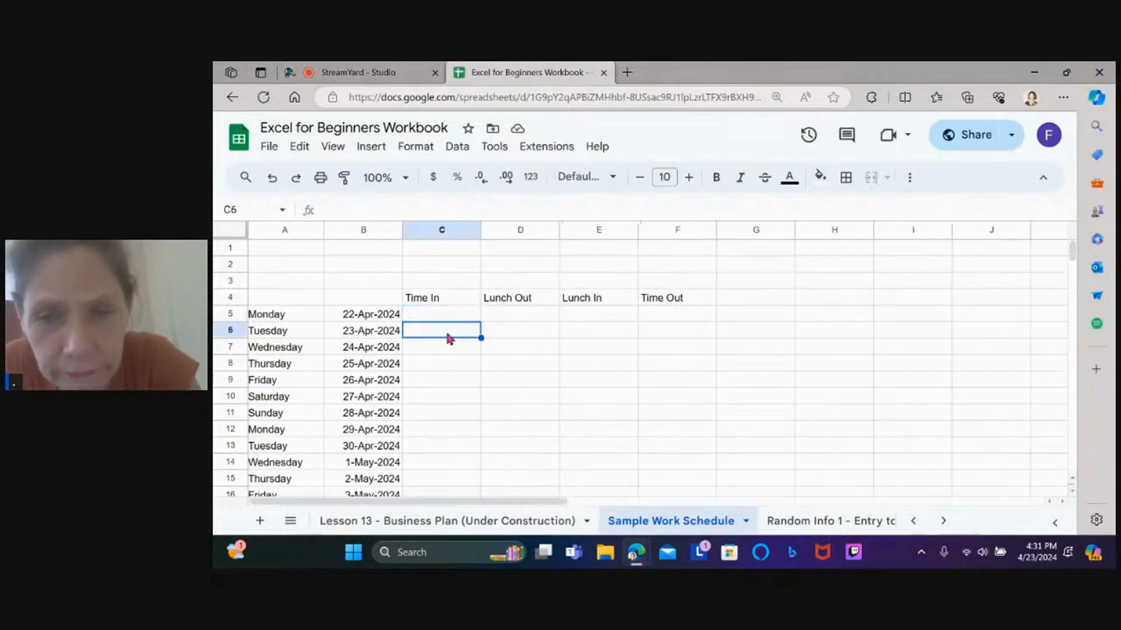
pyautogui.moveTo(671, 314); pyautogui.dragTo(450, 415)
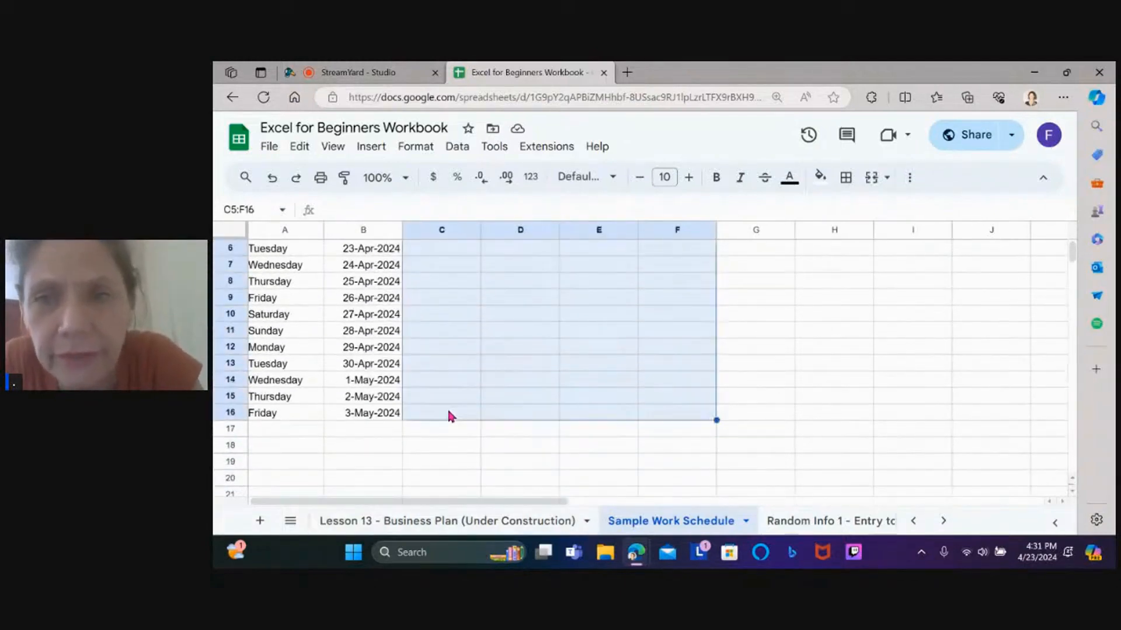
pyautogui.click(846, 178)
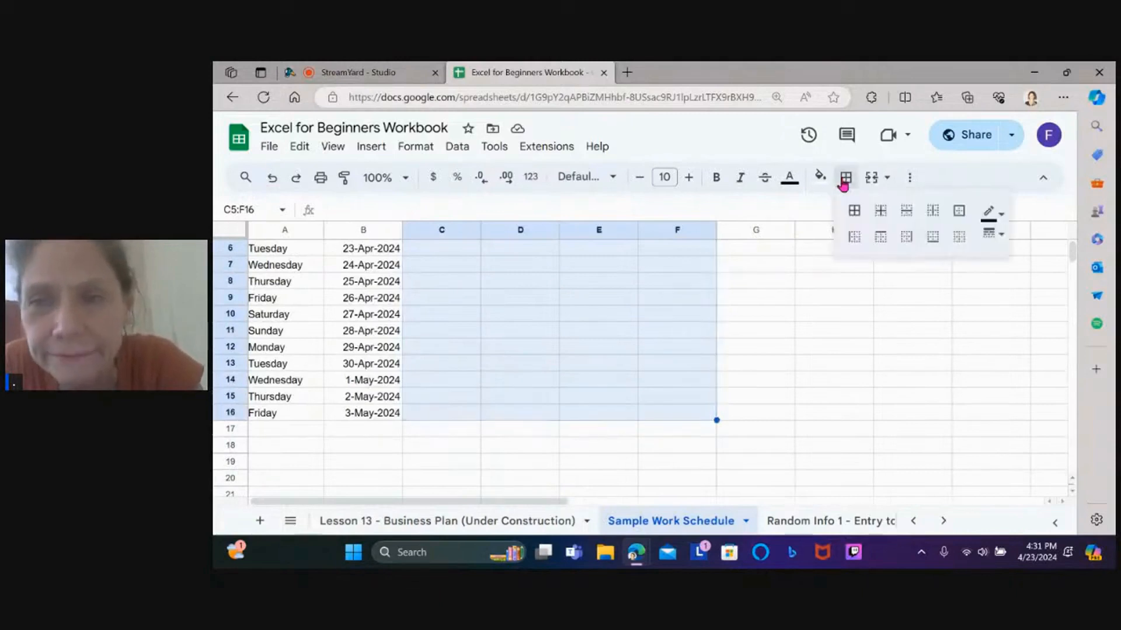
pyautogui.click(854, 214)
pyautogui.click(689, 348)
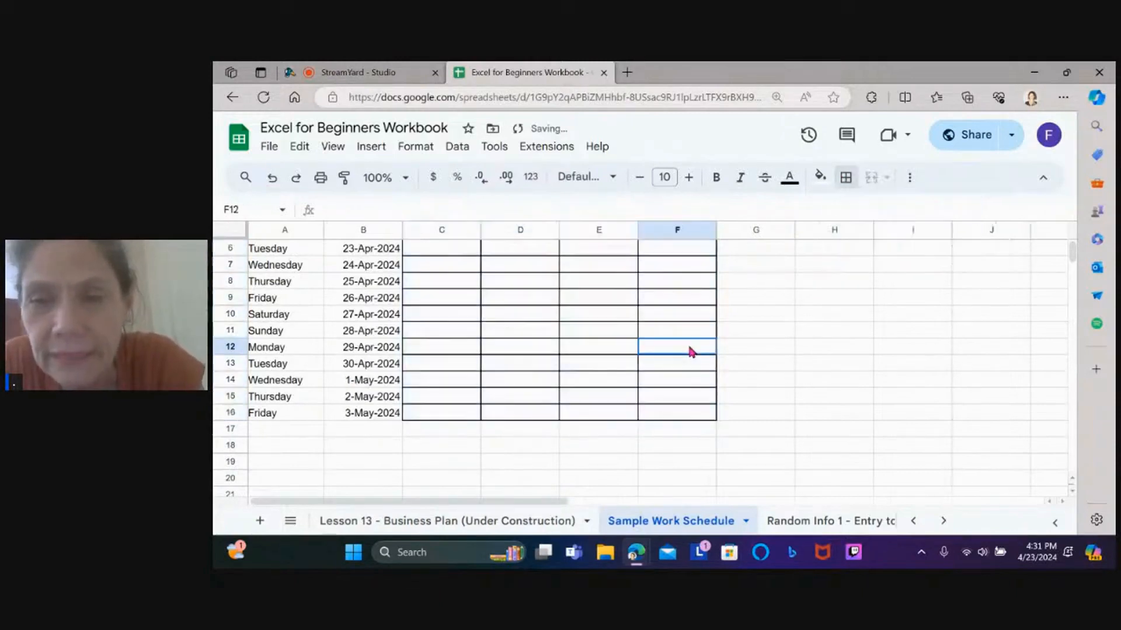
pyautogui.press('Up')
pyautogui.click(373, 72)
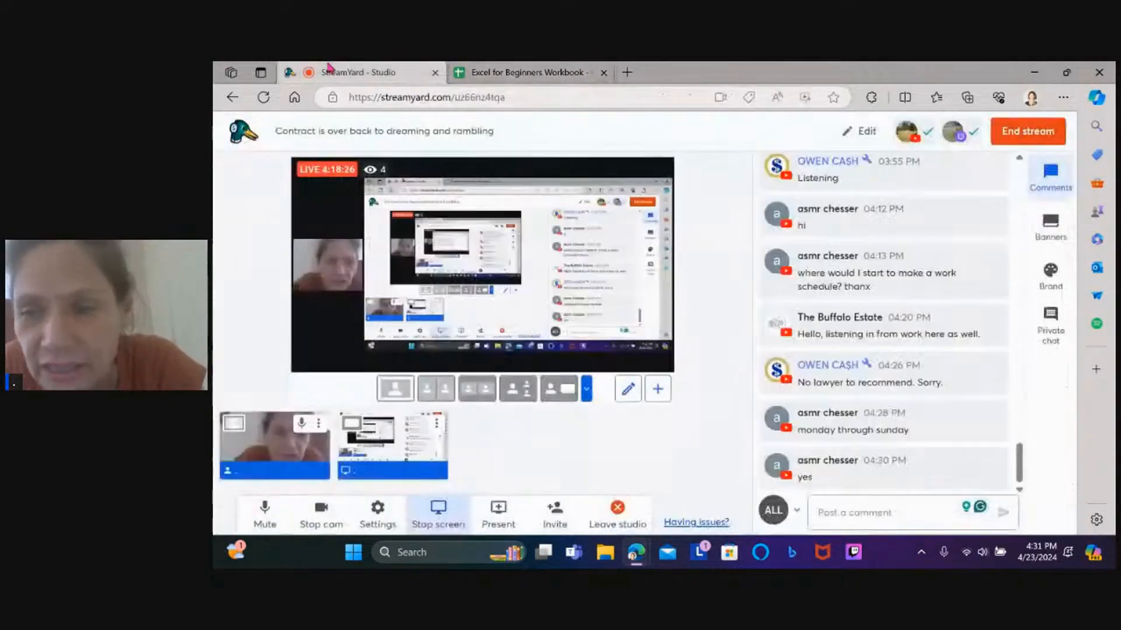
pyautogui.click(864, 329)
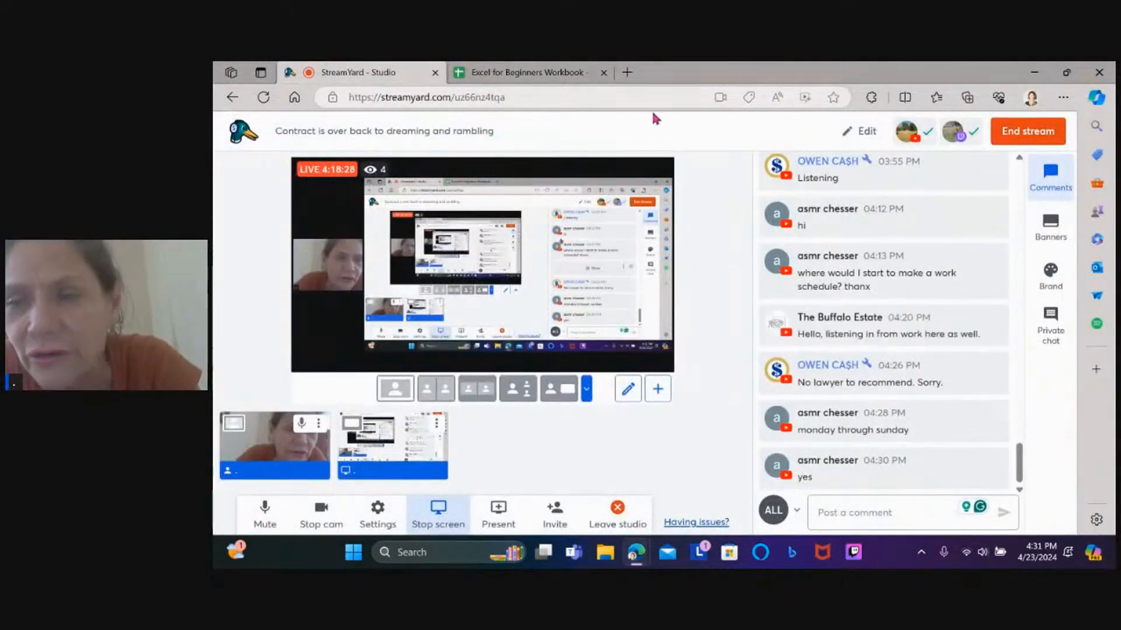
pyautogui.click(556, 71)
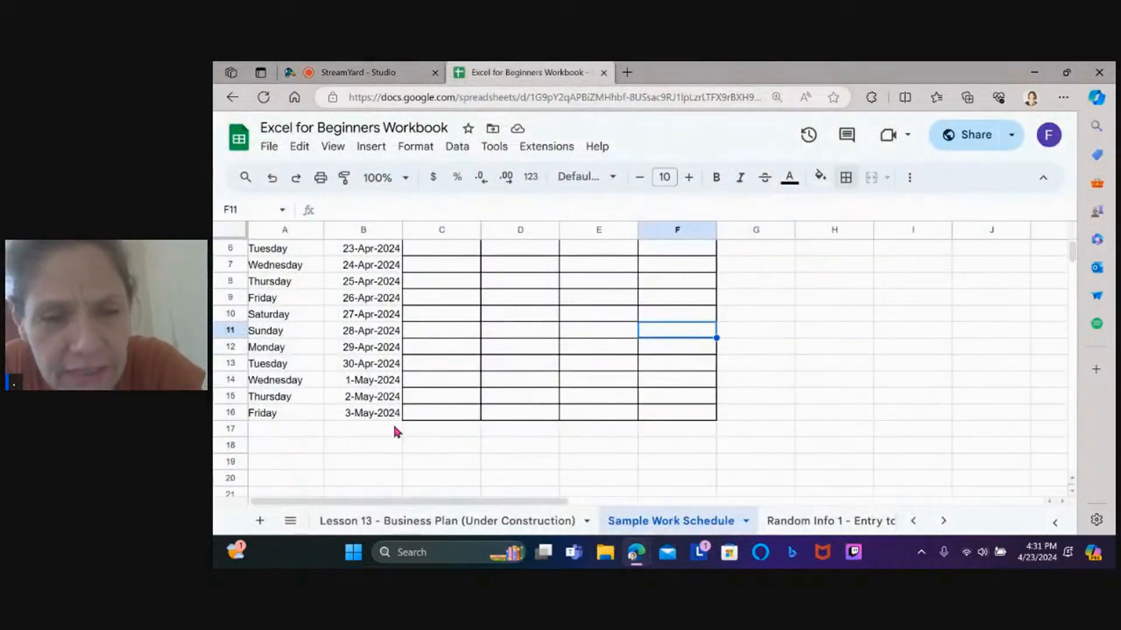
# Autofill from the last three days to add Saturday 4-May-2024 and Sunday 5-May-2024 in rows 17–18
pyautogui.click(444, 431)
pyautogui.press('Up')
pyautogui.press('Up')
pyautogui.press('Up')
pyautogui.press('Up')
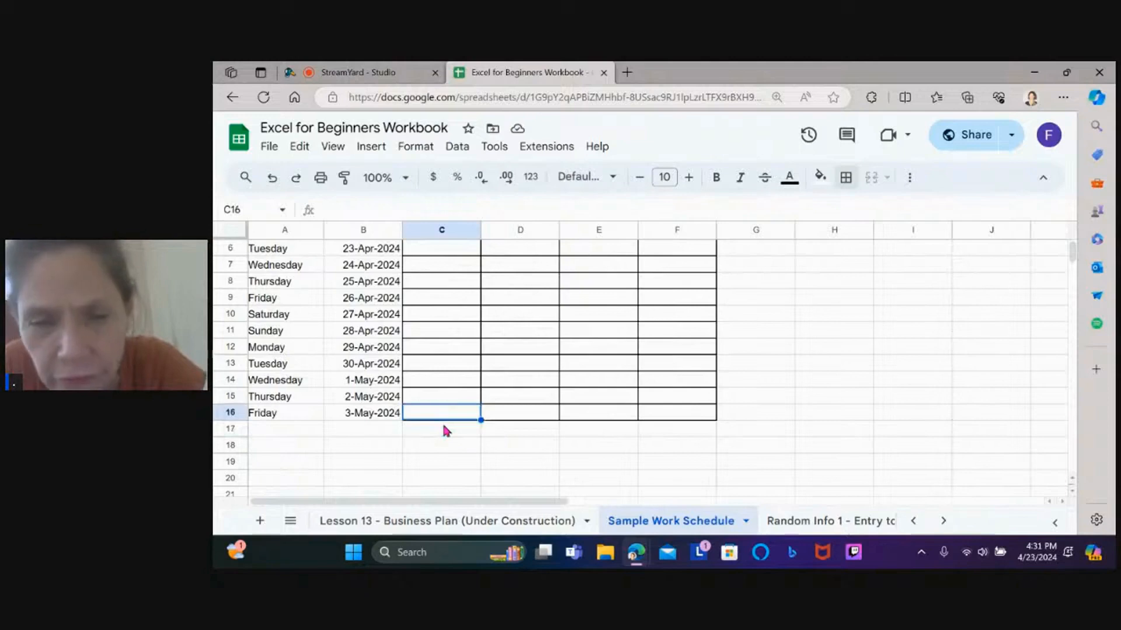
pyautogui.press('Up')
pyautogui.press('Up')
pyautogui.press('Up')
pyautogui.press('Up')
pyautogui.press('Up')
pyautogui.press('Up')
pyautogui.press('Up')
pyautogui.press('Up')
pyautogui.press('Up')
pyautogui.press('Up')
pyautogui.press('Up')
pyautogui.press('Up')
pyautogui.press('Down')
pyautogui.press('Down')
pyautogui.press('Down')
pyautogui.press('Down')
pyautogui.press('Down')
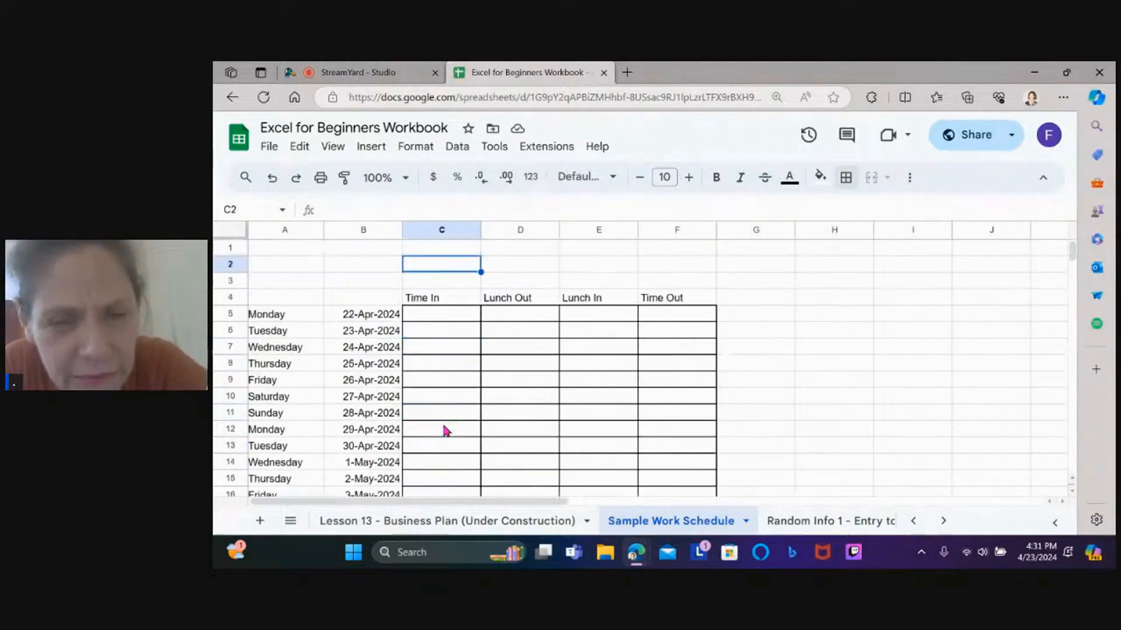
pyautogui.press('Down')
pyautogui.press('Down')
pyautogui.press('Down')
pyautogui.press('Down')
pyautogui.press('Down')
pyautogui.press('Down')
pyautogui.press('Down')
pyautogui.press('Down')
pyautogui.press('Down')
pyautogui.press('Down')
pyautogui.press('Down')
pyautogui.press('Down')
pyautogui.press('Down')
pyautogui.press('Down')
pyautogui.press('Down')
pyautogui.press('Down')
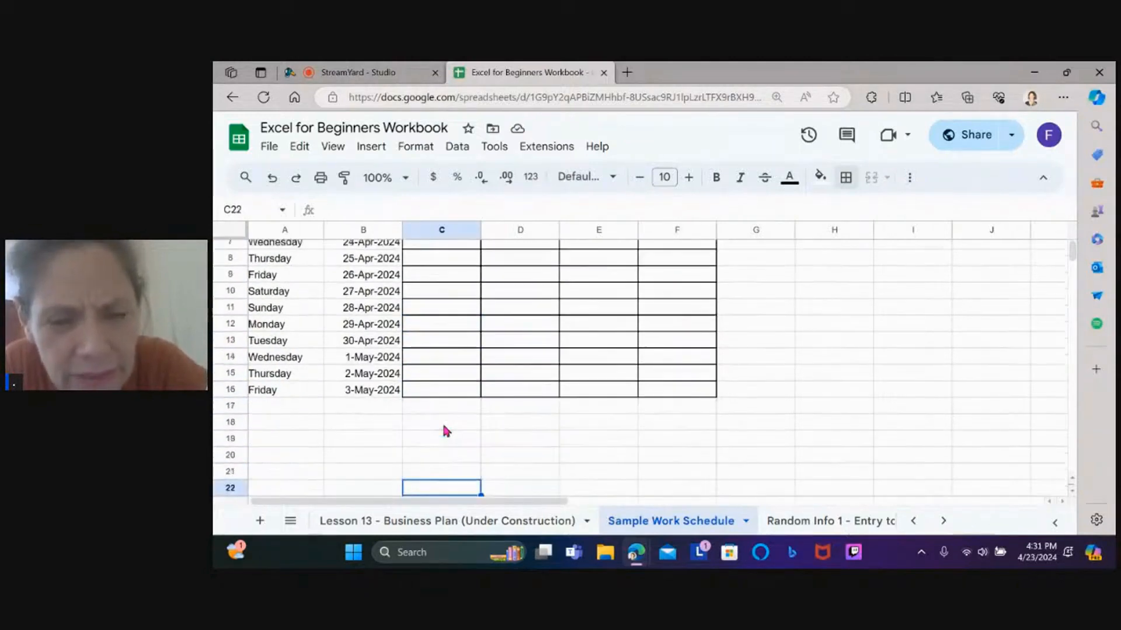
pyautogui.click(262, 392)
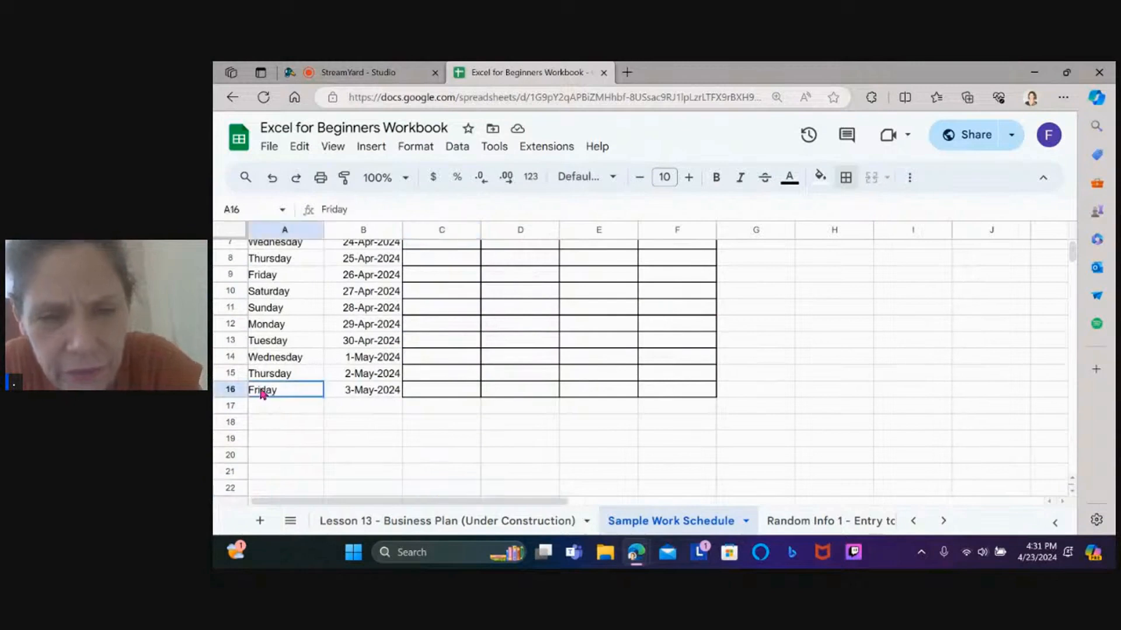
pyautogui.click(284, 376)
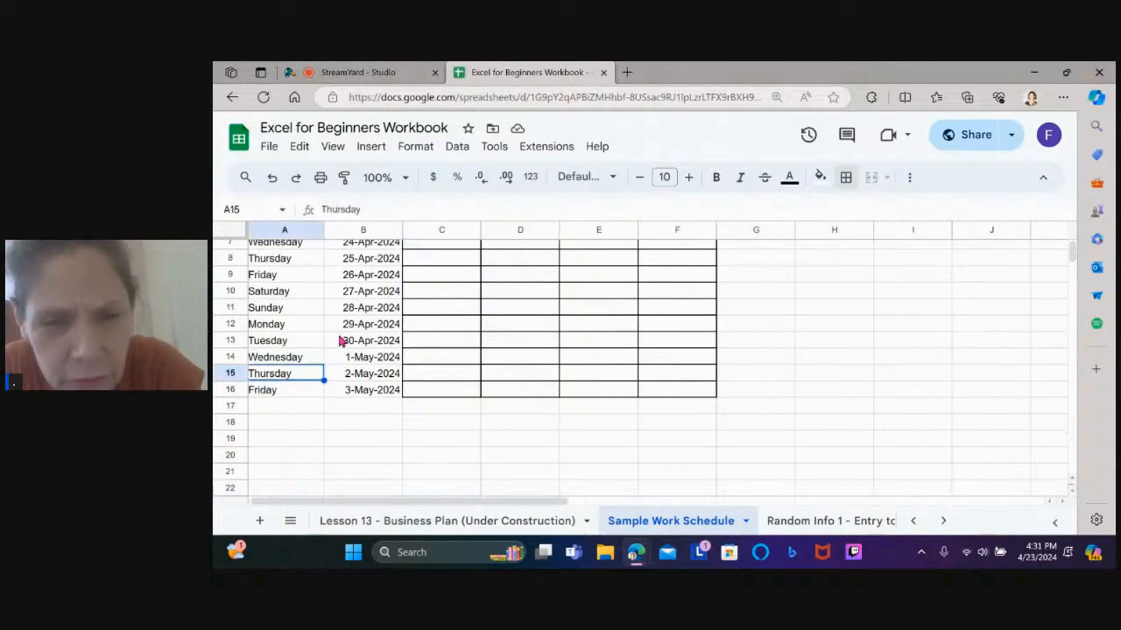
pyautogui.moveTo(305, 362); pyautogui.dragTo(354, 395)
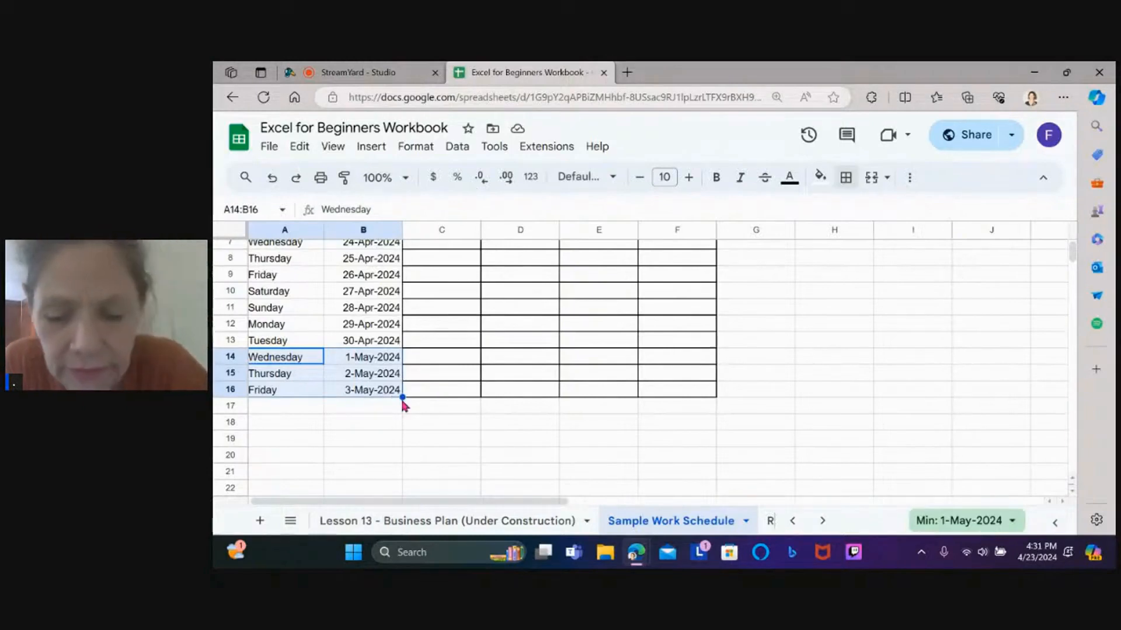
pyautogui.moveTo(400, 396); pyautogui.dragTo(401, 431)
pyautogui.click(436, 421)
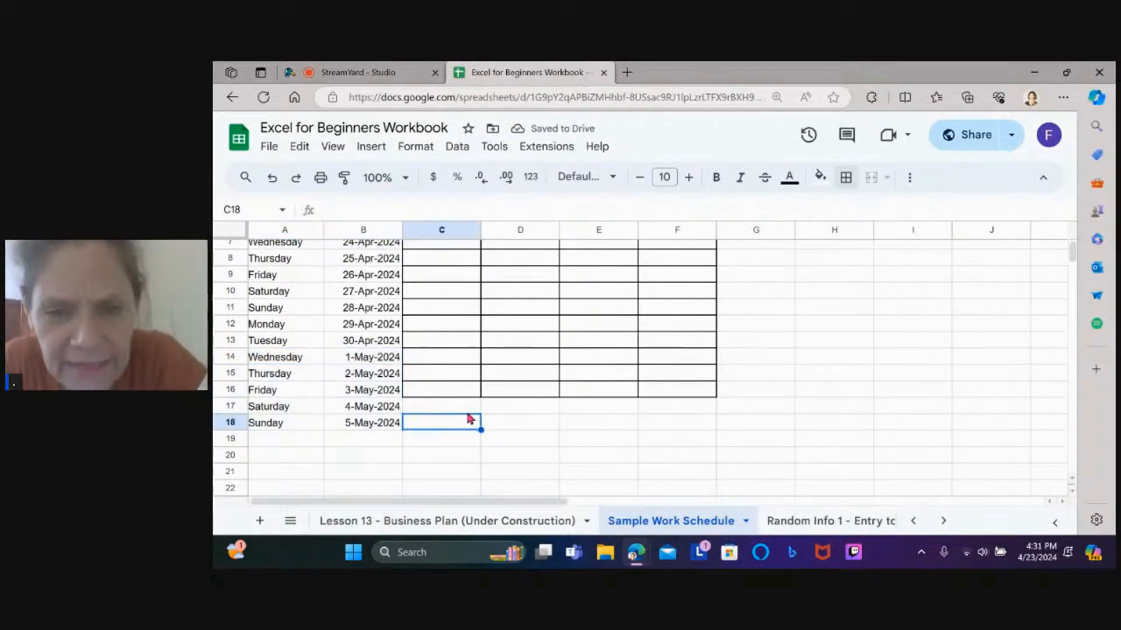
pyautogui.moveTo(467, 404); pyautogui.dragTo(676, 423)
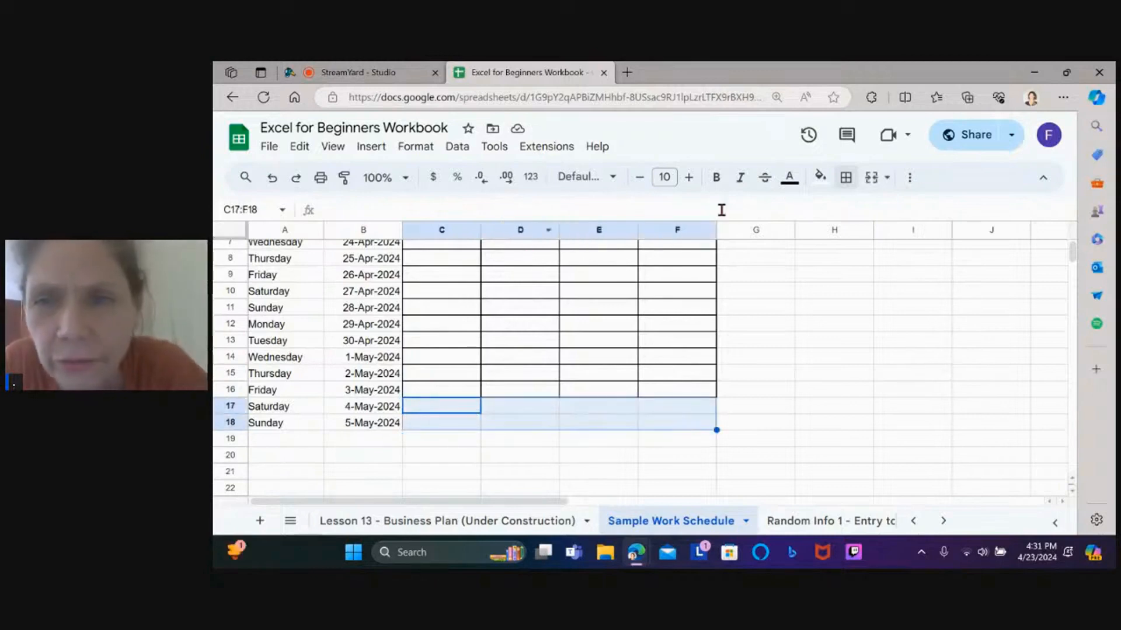
# Apply All borders to C16:F18 so the grid covers the weekend rows
pyautogui.click(845, 178)
pyautogui.click(747, 299)
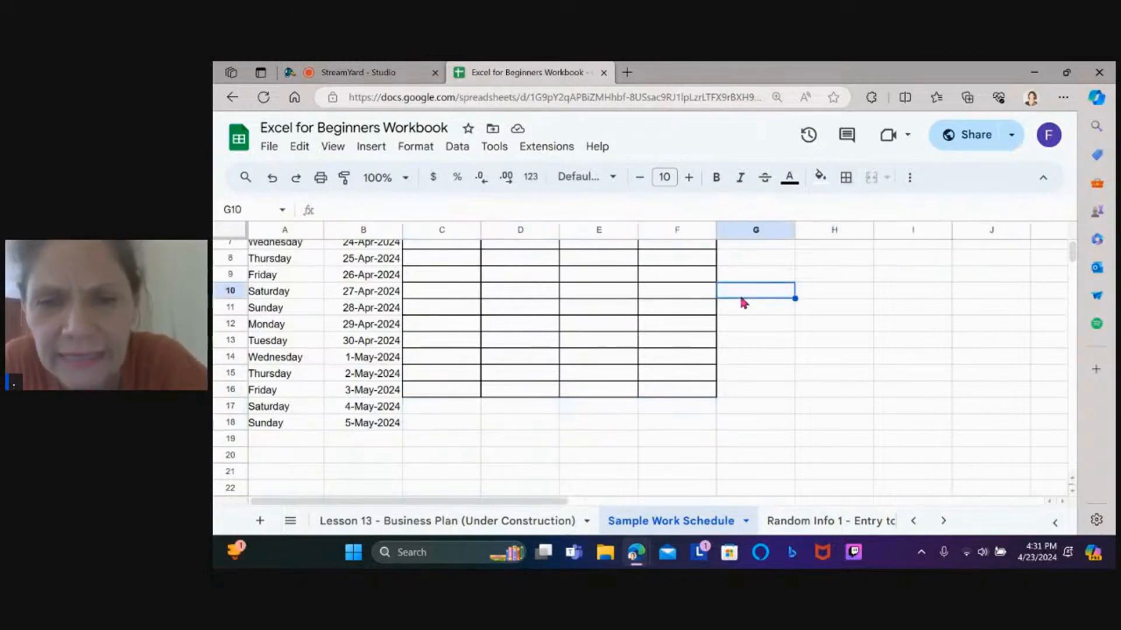
pyautogui.moveTo(440, 390); pyautogui.dragTo(674, 417)
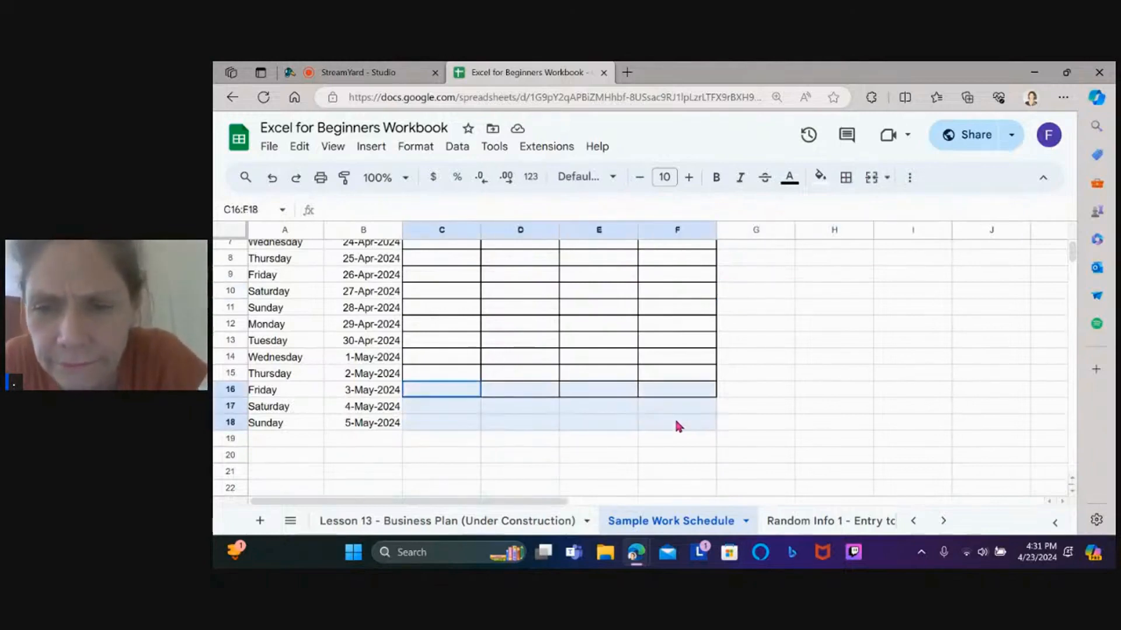
pyautogui.click(844, 178)
pyautogui.click(854, 212)
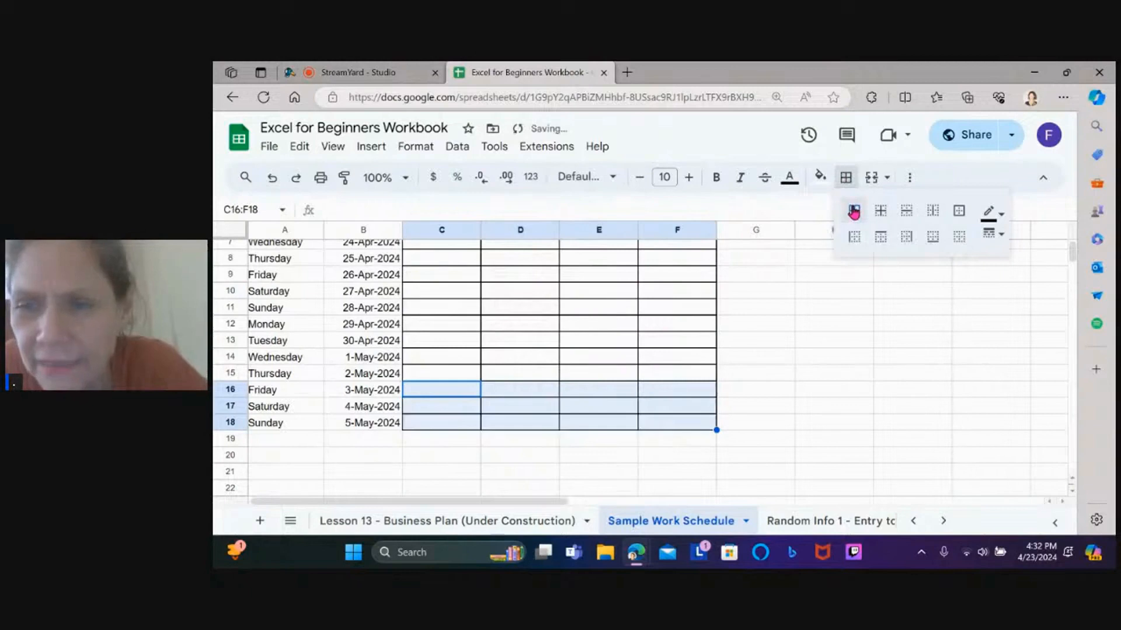
pyautogui.click(614, 346)
pyautogui.press('Up')
pyautogui.press('Up')
pyautogui.press('Up')
pyautogui.press('Up')
pyautogui.press('Up')
pyautogui.press('Up')
pyautogui.press('Up')
pyautogui.press('Up')
pyautogui.press('Up')
pyautogui.press('Up')
pyautogui.press('Up')
pyautogui.press('Up')
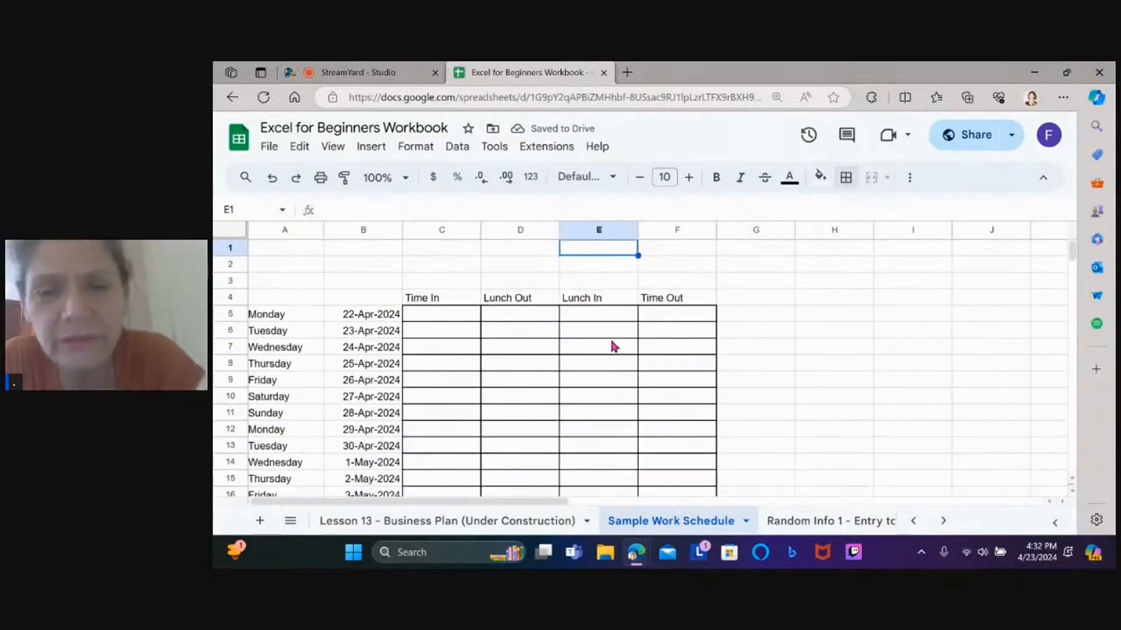
# Merge A1:F1, enter the employee's name there, and put the street address in row 2
pyautogui.click(318, 245)
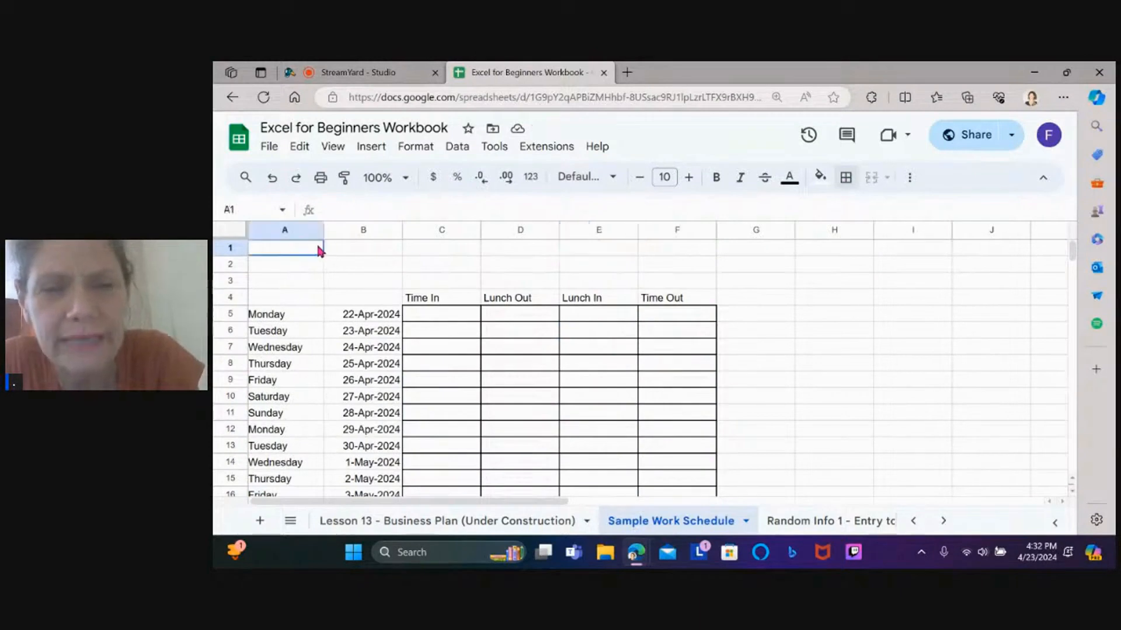
pyautogui.moveTo(381, 244); pyautogui.dragTo(670, 259)
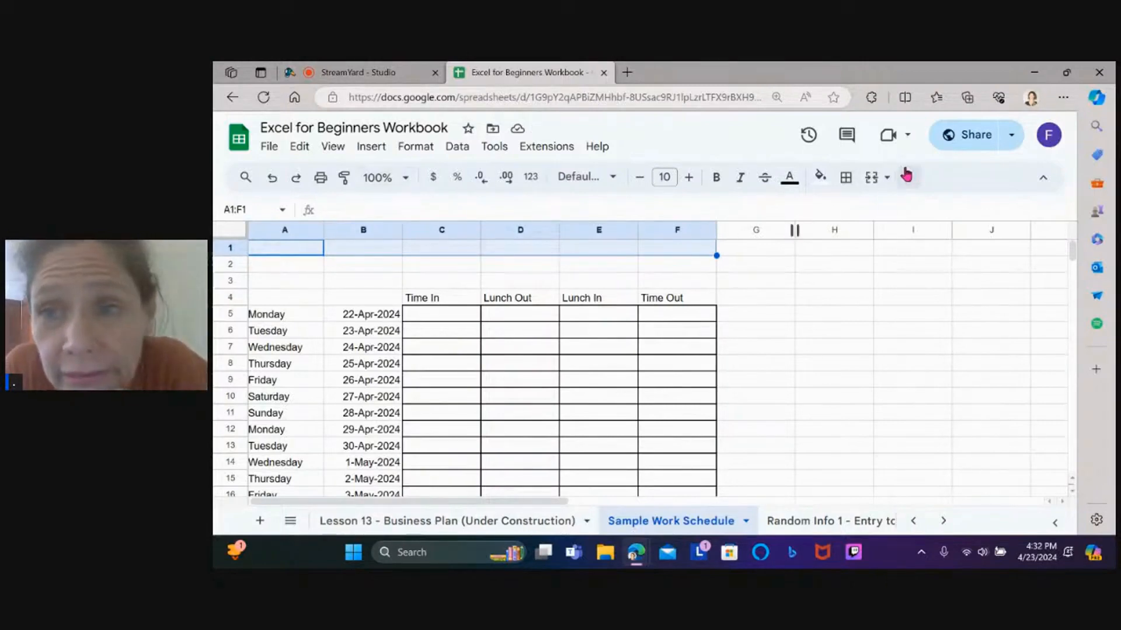
pyautogui.click(872, 180)
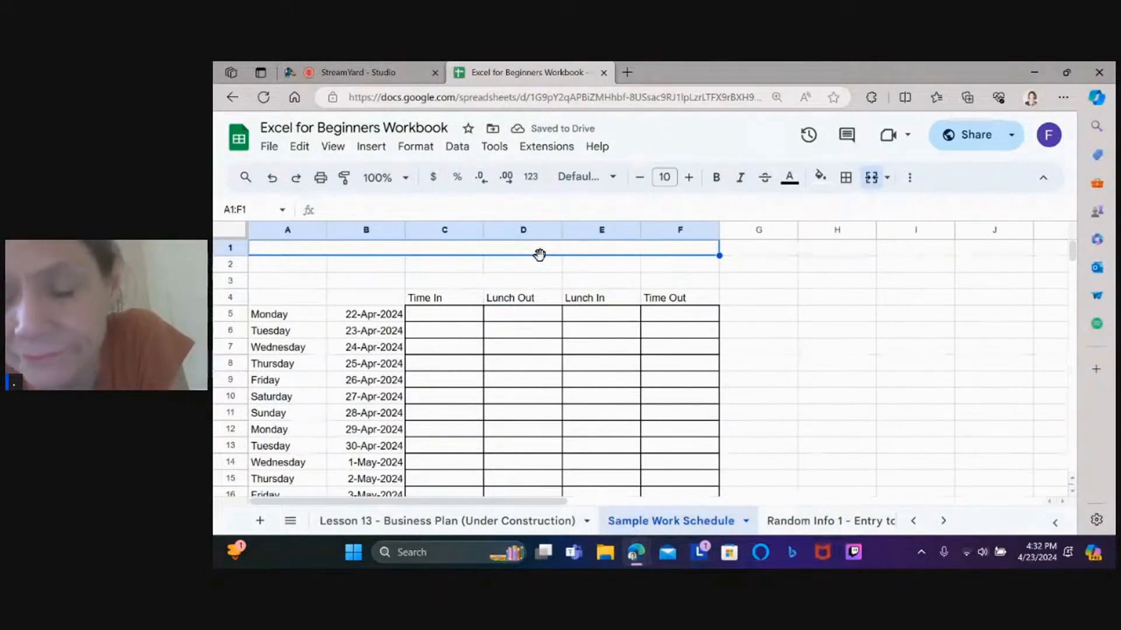
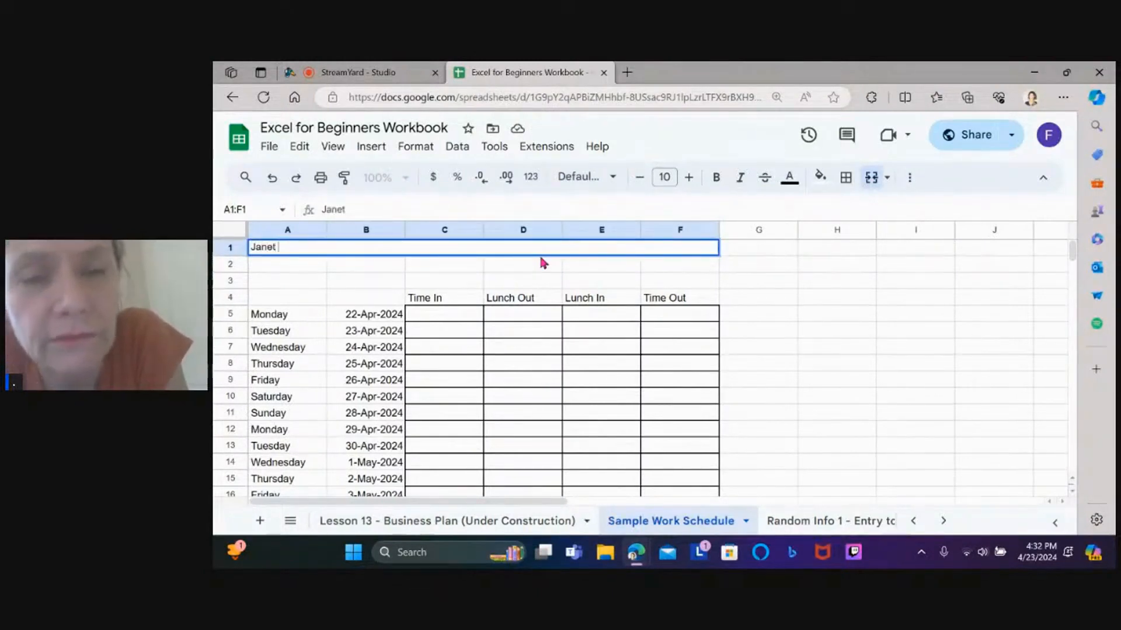
pyautogui.press('Return')
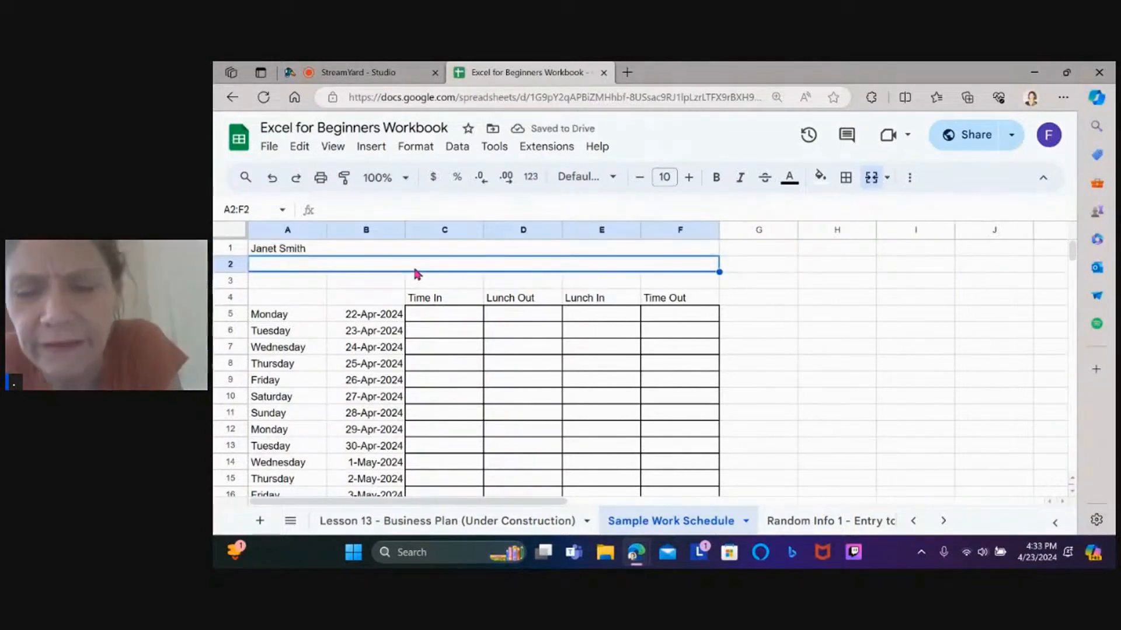
pyautogui.press('Return')
# Insert three blank rows above the schedule table below the address
pyautogui.click(233, 280)
pyautogui.click(371, 147)
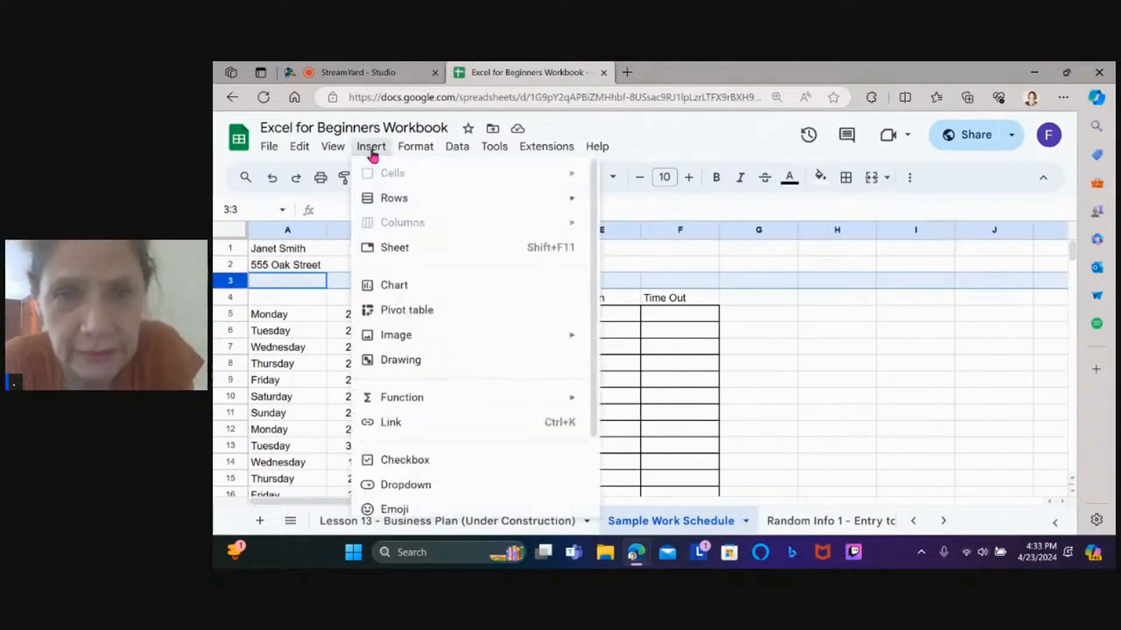
pyautogui.moveTo(394, 198)
pyautogui.click(654, 205)
pyautogui.click(232, 299)
pyautogui.click(444, 284)
pyautogui.click(235, 281)
pyautogui.moveTo(236, 279); pyautogui.dragTo(233, 314)
pyautogui.click(372, 150)
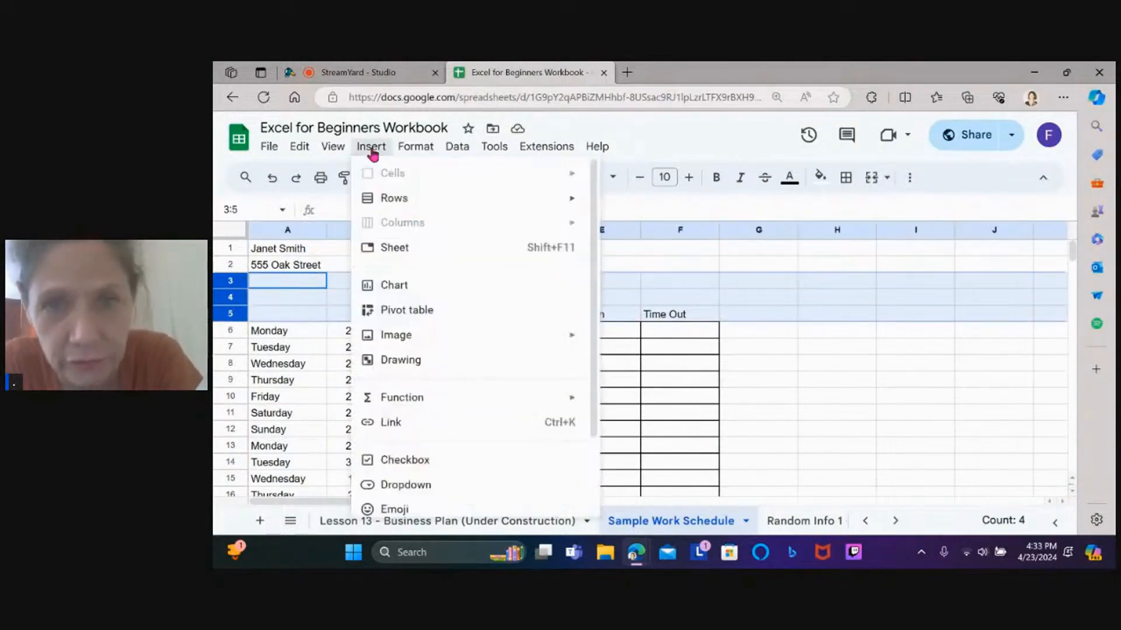
# Merge A3:F3 and enter the city, state and ZIP line
pyautogui.click(650, 202)
pyautogui.moveTo(289, 282); pyautogui.dragTo(680, 283)
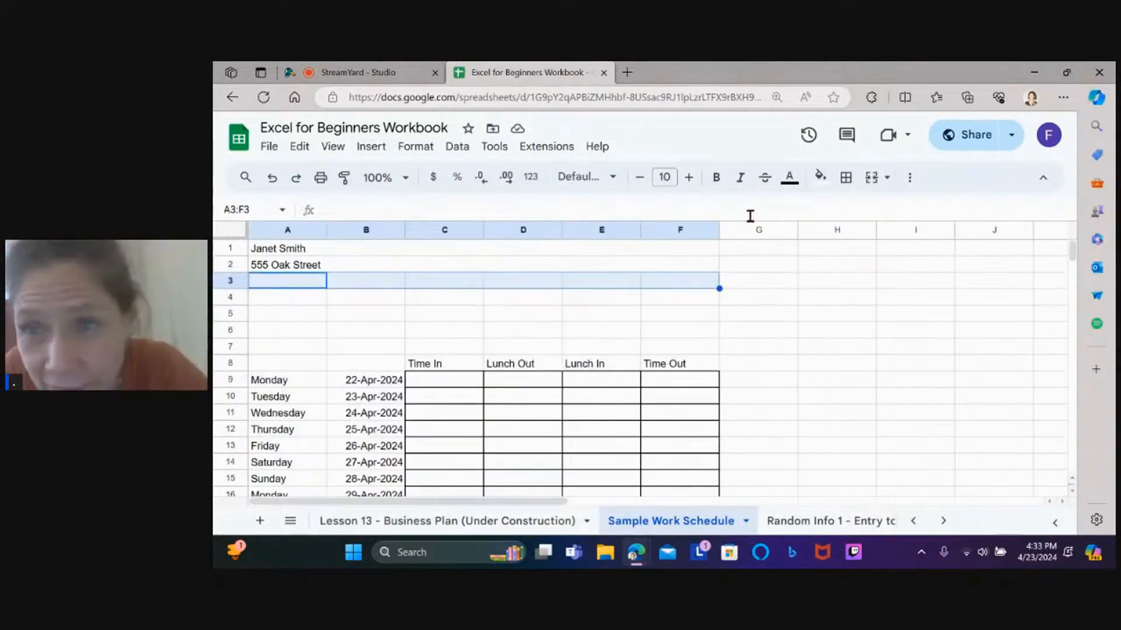
pyautogui.click(872, 179)
pyautogui.write('Philadelphia, PA 555555')
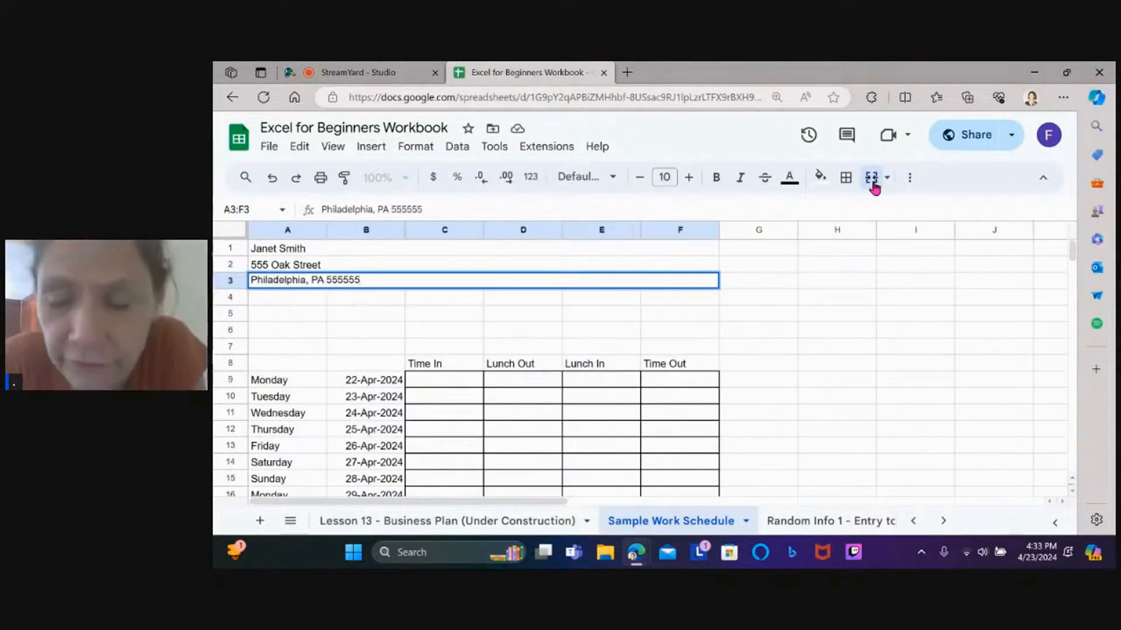
pyautogui.press('Return')
# Make header lines A1:F3 centred, bold and 14 pt
pyautogui.moveTo(280, 248); pyautogui.dragTo(514, 280)
pyautogui.click(416, 147)
pyautogui.moveTo(448, 261)
pyautogui.click(664, 286)
pyautogui.click(689, 177)
pyautogui.click(688, 178)
pyautogui.click(689, 178)
pyautogui.click(689, 177)
pyautogui.click(716, 178)
# Merge A4:F4 and enter the employee's email line
pyautogui.click(261, 311)
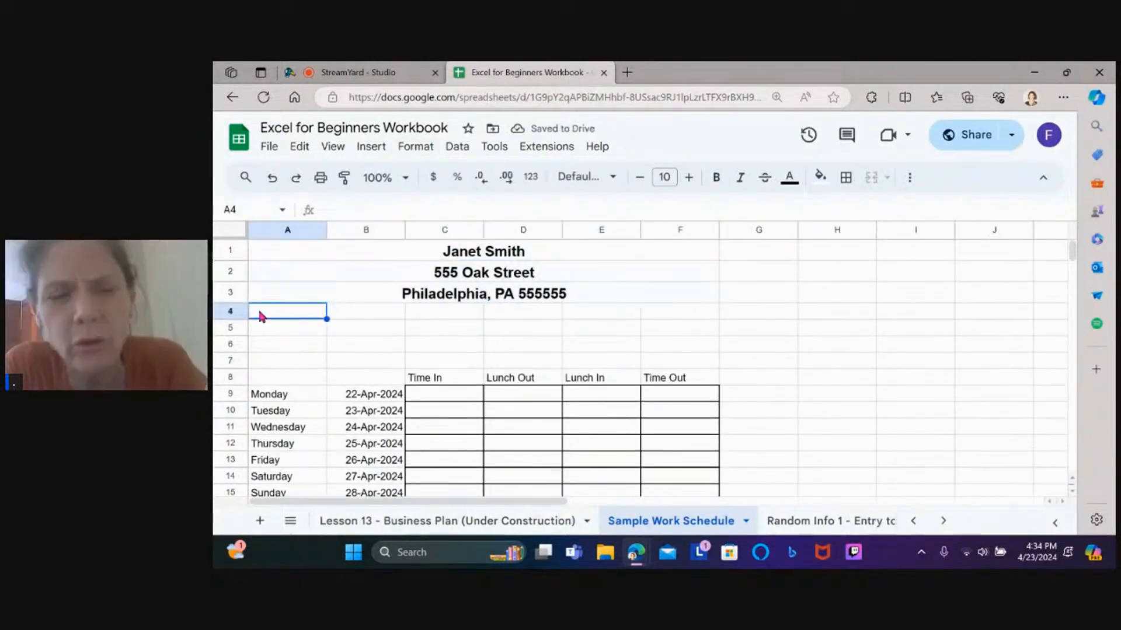
pyautogui.moveTo(309, 310); pyautogui.dragTo(680, 312)
pyautogui.click(873, 178)
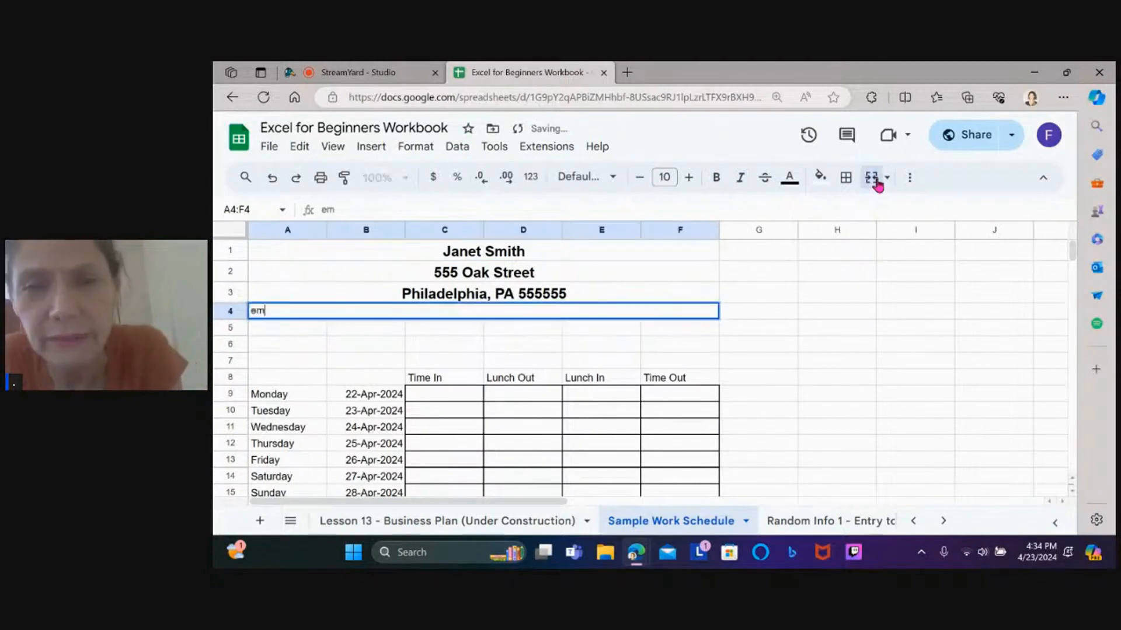
pyautogui.press('Return')
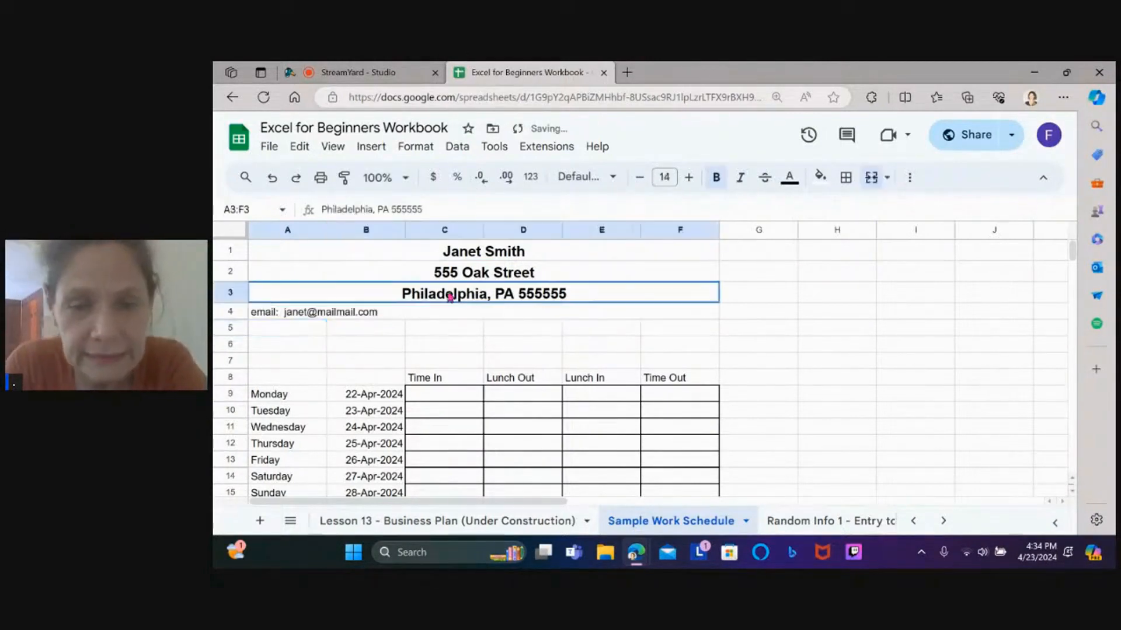
# Move the email line to row 5 and enter the cell phone number in row 4
pyautogui.moveTo(303, 328); pyautogui.dragTo(689, 331)
pyautogui.click(564, 314)
pyautogui.hotkey('ctrl', 'c')
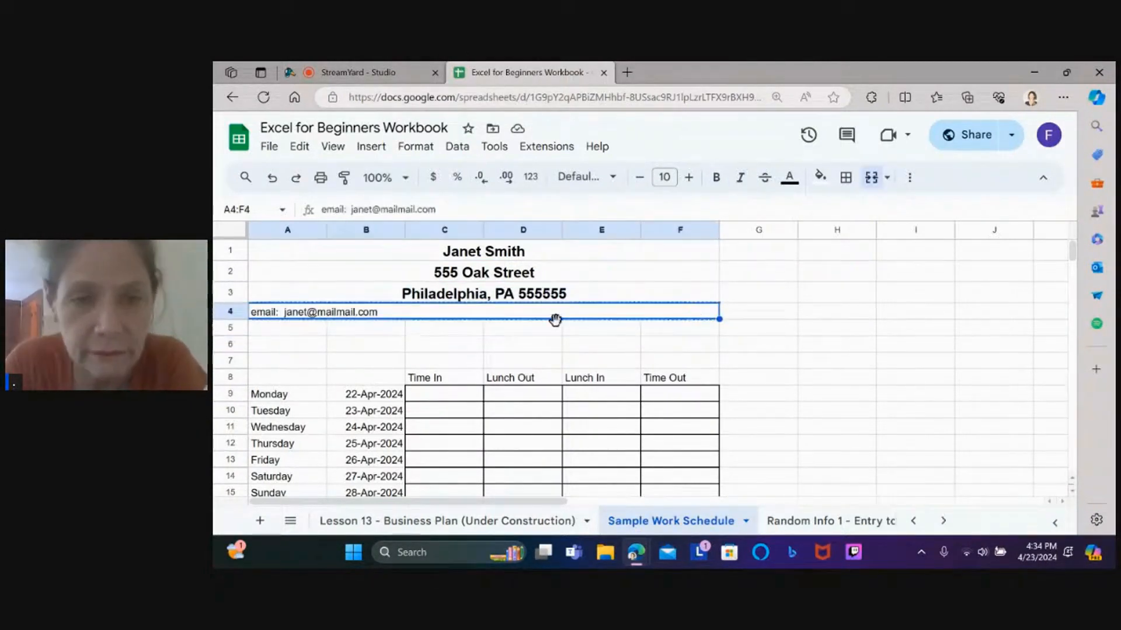
pyautogui.click(271, 330)
pyautogui.hotkey('ctrl', 'v')
pyautogui.click(321, 314)
pyautogui.press('Delete')
pyautogui.write('Te')
pyautogui.press('BackSpace')
pyautogui.press('BackSpace')
pyautogui.write('Cell:  (555) 555-5555')
pyautogui.press('Return')
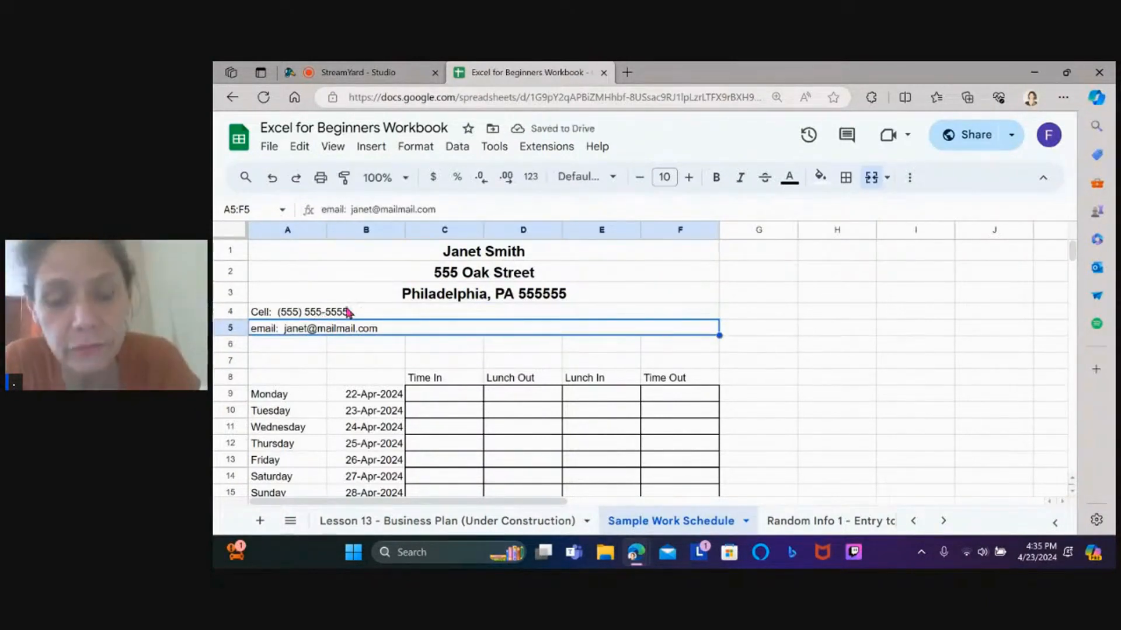
# Centre the phone and email lines and capitalise the Email label
pyautogui.hotkey('shift', 'Up')
pyautogui.click(415, 147)
pyautogui.moveTo(456, 260)
pyautogui.click(687, 289)
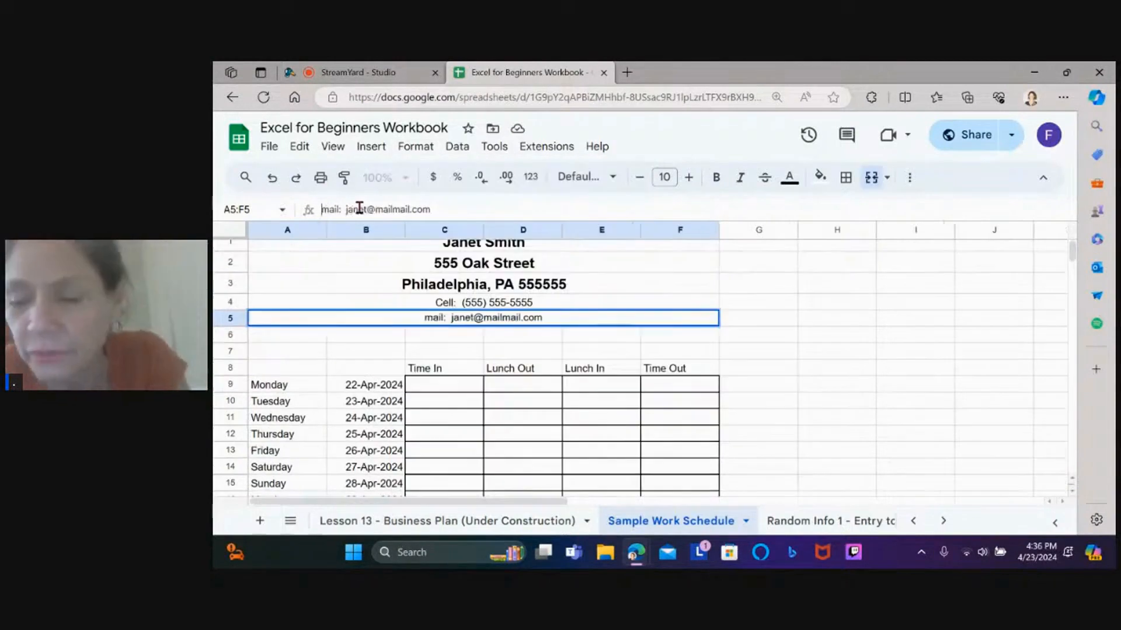
pyautogui.write('E')
pyautogui.press('Return')
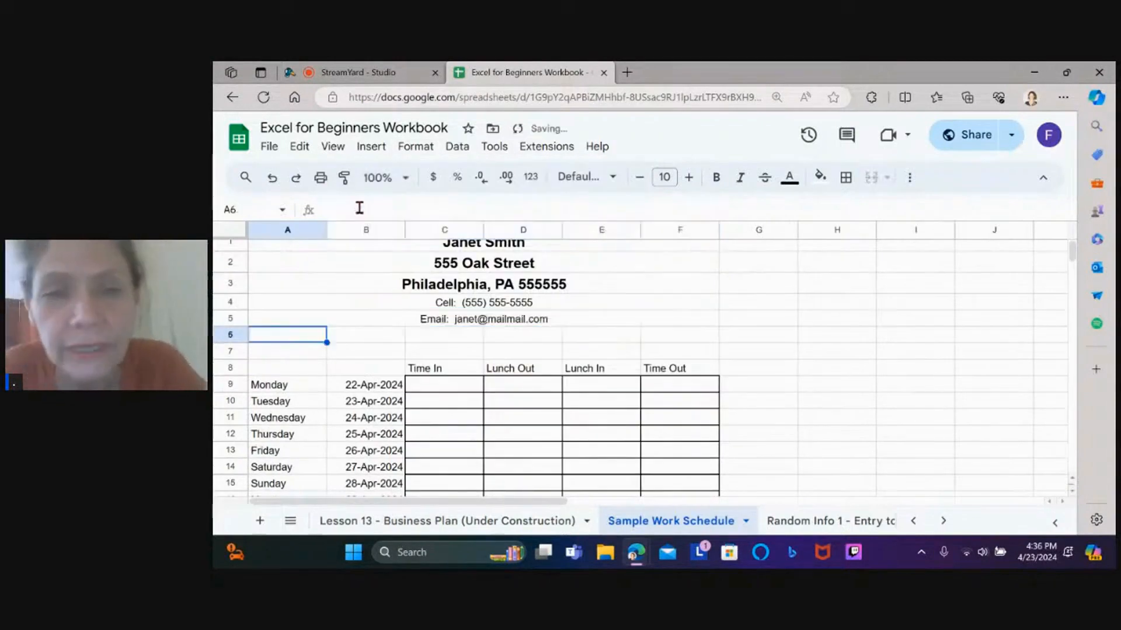
pyautogui.click(431, 420)
# Shade the Saturday and Sunday time cells with dark gray 2
pyautogui.scroll(-3, 431, 420)
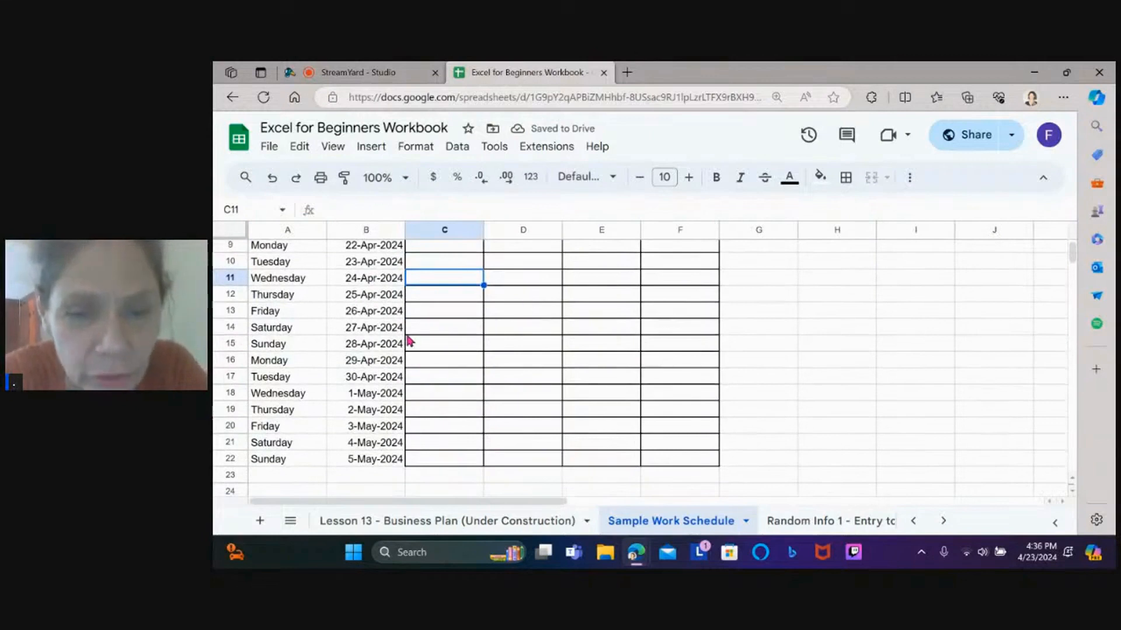
pyautogui.moveTo(426, 331); pyautogui.dragTo(691, 345)
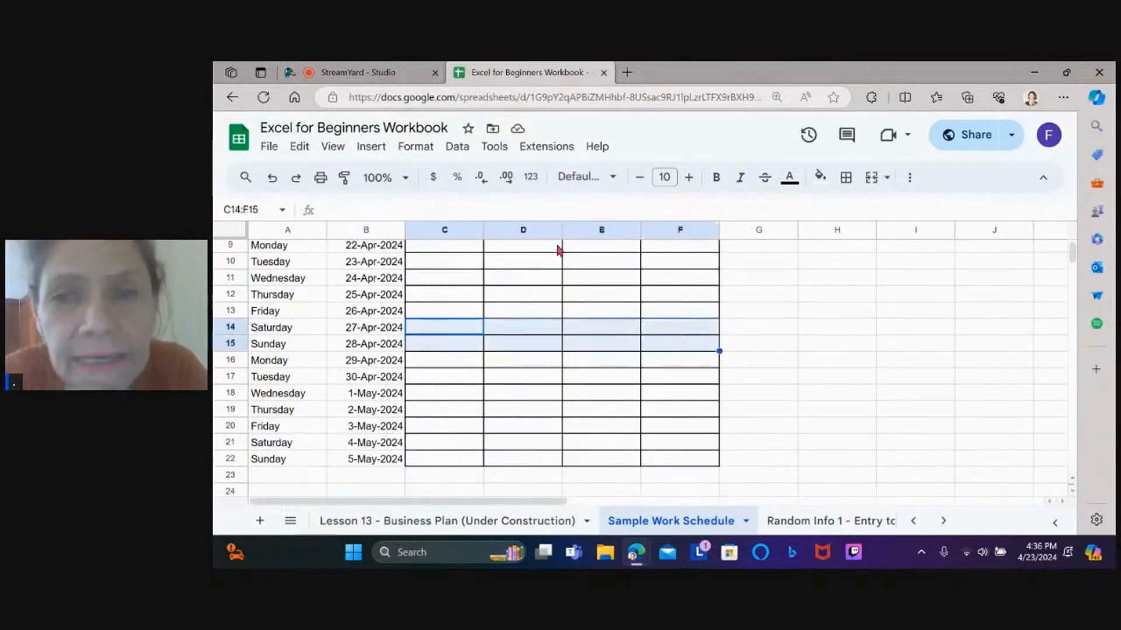
pyautogui.click(831, 182)
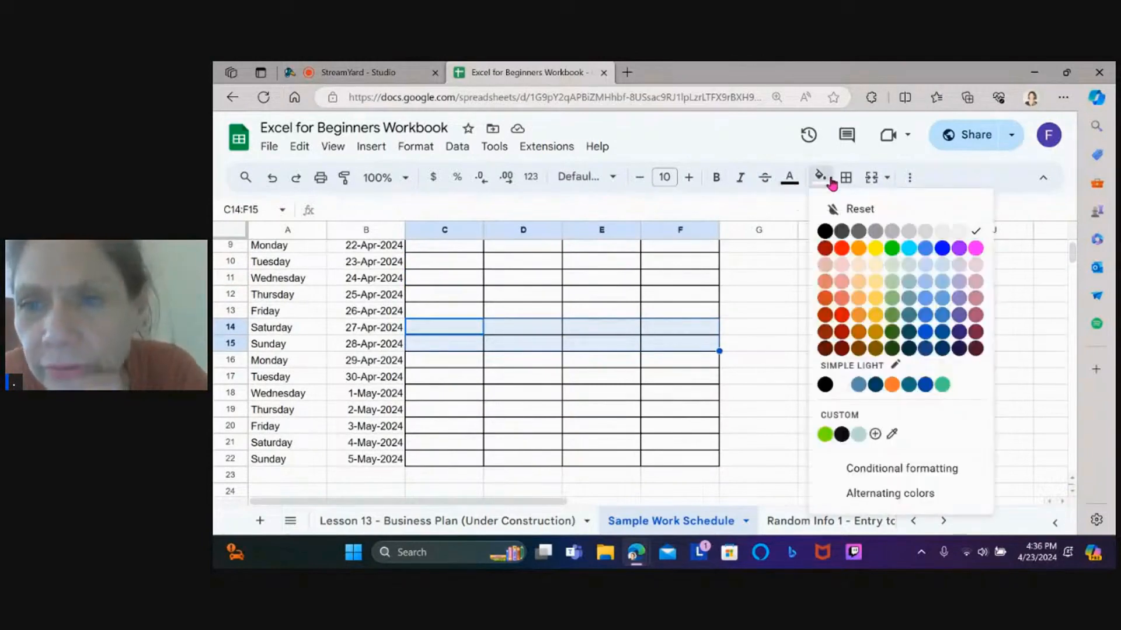
pyautogui.click(875, 233)
pyautogui.click(596, 476)
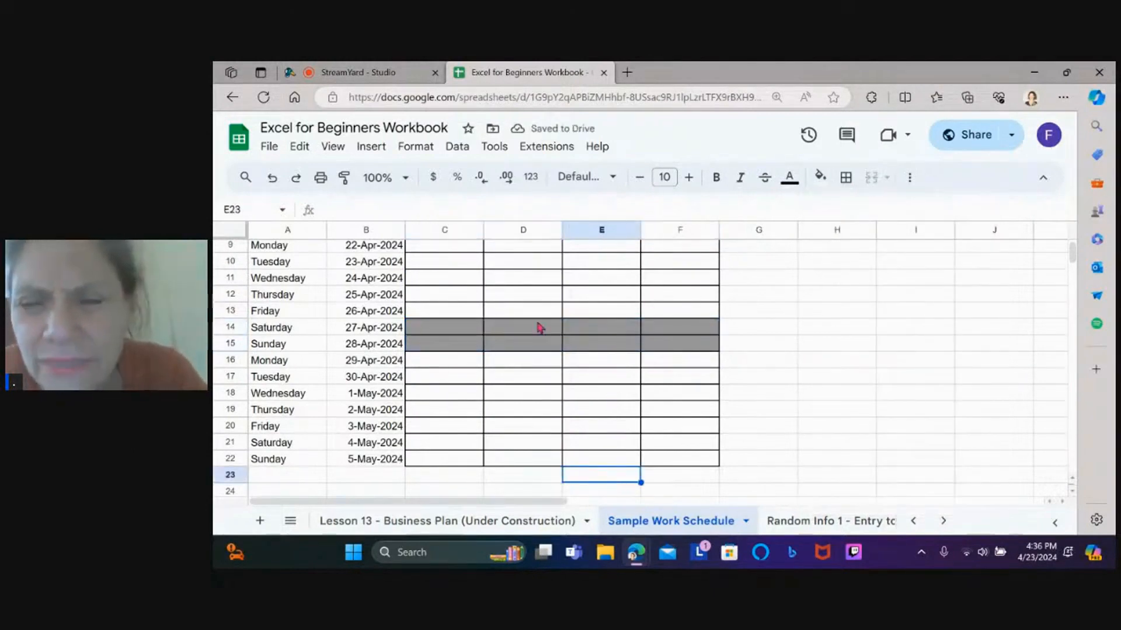
# Enter N/A in C14 and C15 and center it horizontally
pyautogui.click(459, 334)
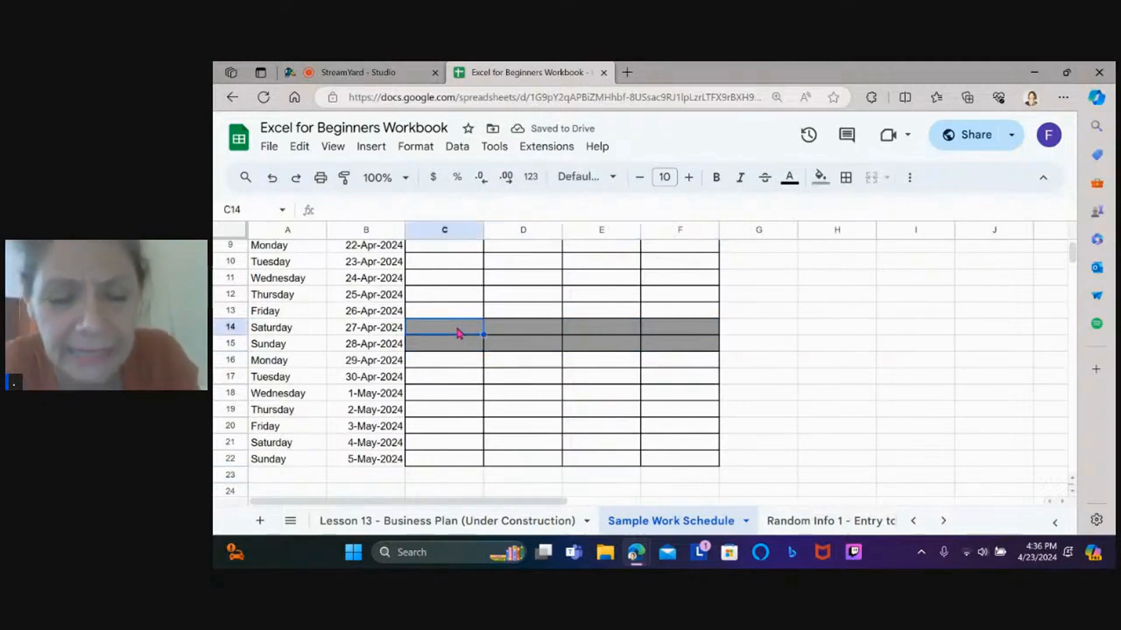
pyautogui.write('N/A')
pyautogui.press('Return')
pyautogui.write('N/A')
pyautogui.click(910, 177)
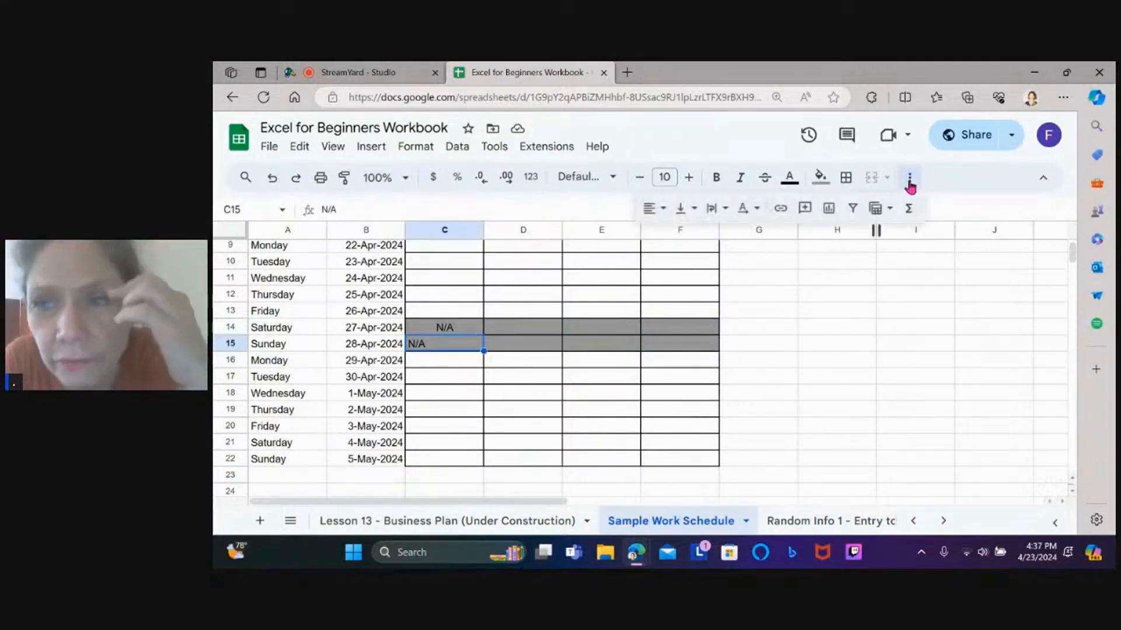
pyautogui.click(662, 212)
pyautogui.click(677, 235)
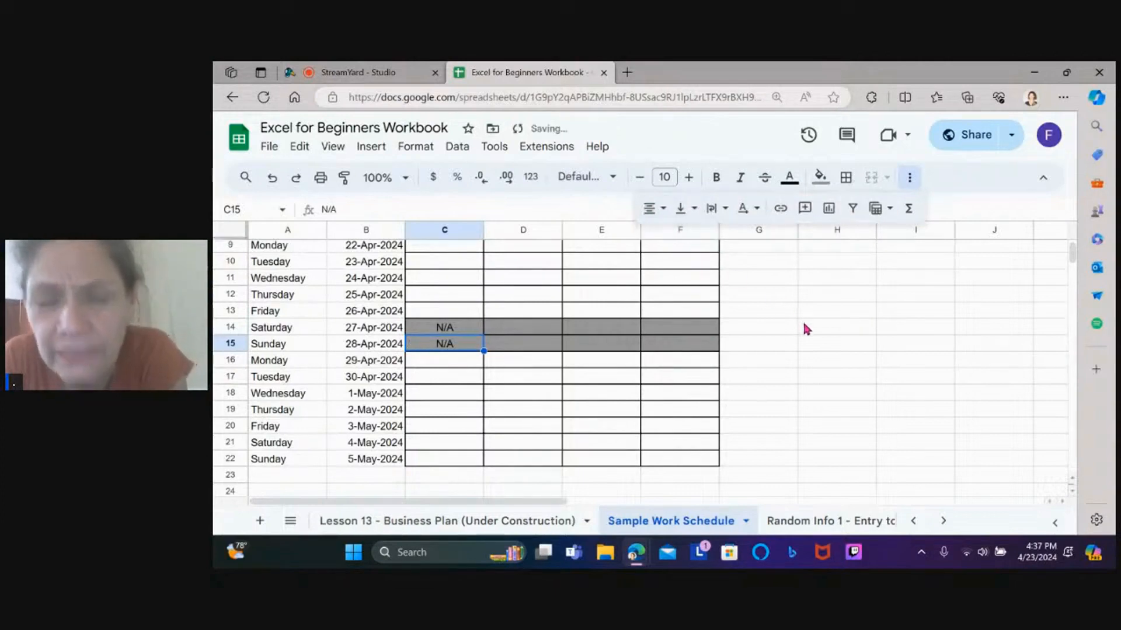
# Format the N/A in C14:C15 as italic, 8-pt, red text
pyautogui.click(647, 393)
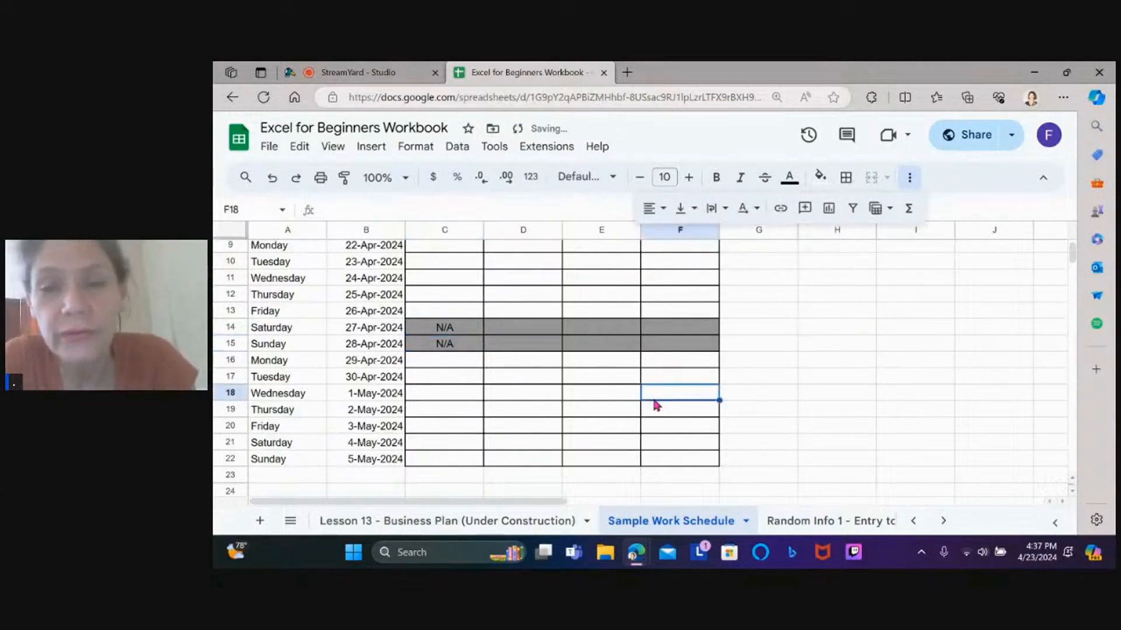
pyautogui.click(455, 327)
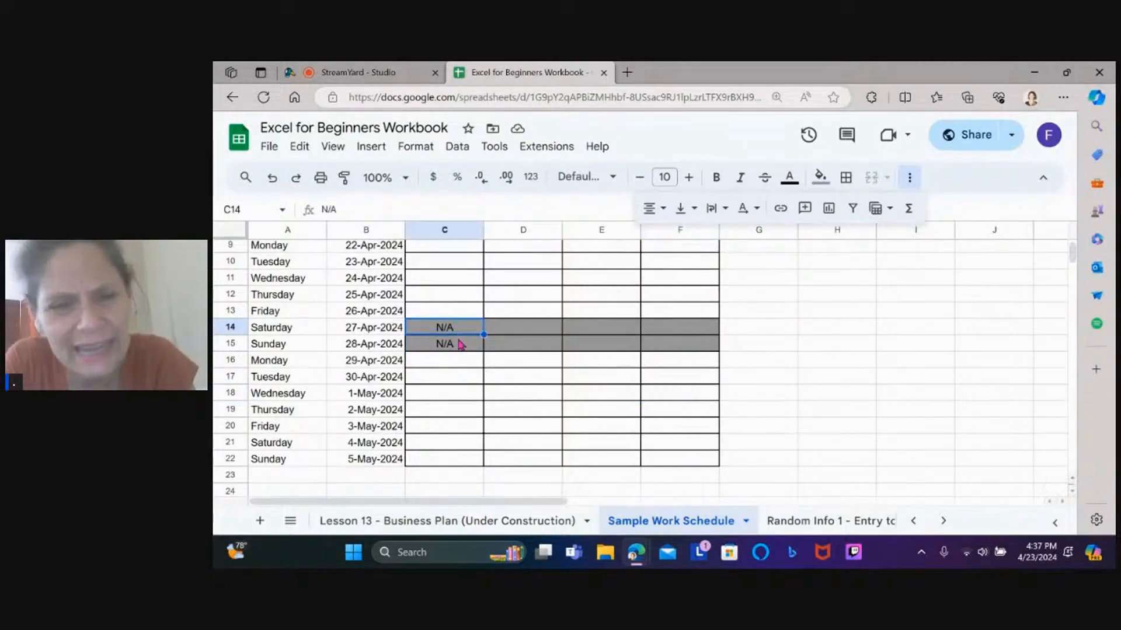
pyautogui.moveTo(451, 335); pyautogui.dragTo(451, 349)
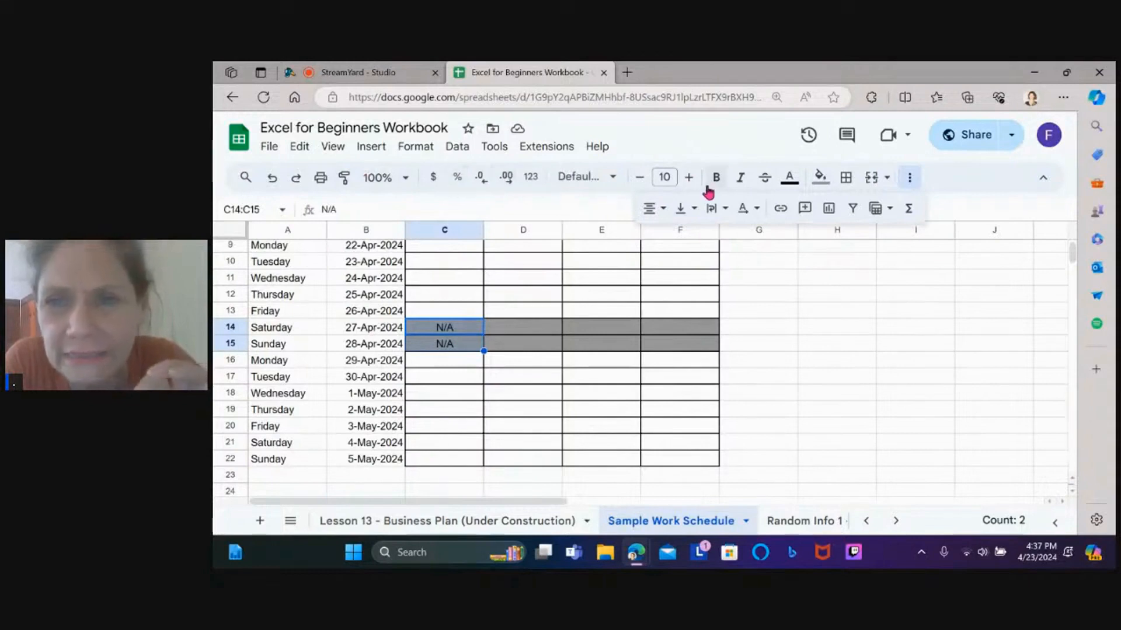
pyautogui.click(743, 178)
pyautogui.click(641, 178)
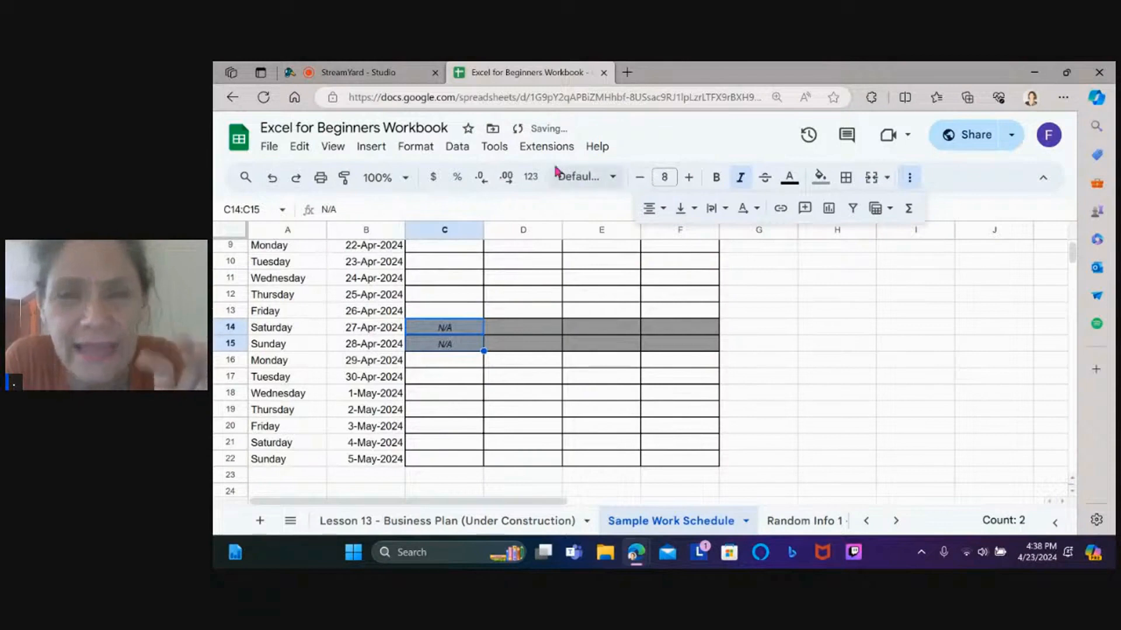
pyautogui.click(790, 178)
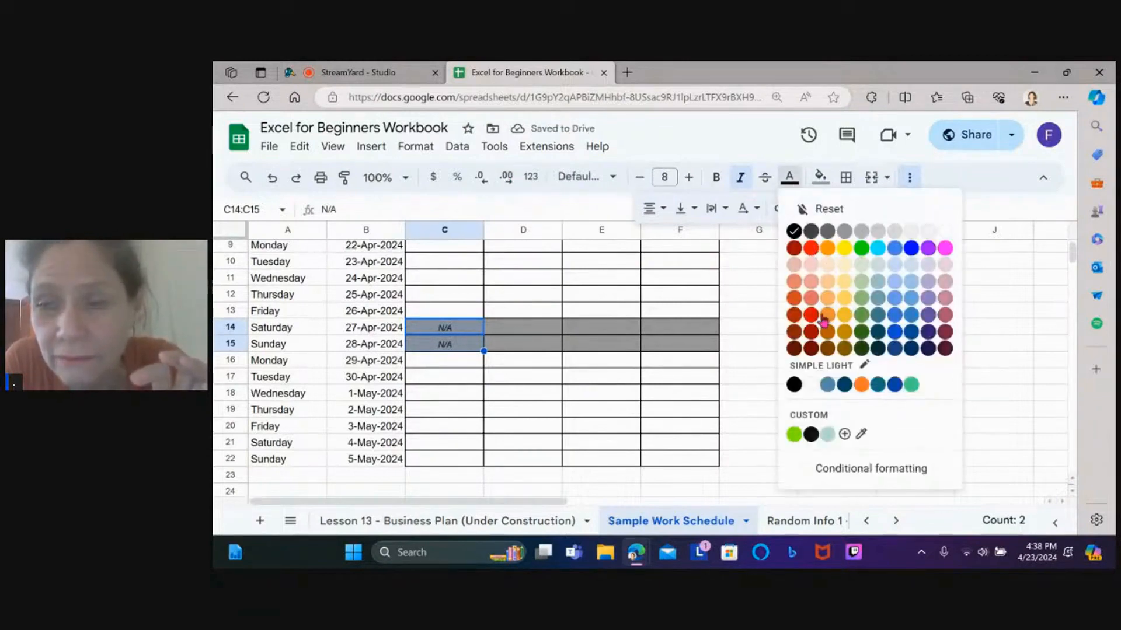
pyautogui.click(812, 248)
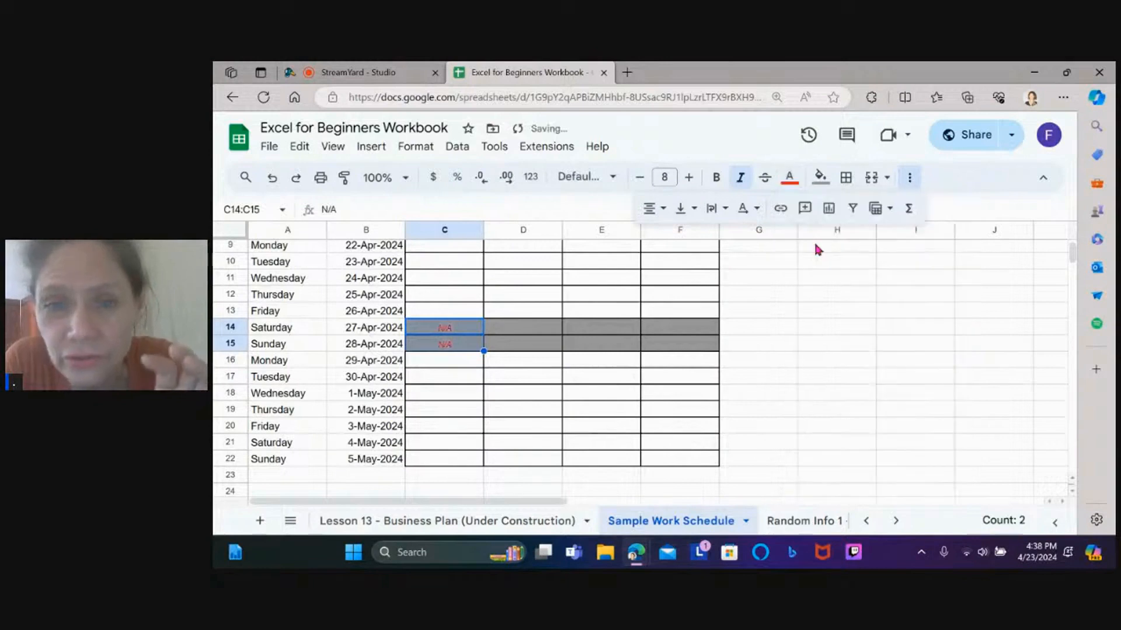
pyautogui.click(659, 283)
pyautogui.click(464, 341)
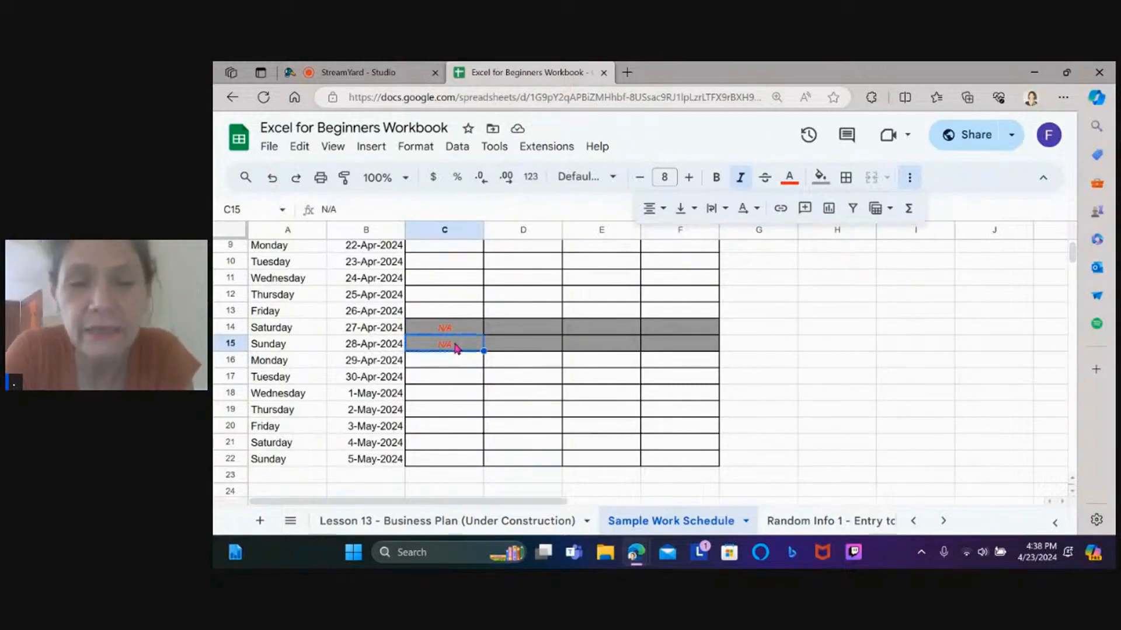
# Paste the red N/A into C18, reset its fill, and copy it across to F18
pyautogui.click(424, 394)
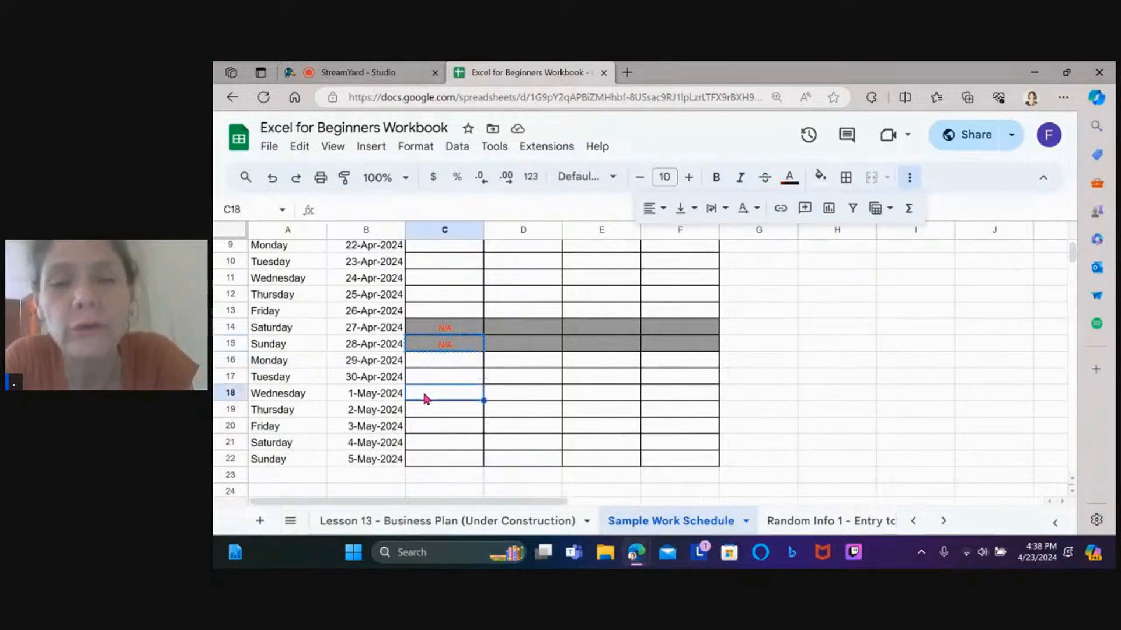
pyautogui.write('N/A')
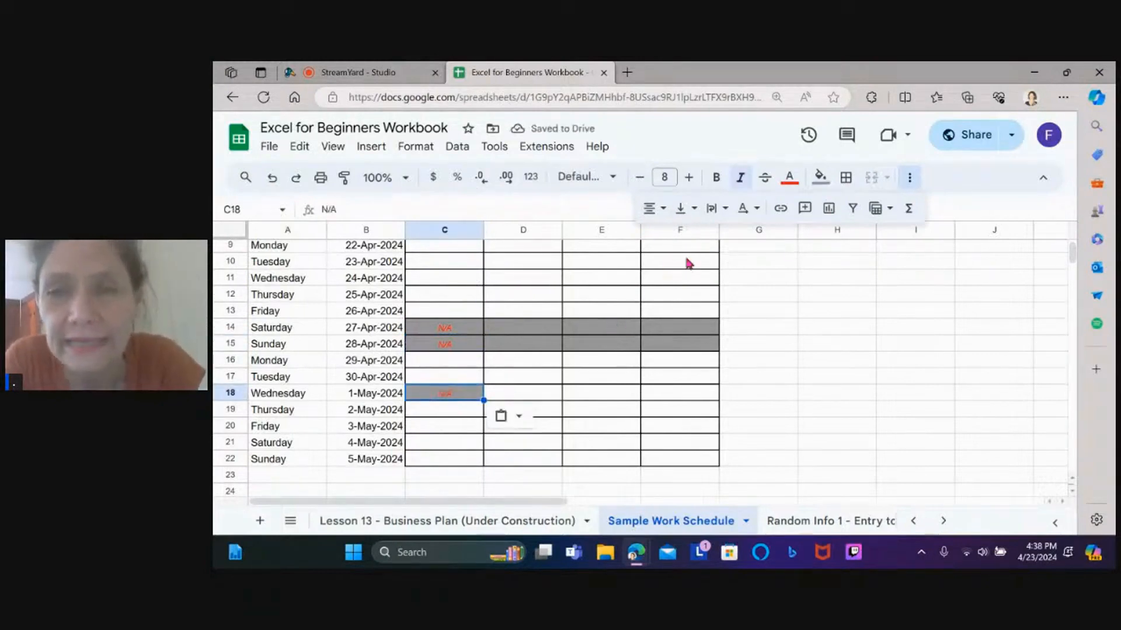
pyautogui.click(820, 177)
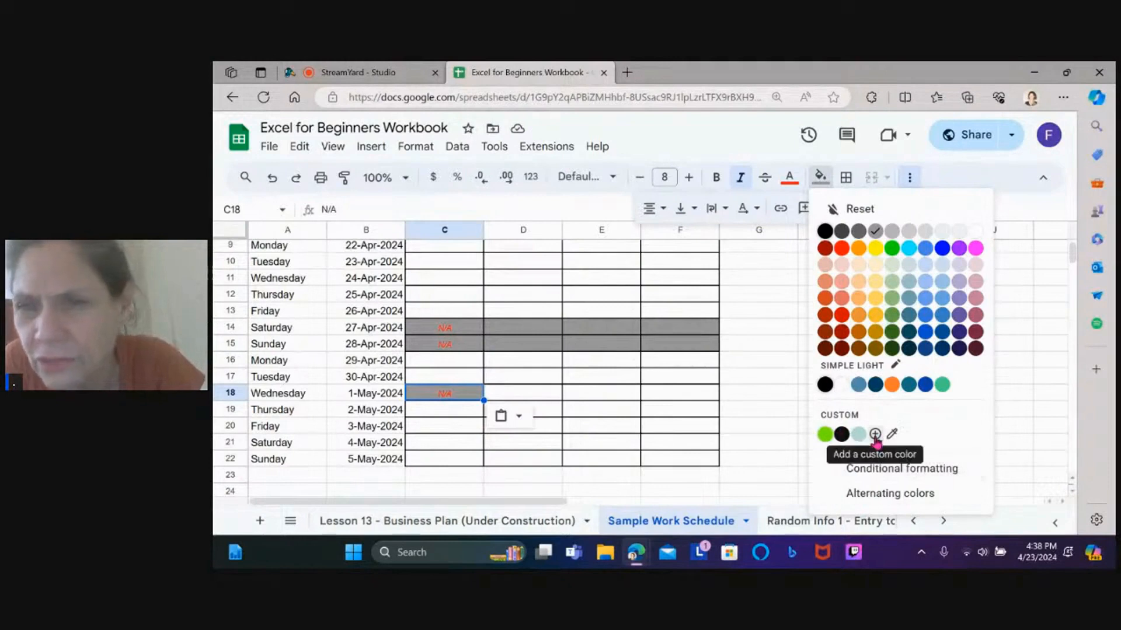
pyautogui.click(862, 208)
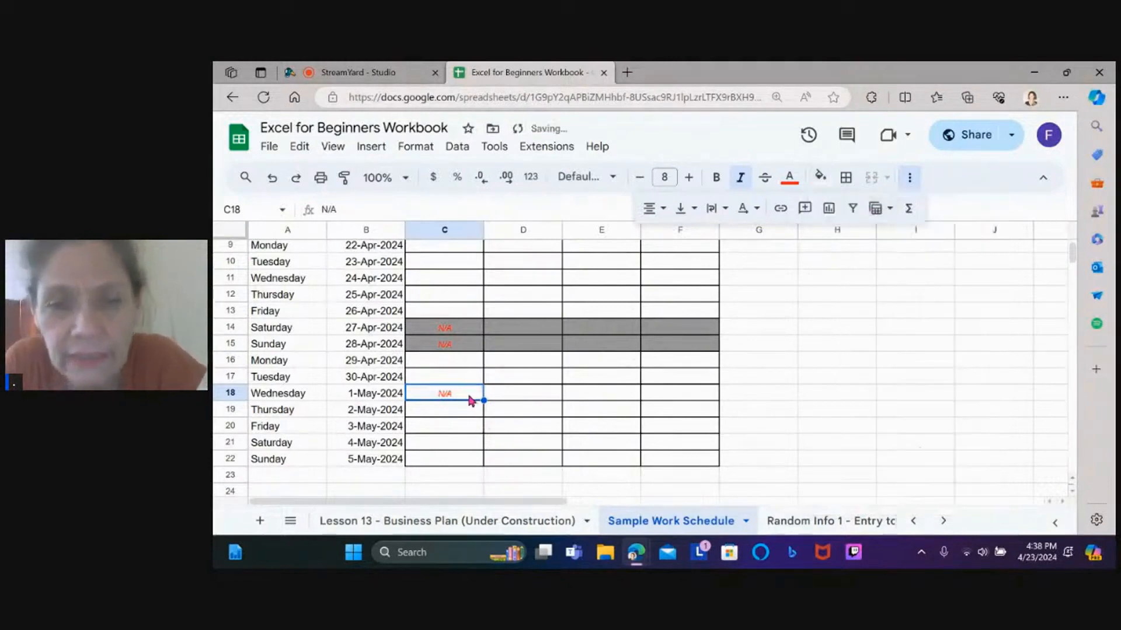
pyautogui.click(492, 380)
pyautogui.click(435, 396)
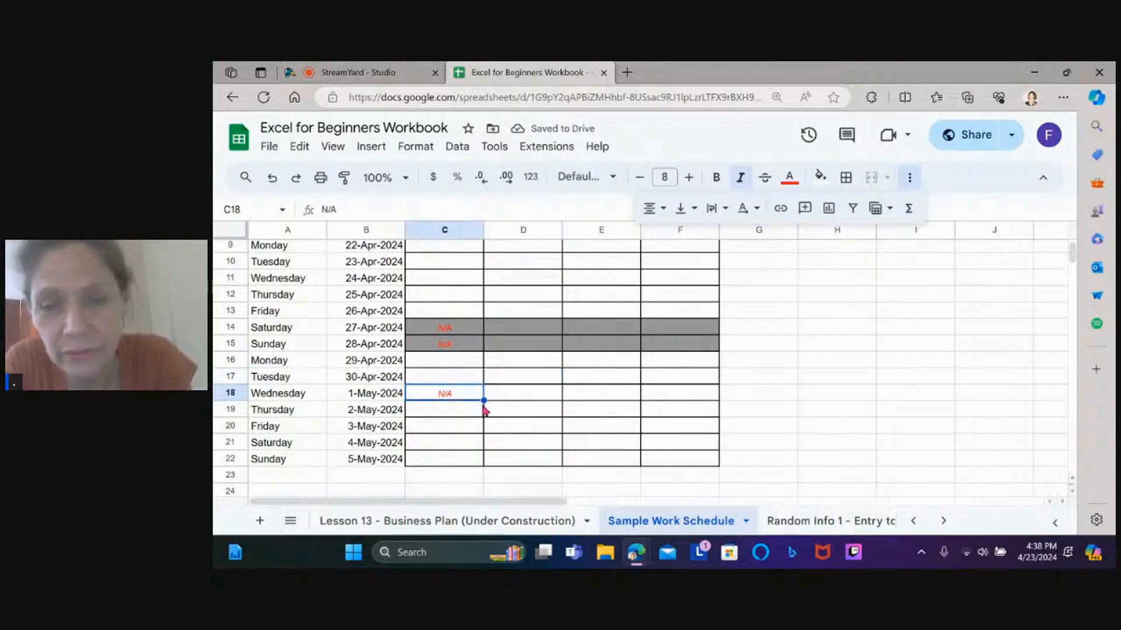
pyautogui.moveTo(484, 401); pyautogui.dragTo(709, 408)
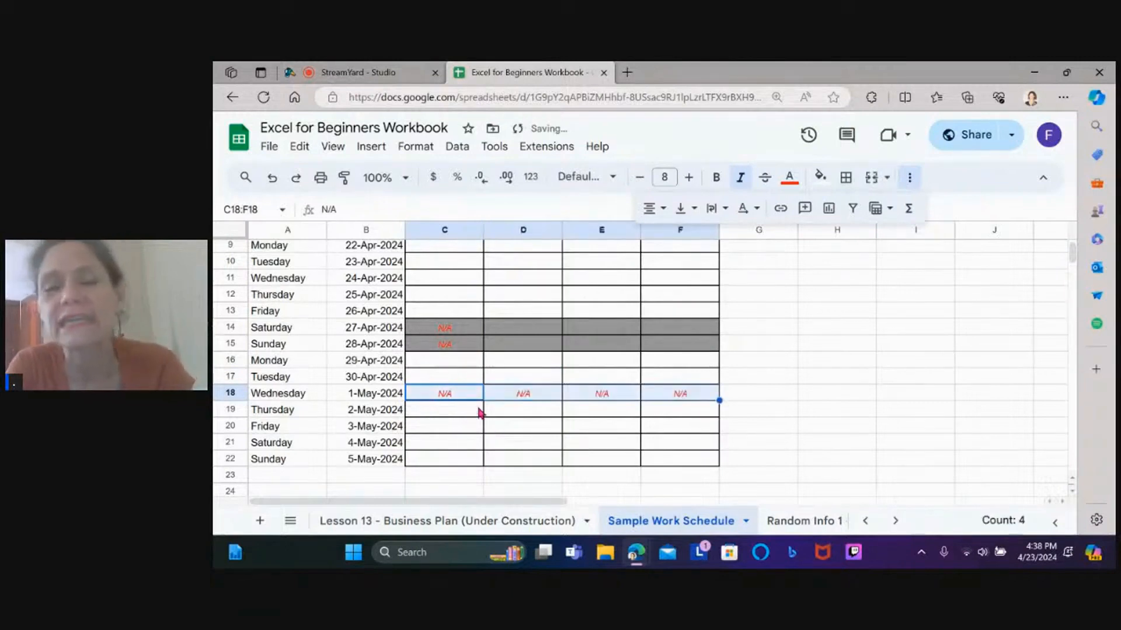
# Extend the weekend N/A from C14:C15 across to column F
pyautogui.click(458, 328)
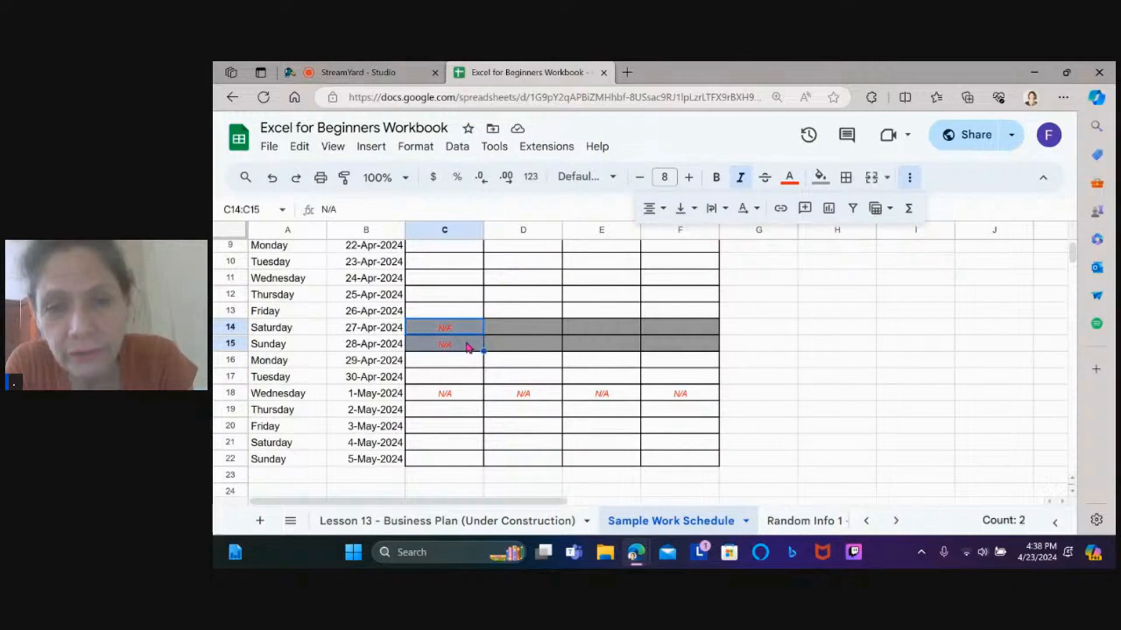
pyautogui.moveTo(485, 351); pyautogui.dragTo(674, 345)
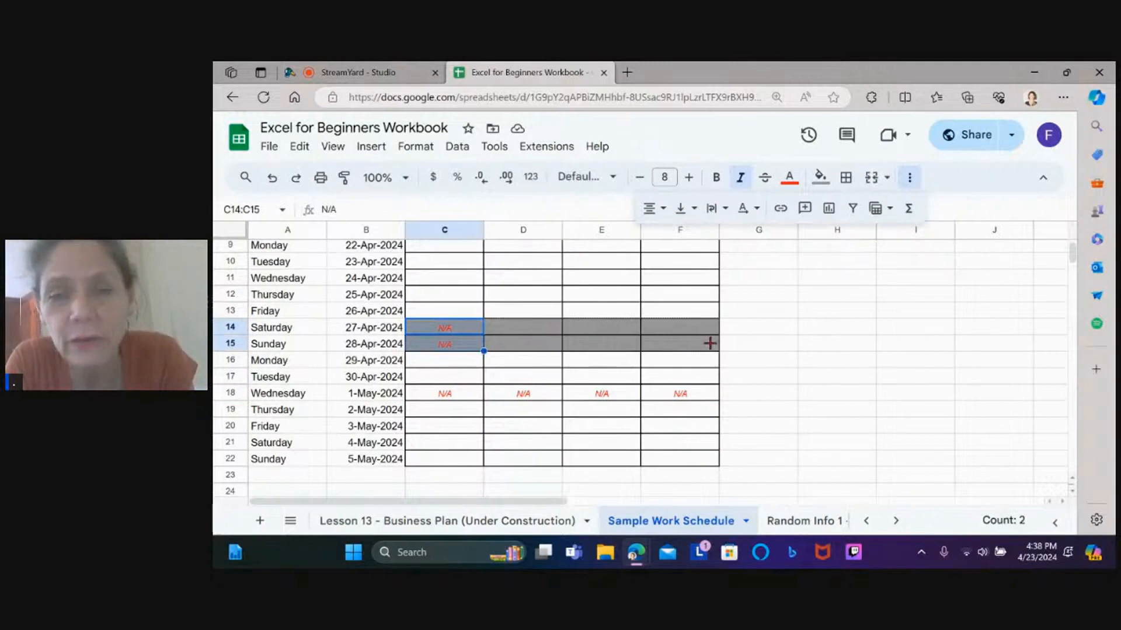
pyautogui.moveTo(709, 344); pyautogui.dragTo(713, 349)
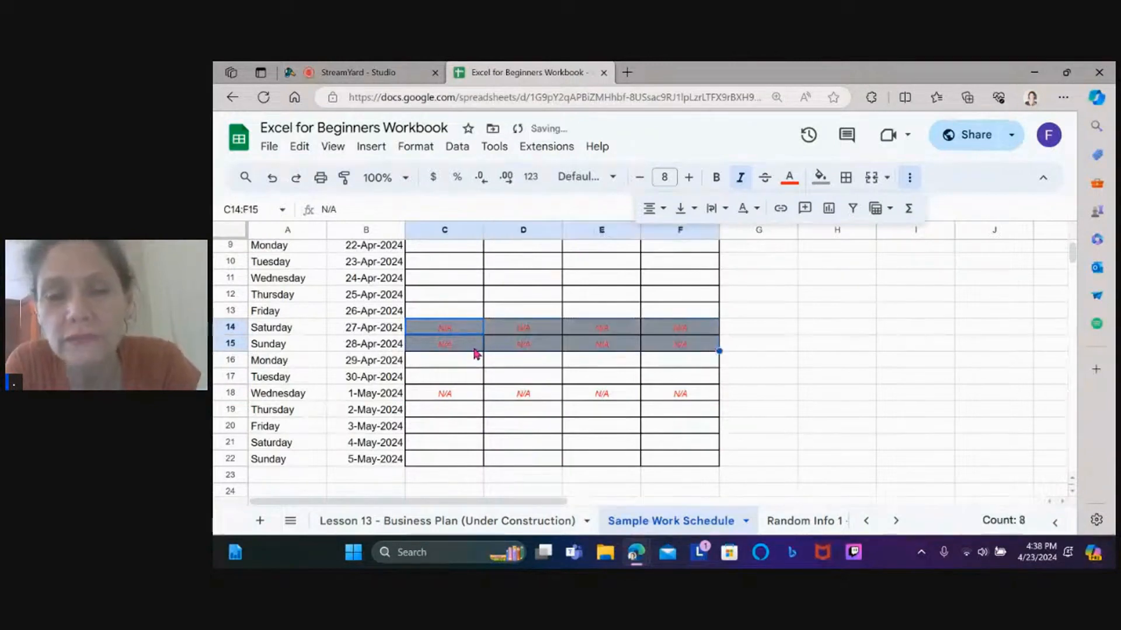
pyautogui.click(941, 326)
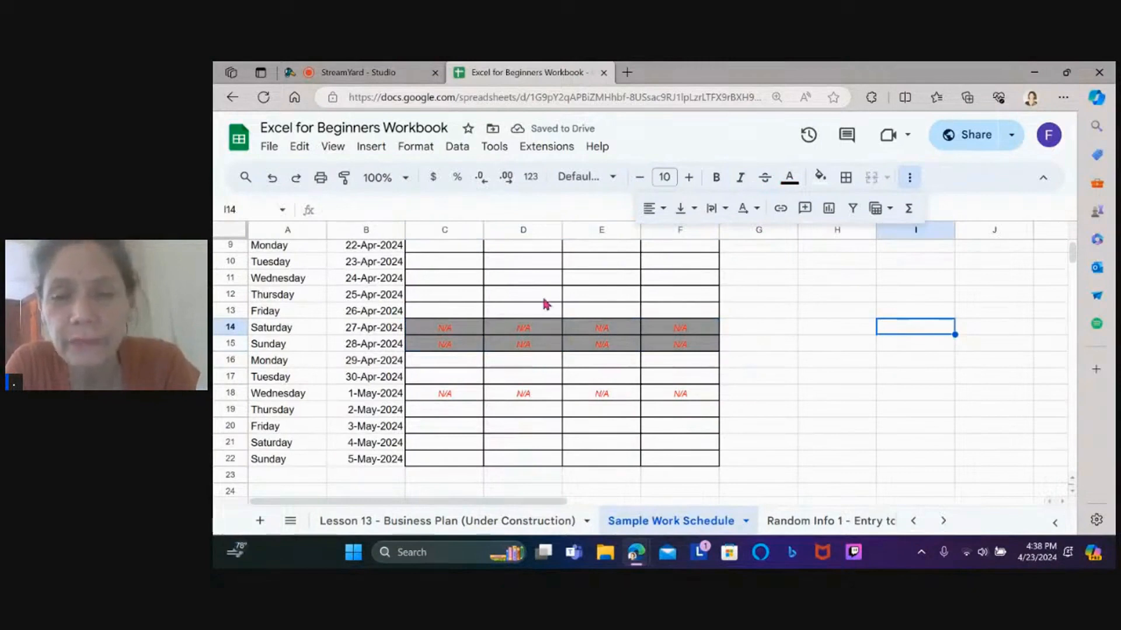
# Copy the C14:F15 N/A block into C21:F22 for the second weekend
pyautogui.moveTo(457, 331); pyautogui.dragTo(590, 345)
pyautogui.moveTo(663, 349); pyautogui.dragTo(695, 349)
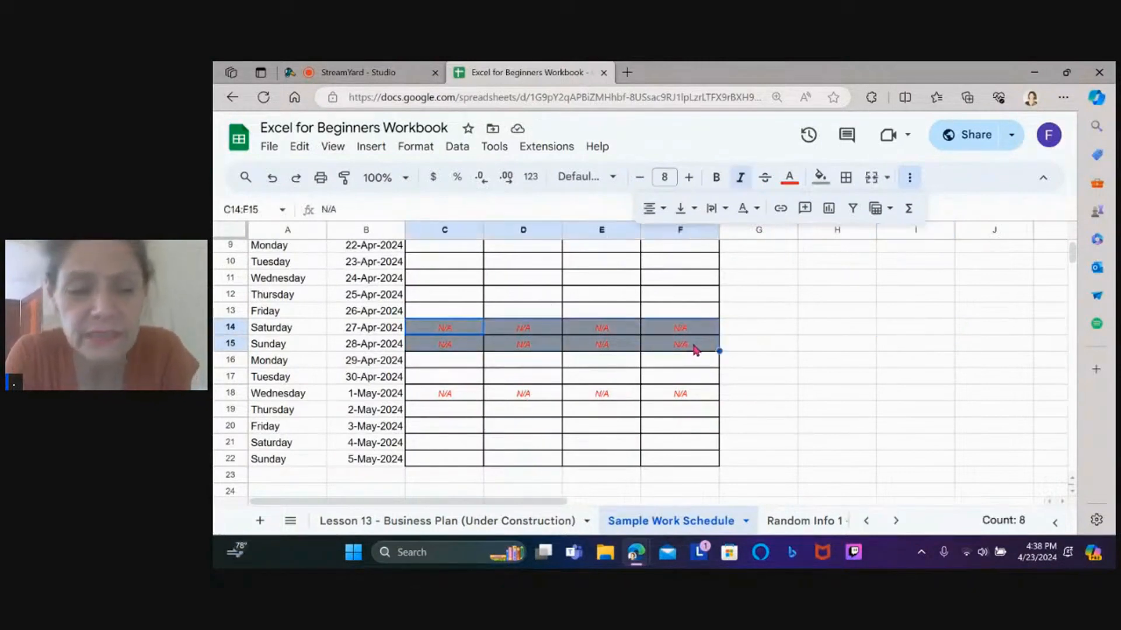
pyautogui.hotkey('ctrl', 'c')
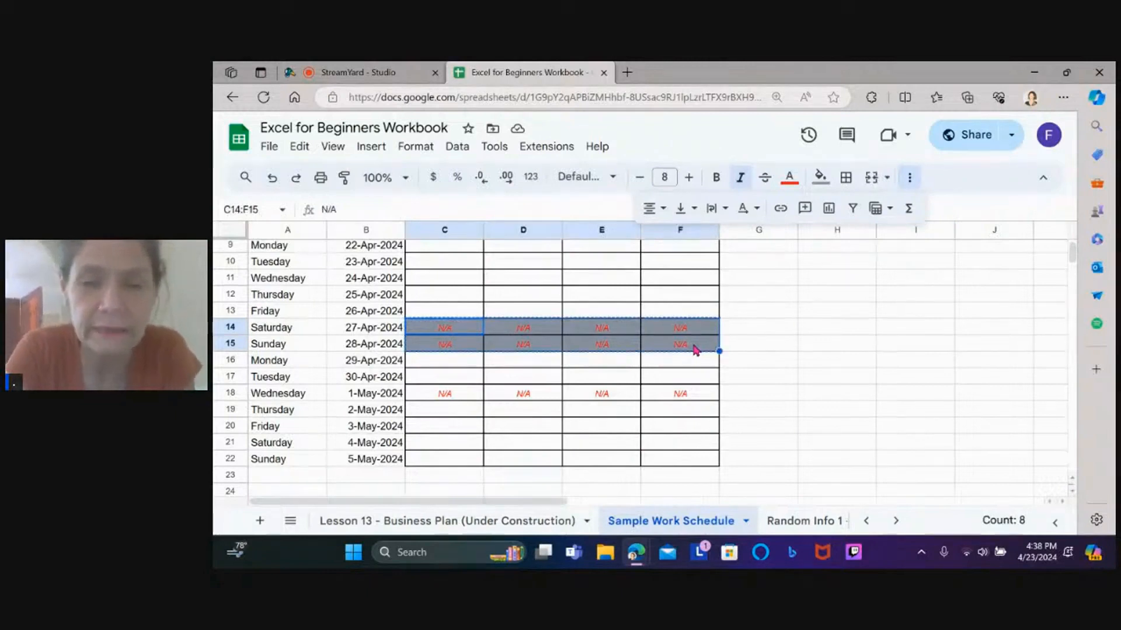
pyautogui.click(418, 446)
pyautogui.hotkey('ctrl', 'v')
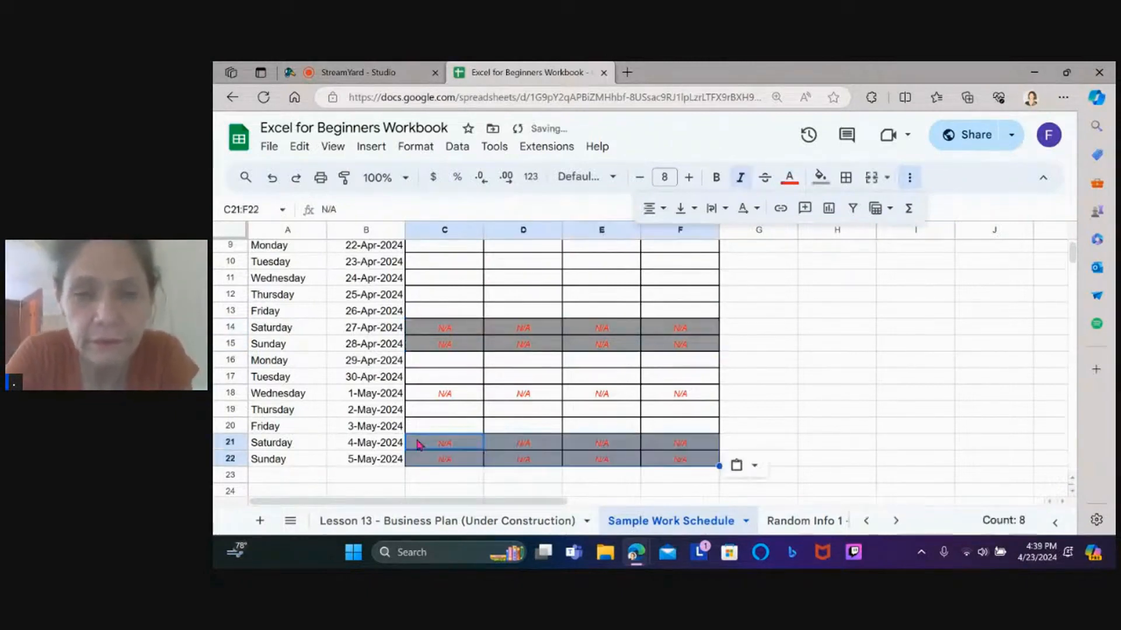
pyautogui.click(839, 410)
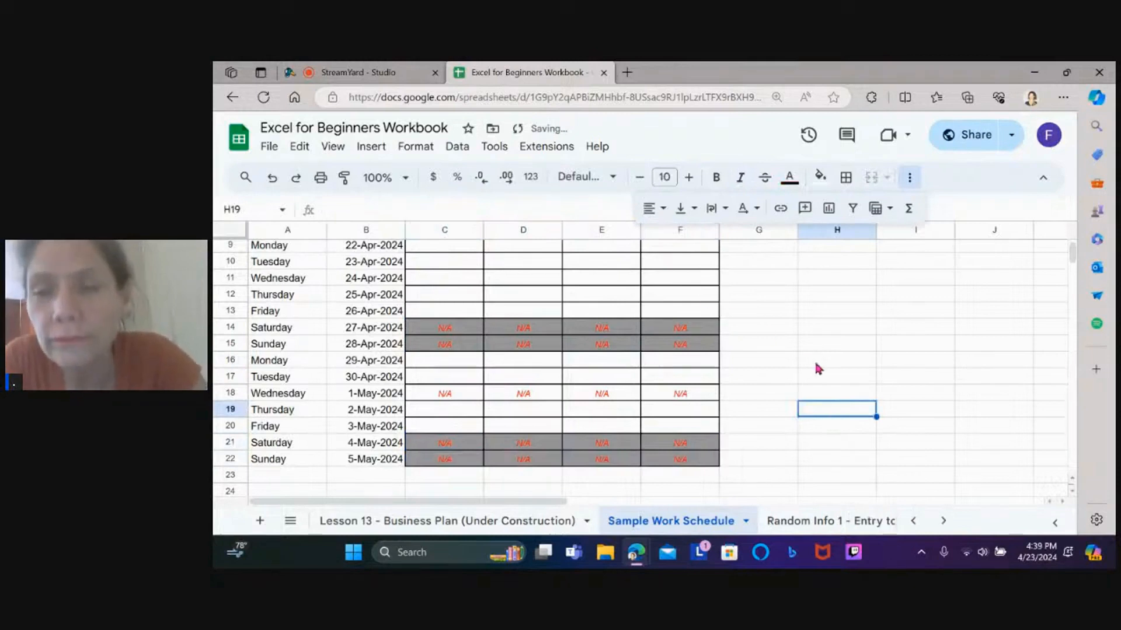
pyautogui.click(735, 379)
pyautogui.press('Up')
pyautogui.press('Up')
pyautogui.press('Up')
pyautogui.press('Up')
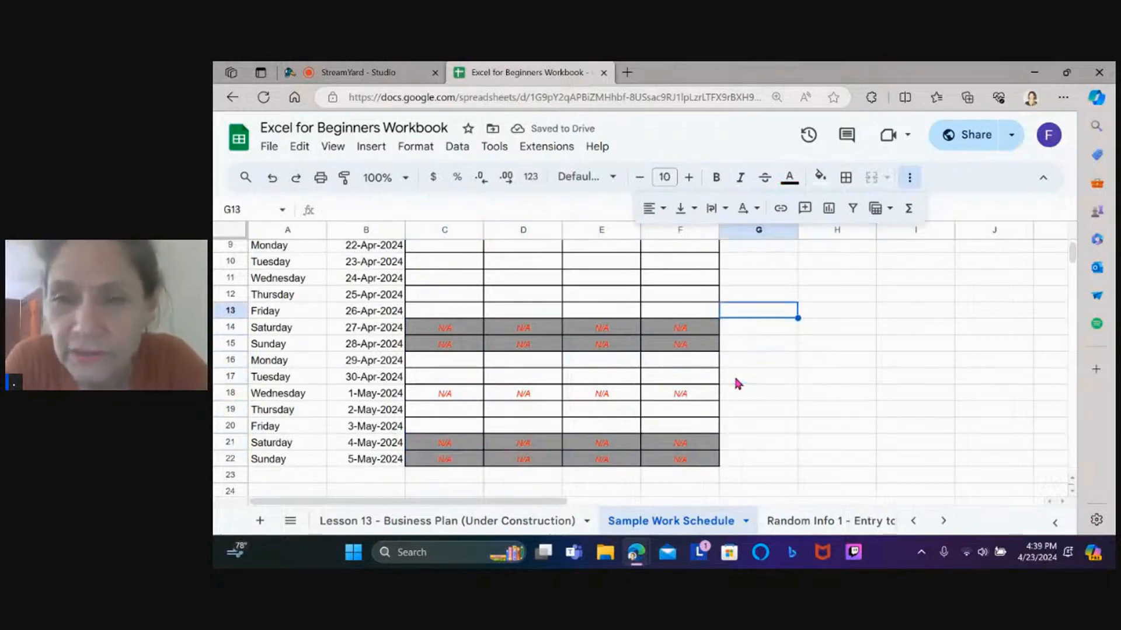
pyautogui.hotkey('ctrl', 'Up')
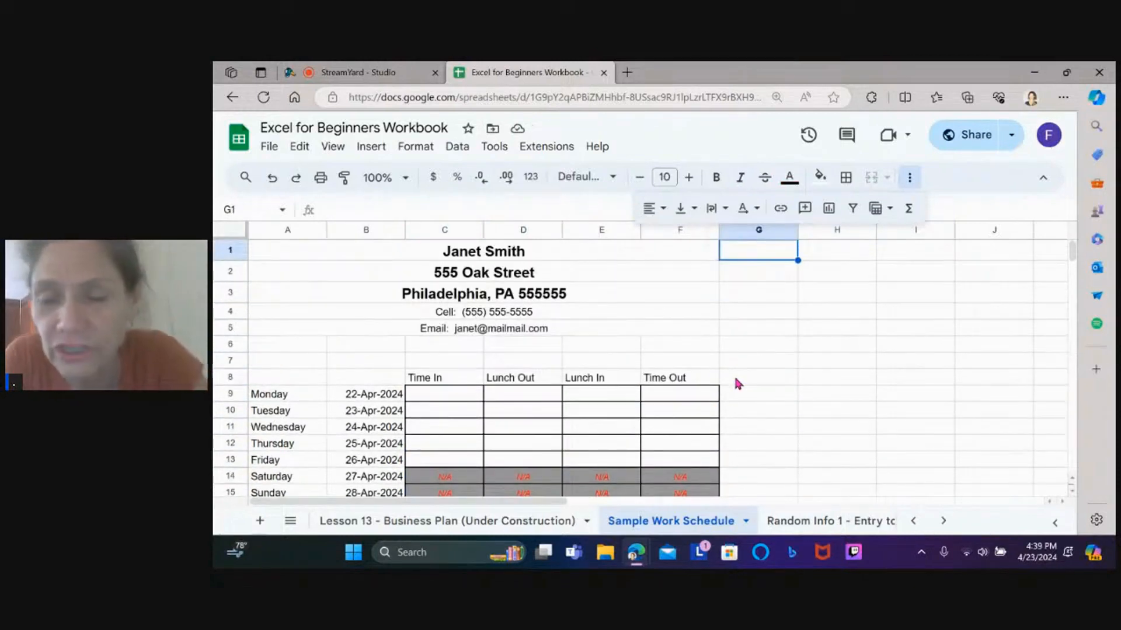
# Add the column heading 'Hours Worked' in G8
pyautogui.click(735, 379)
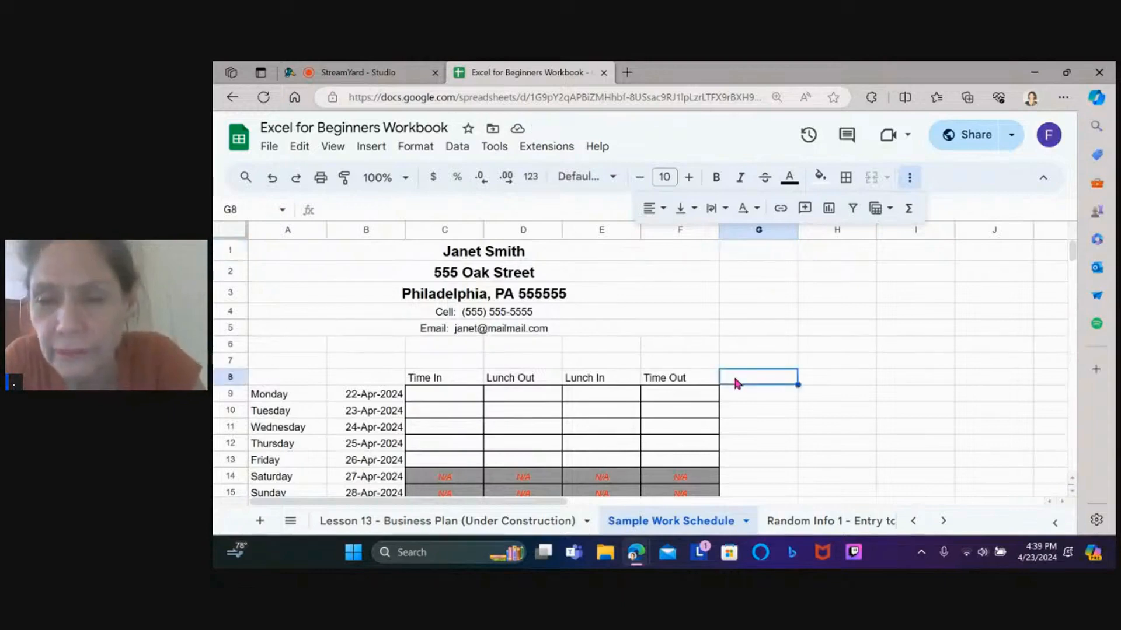
pyautogui.write('Hours Worked')
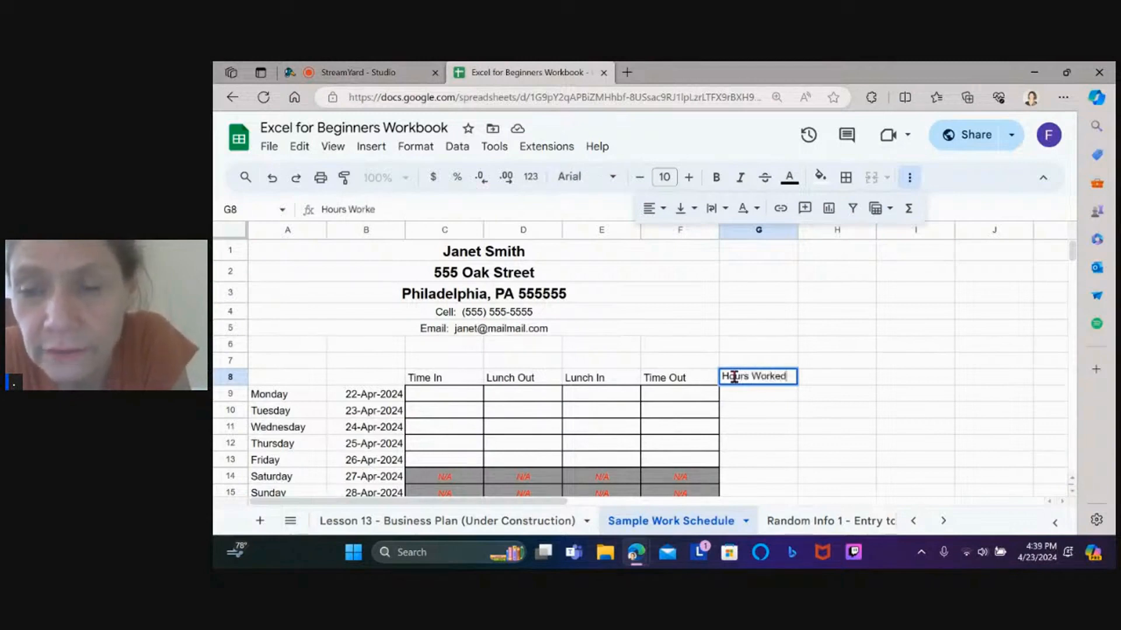
pyautogui.press('Return')
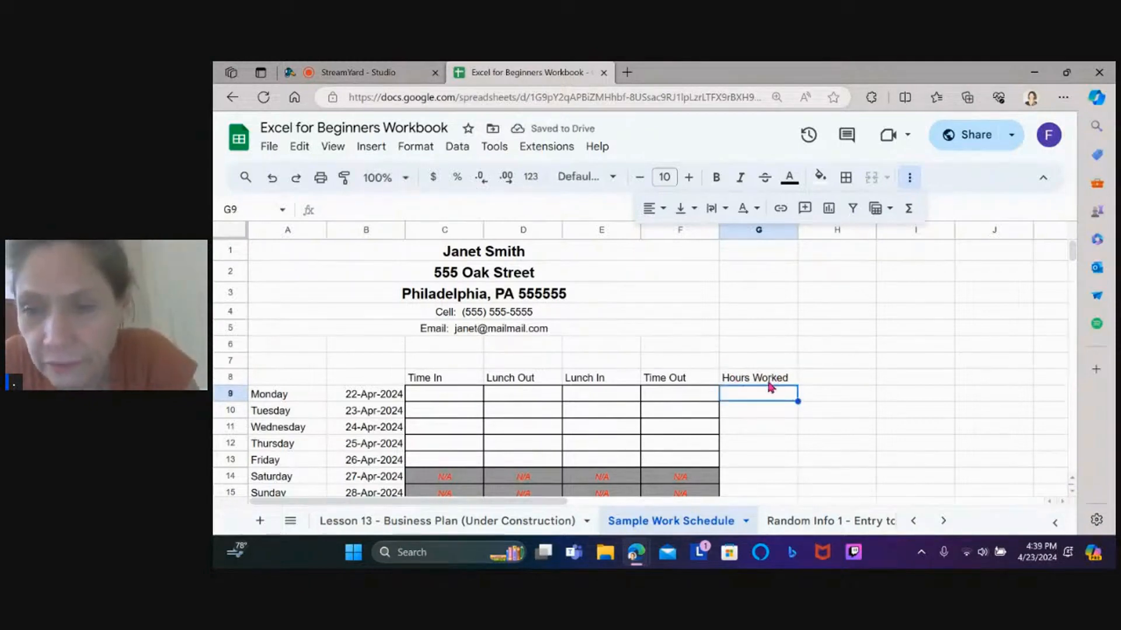
# Apply all borders to the Hours Worked cells down to G22
pyautogui.scroll(-3, 837, 362)
pyautogui.hscroll(1, 837, 362)
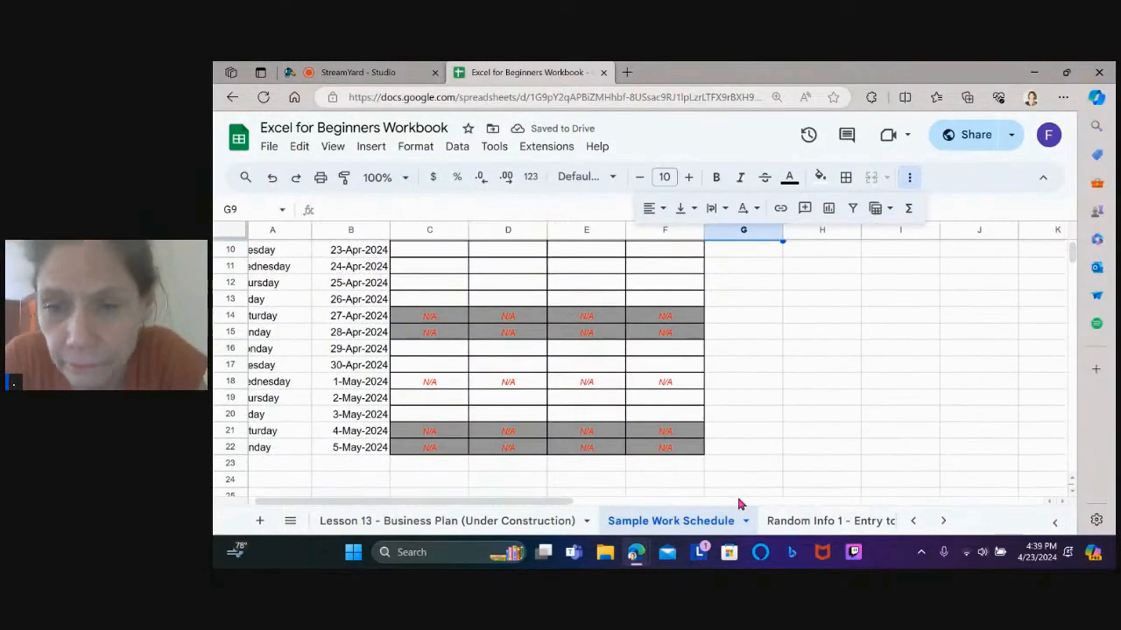
pyautogui.moveTo(736, 450); pyautogui.dragTo(724, 310)
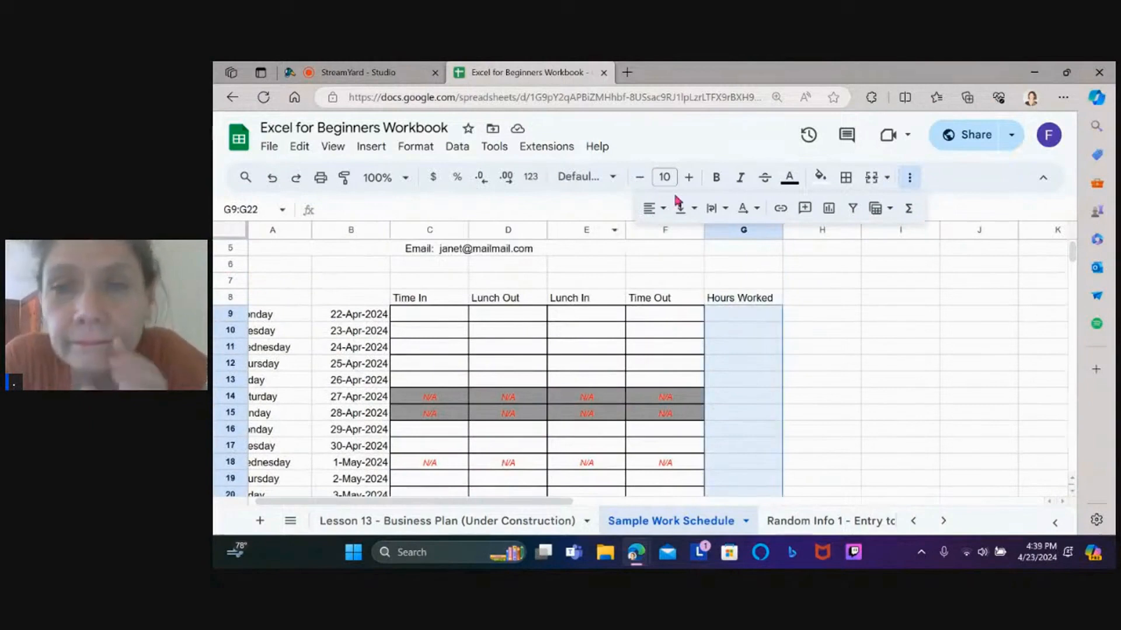
pyautogui.click(847, 178)
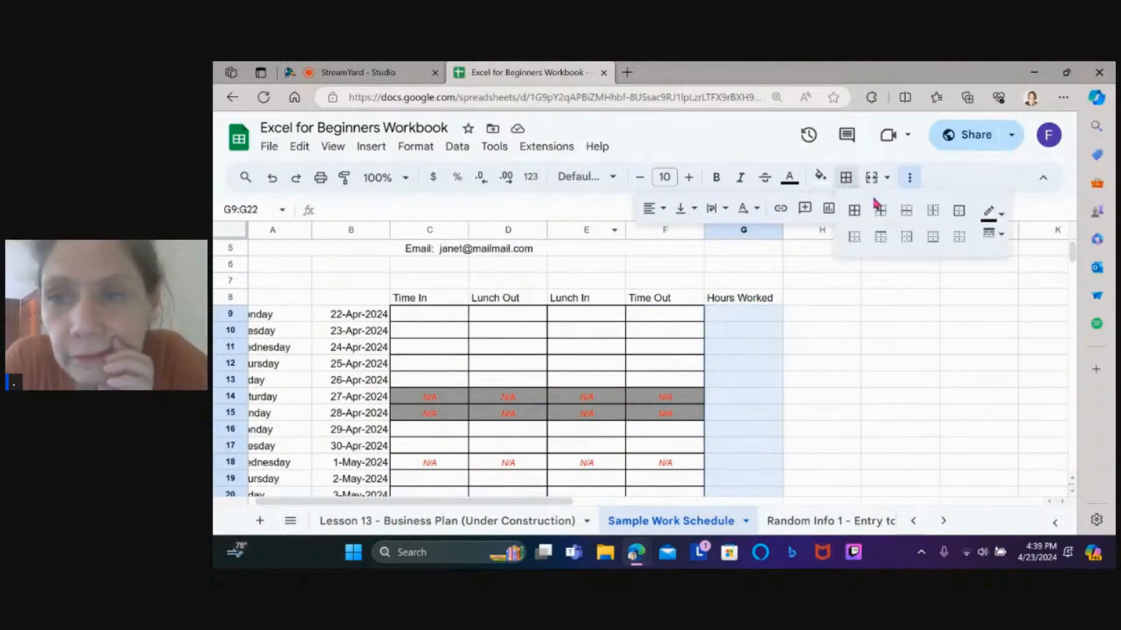
pyautogui.click(854, 211)
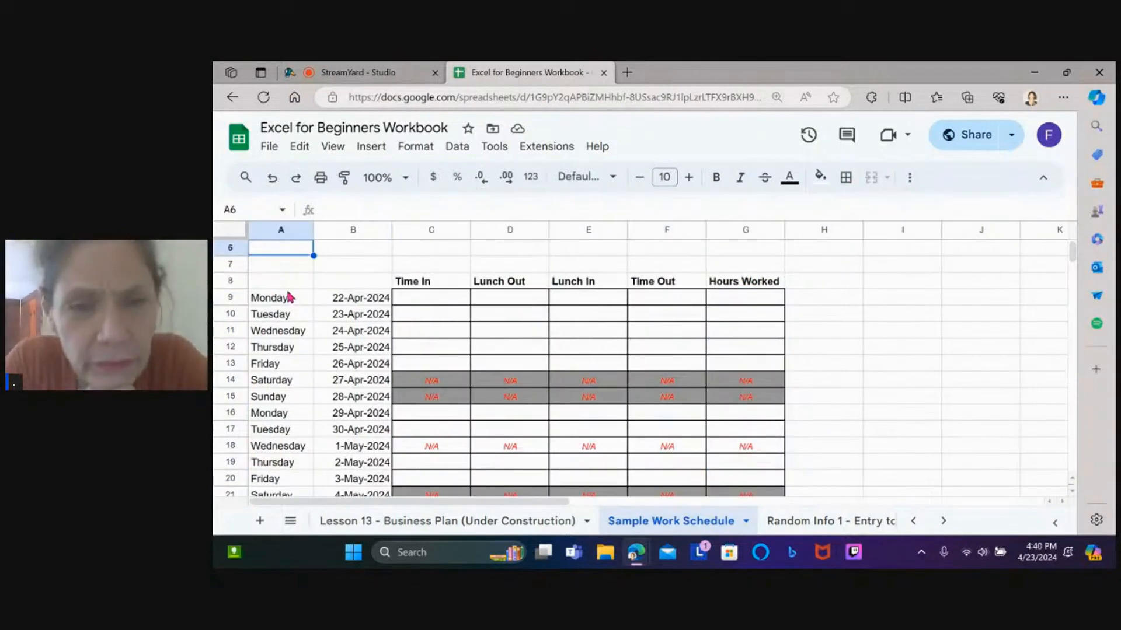
# Right-align the day names in A9:A22 with Format > Alignment > Right
pyautogui.click(289, 298)
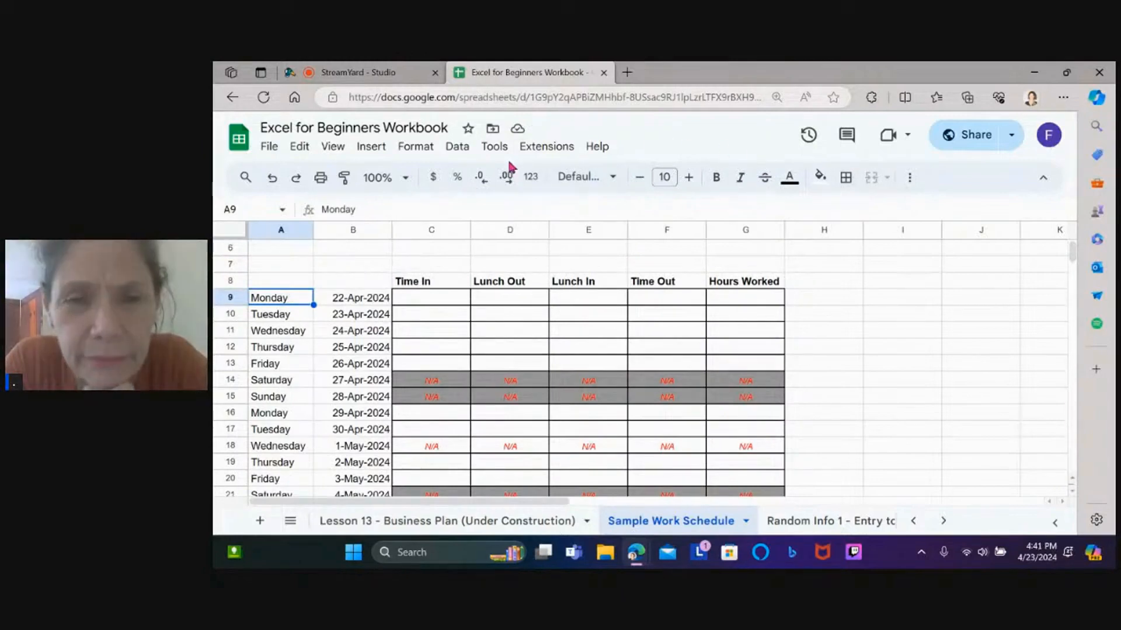
pyautogui.click(406, 156)
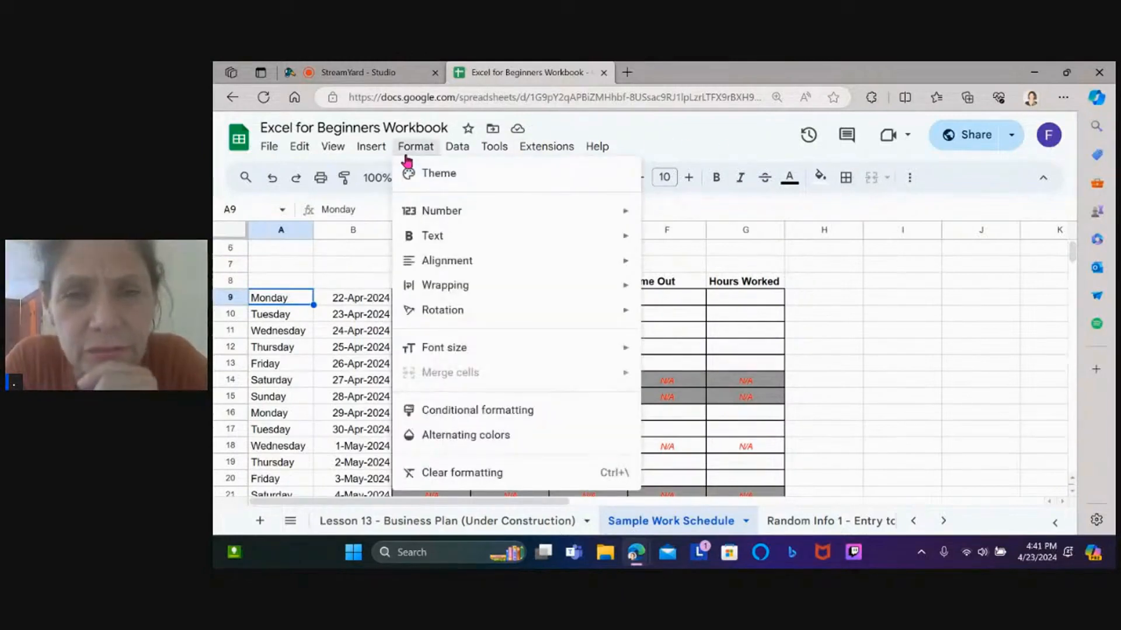
pyautogui.moveTo(470, 261)
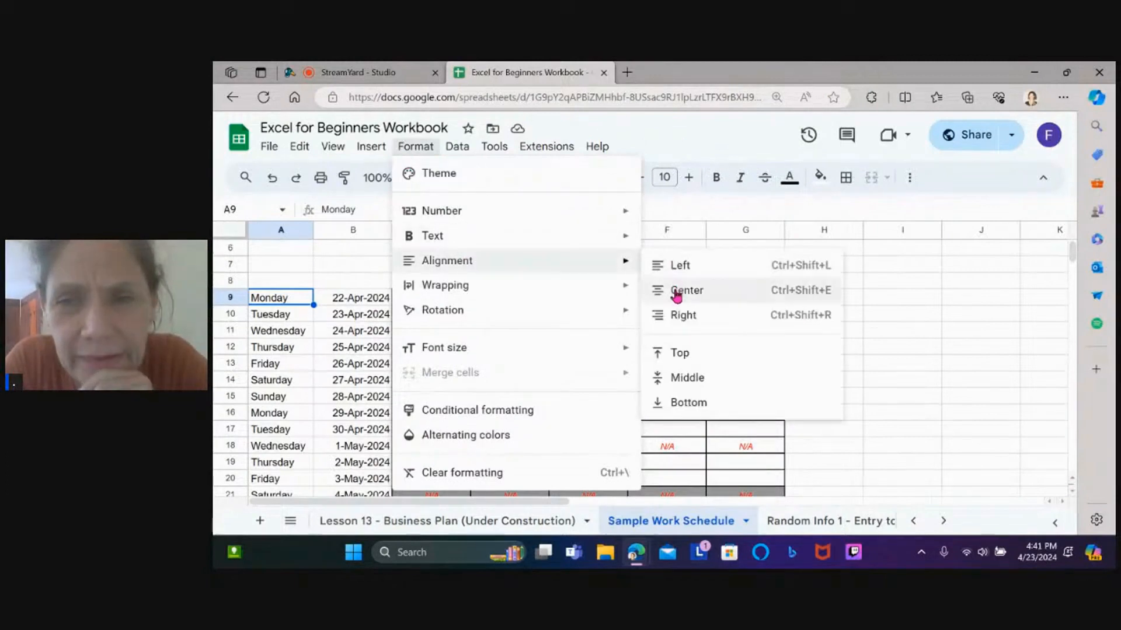
pyautogui.click(689, 320)
pyautogui.click(338, 388)
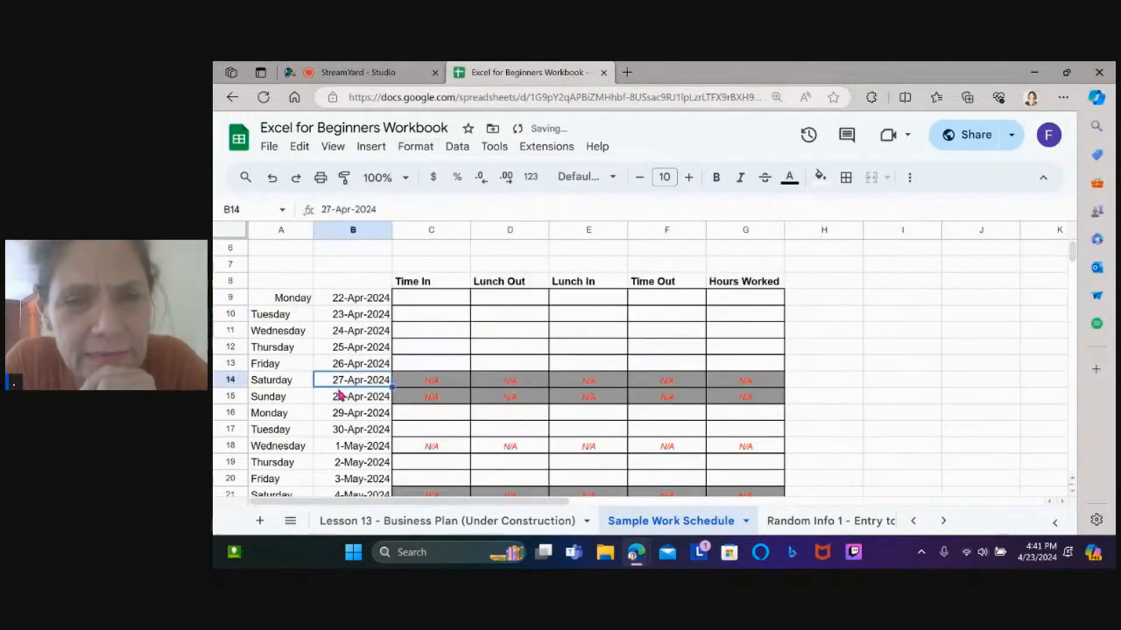
pyautogui.moveTo(297, 295); pyautogui.dragTo(282, 413)
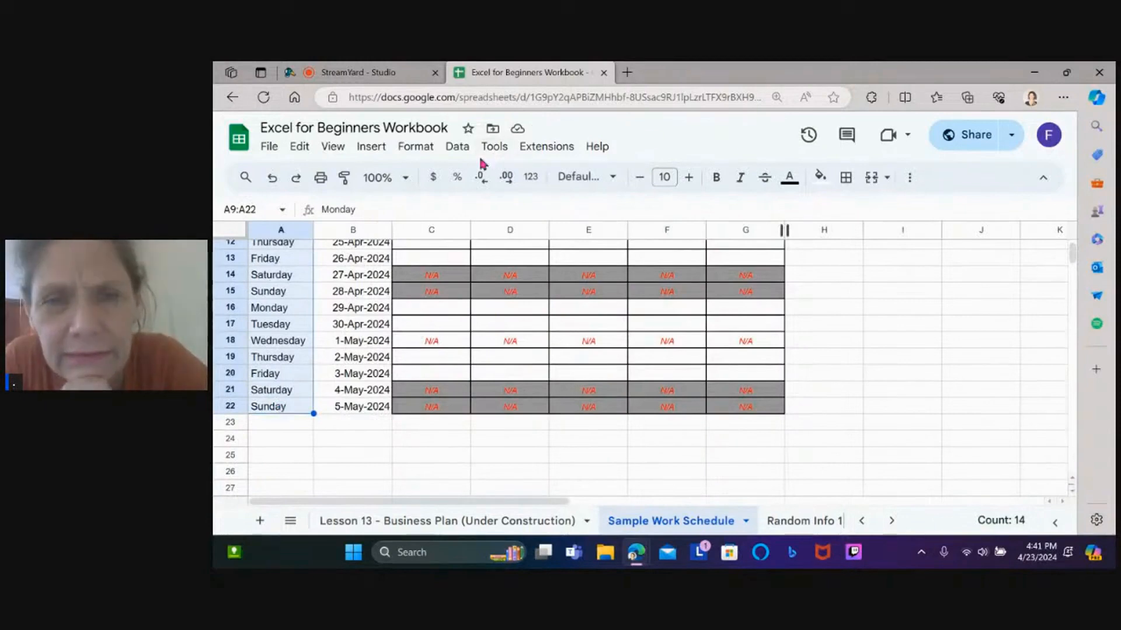
pyautogui.click(416, 148)
pyautogui.moveTo(455, 260)
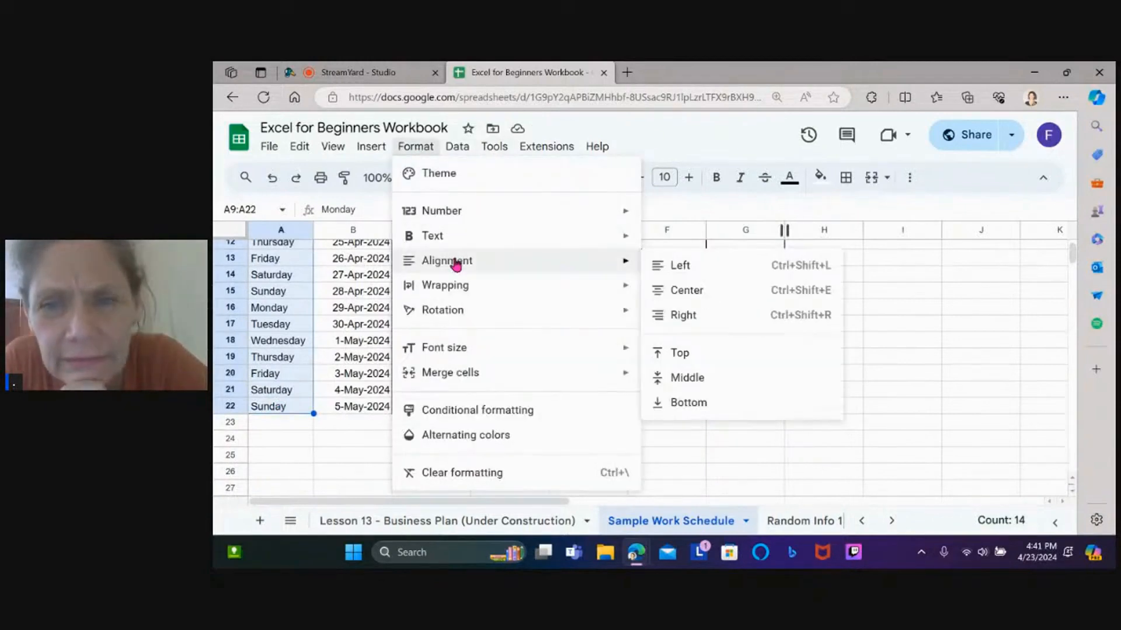
pyautogui.click(687, 320)
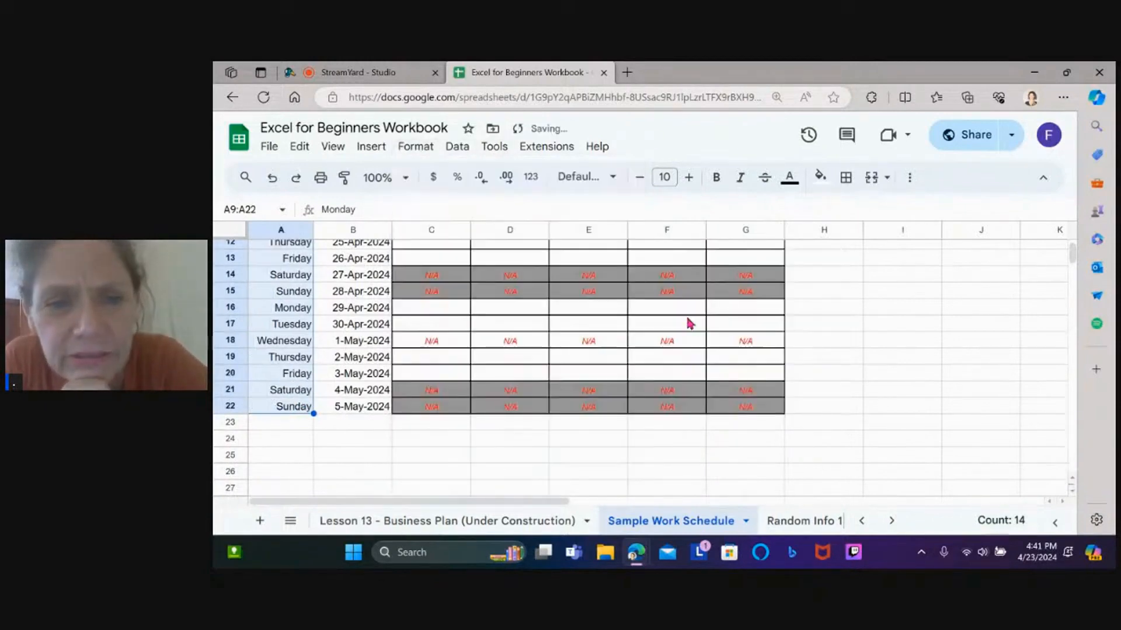
pyautogui.click(476, 489)
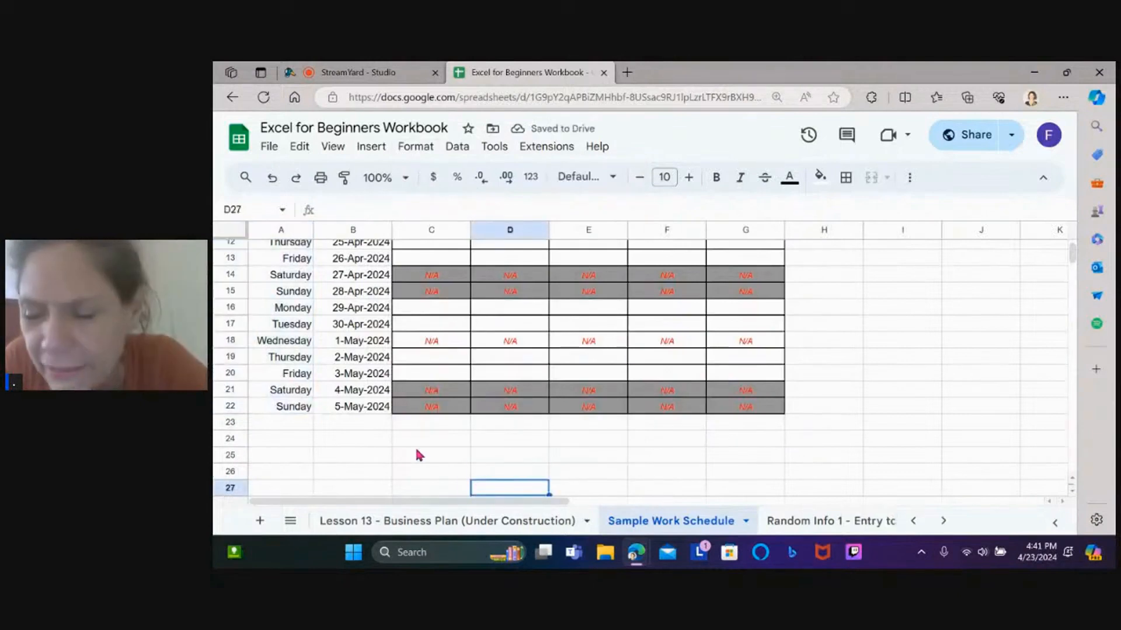
pyautogui.press('Up')
pyautogui.press('Up')
pyautogui.press('Up')
pyautogui.press('Up')
pyautogui.press('Up')
pyautogui.press('Up')
pyautogui.press('Up')
pyautogui.press('Up')
pyautogui.press('Up')
pyautogui.press('Up')
pyautogui.press('Up')
pyautogui.press('Up')
pyautogui.press('Up')
pyautogui.press('Up')
pyautogui.press('Up')
pyautogui.press('Up')
pyautogui.press('Up')
pyautogui.press('Up')
pyautogui.press('Up')
pyautogui.press('Up')
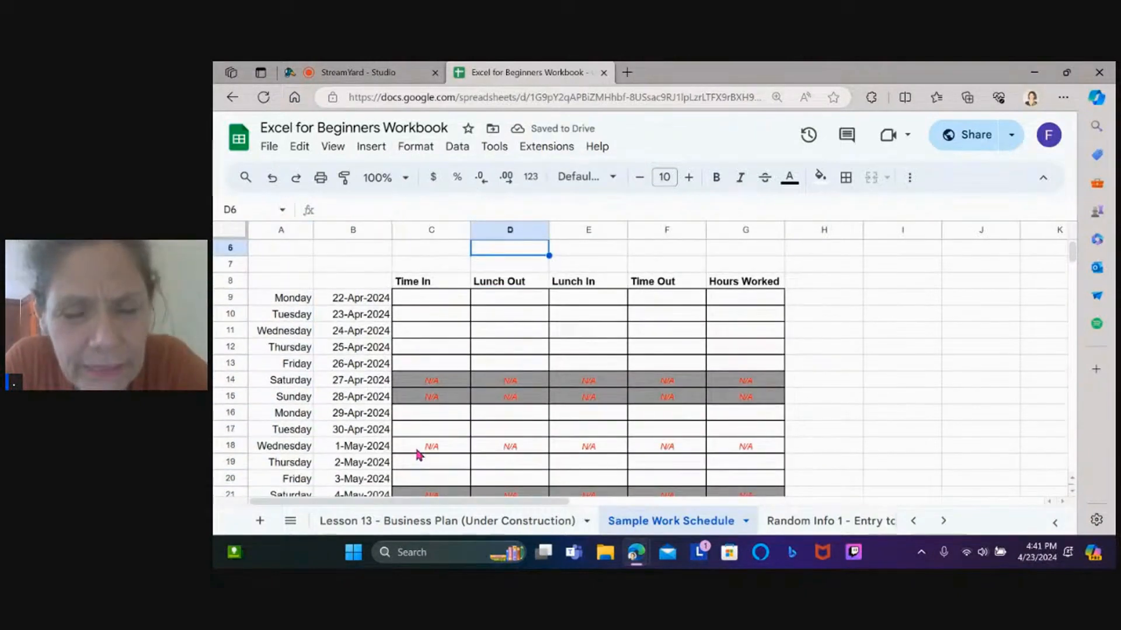
# Enter Monday's 9:00 AM Time In and 12:30 PM Lunch Out, then fill times to F9
pyautogui.click(429, 300)
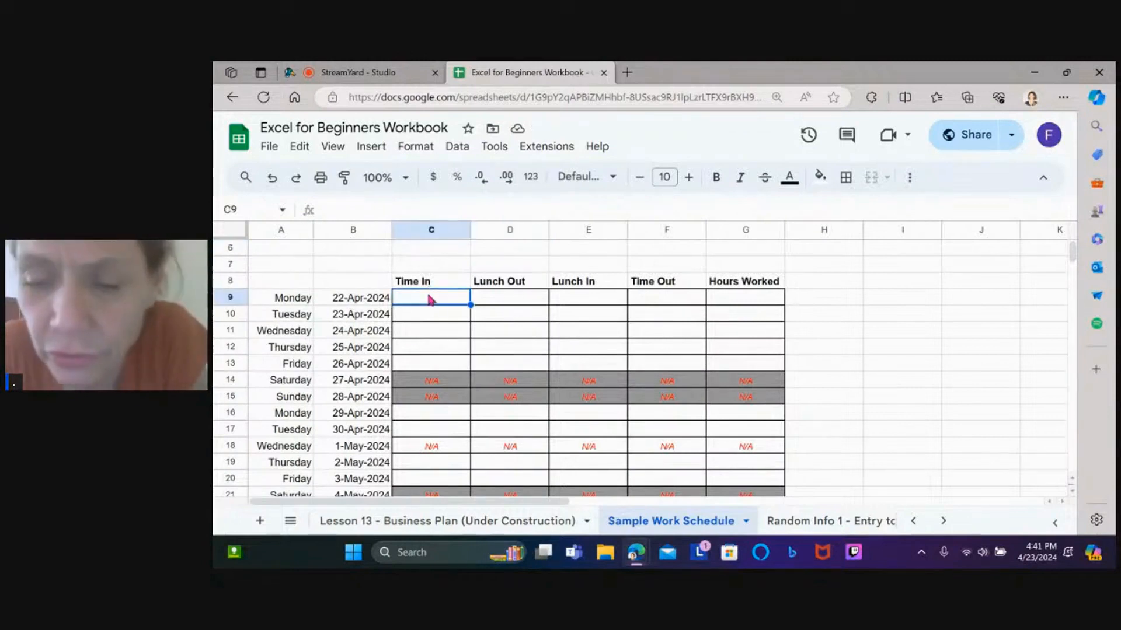
pyautogui.write('9:00 AM')
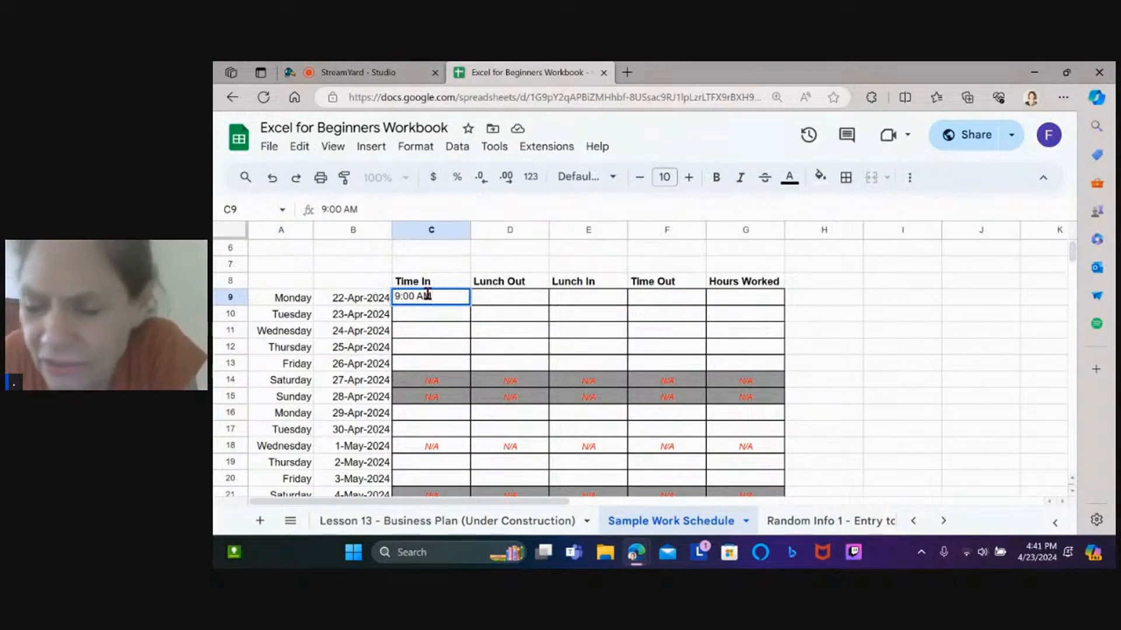
pyautogui.press('Tab')
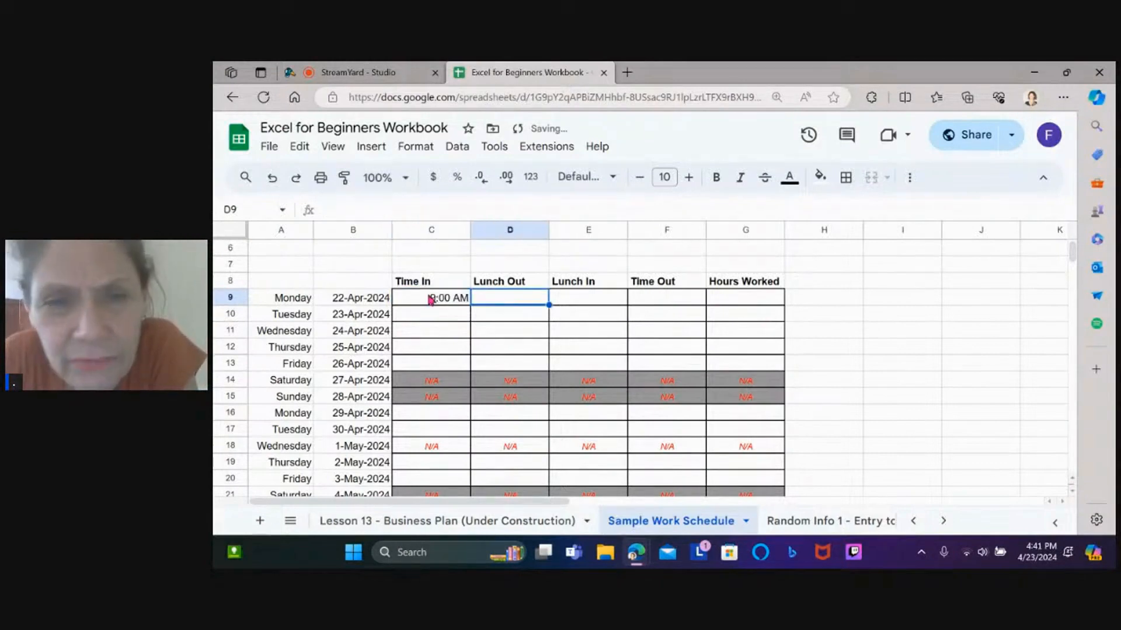
pyautogui.write('12:30:00 PM')
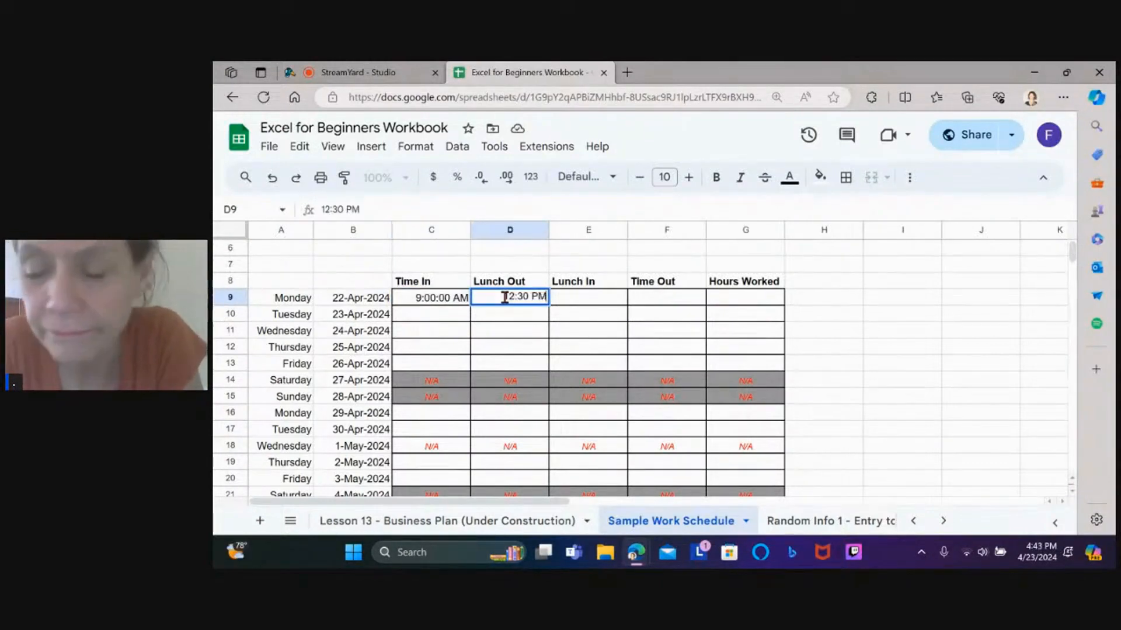
pyautogui.press('Return')
pyautogui.click(532, 300)
pyautogui.click(516, 336)
pyautogui.click(507, 303)
pyautogui.click(450, 306)
pyautogui.moveTo(470, 306); pyautogui.dragTo(703, 311)
# Set Lunch Out to 12:30 PM and Lunch In to 13:00 so it reads 1:00:00 PM
pyautogui.click(523, 300)
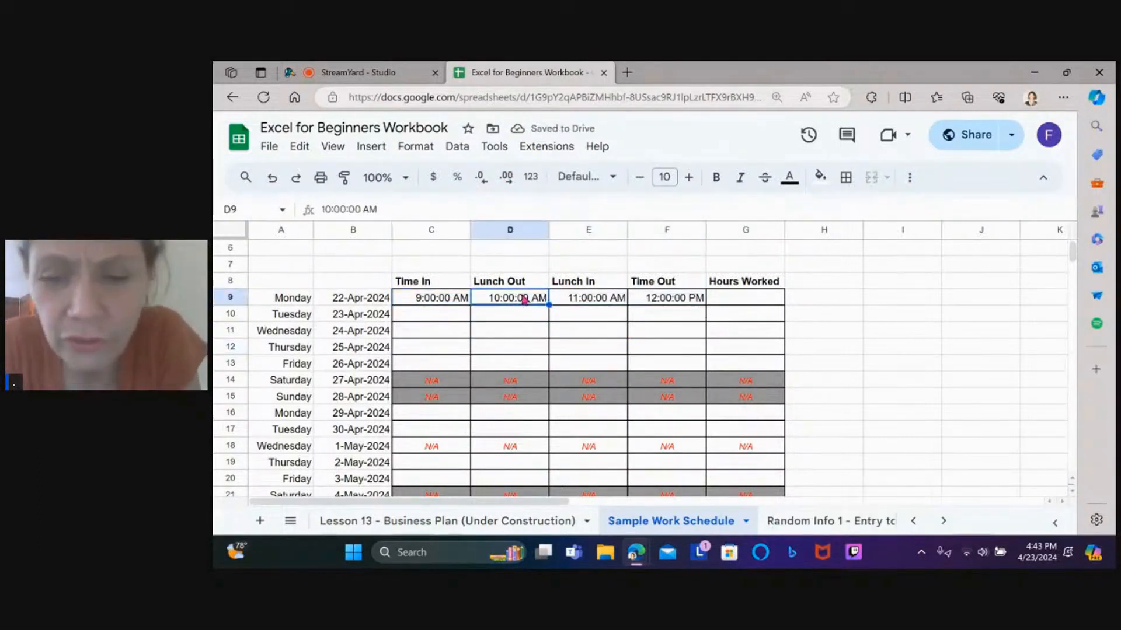
pyautogui.write('12:30')
pyautogui.press('Tab')
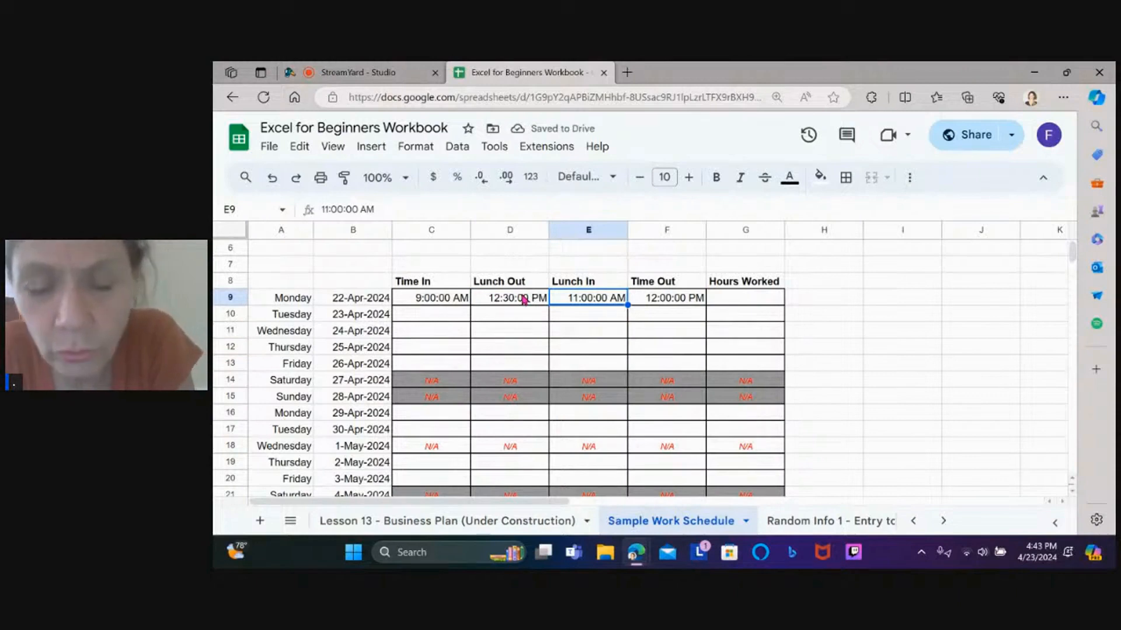
pyautogui.write('1:00')
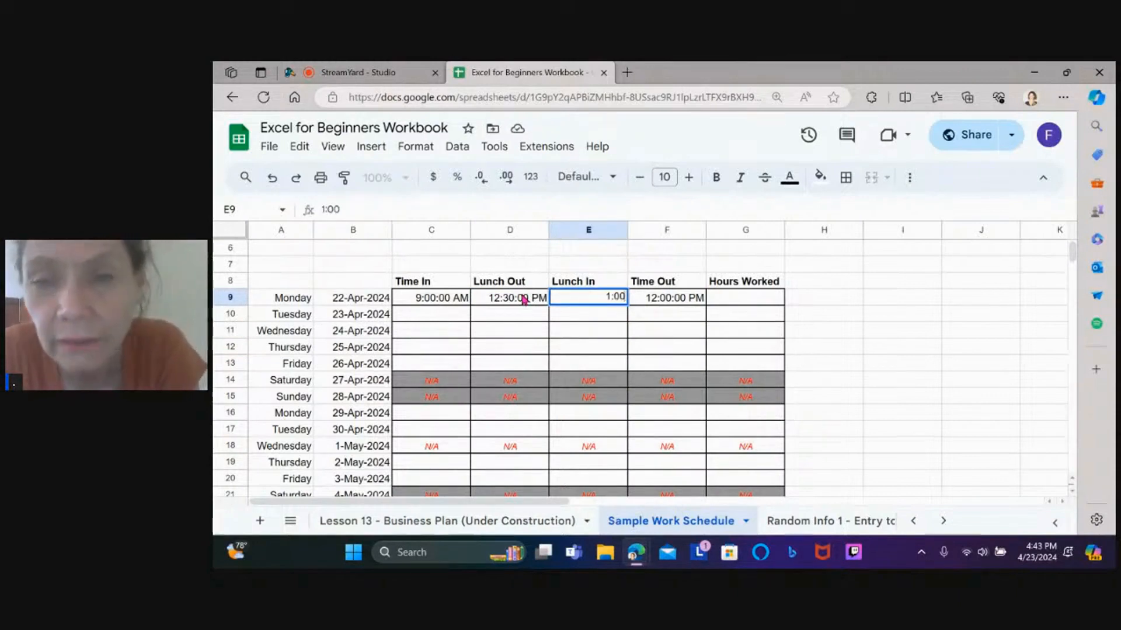
pyautogui.press('Return')
pyautogui.click(608, 297)
pyautogui.write('1')
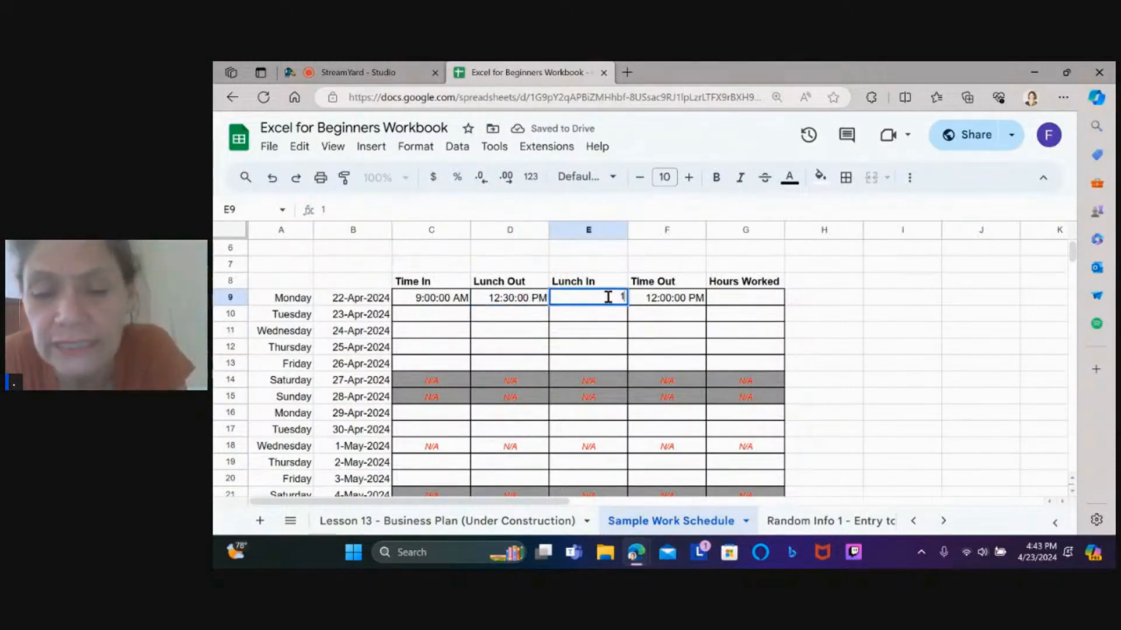
pyautogui.write('3')
pyautogui.write(':0')
pyautogui.press('Return')
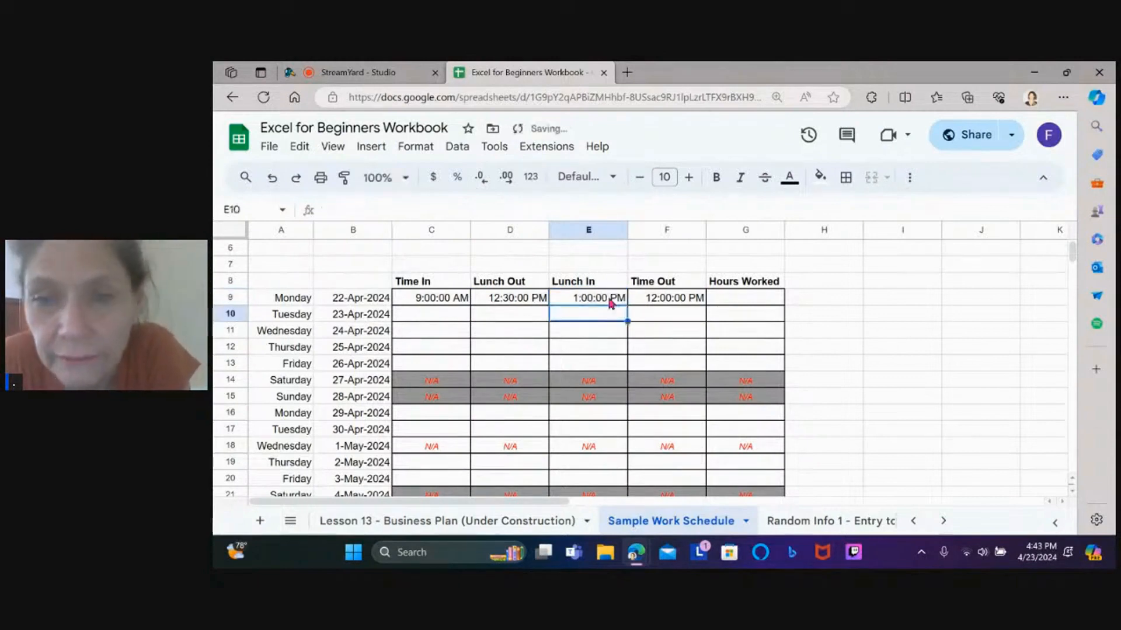
# Replace Monday's Time Out in F9 with 17:30 so it reads 5:30:00 PM
pyautogui.click(646, 302)
pyautogui.press('Delete')
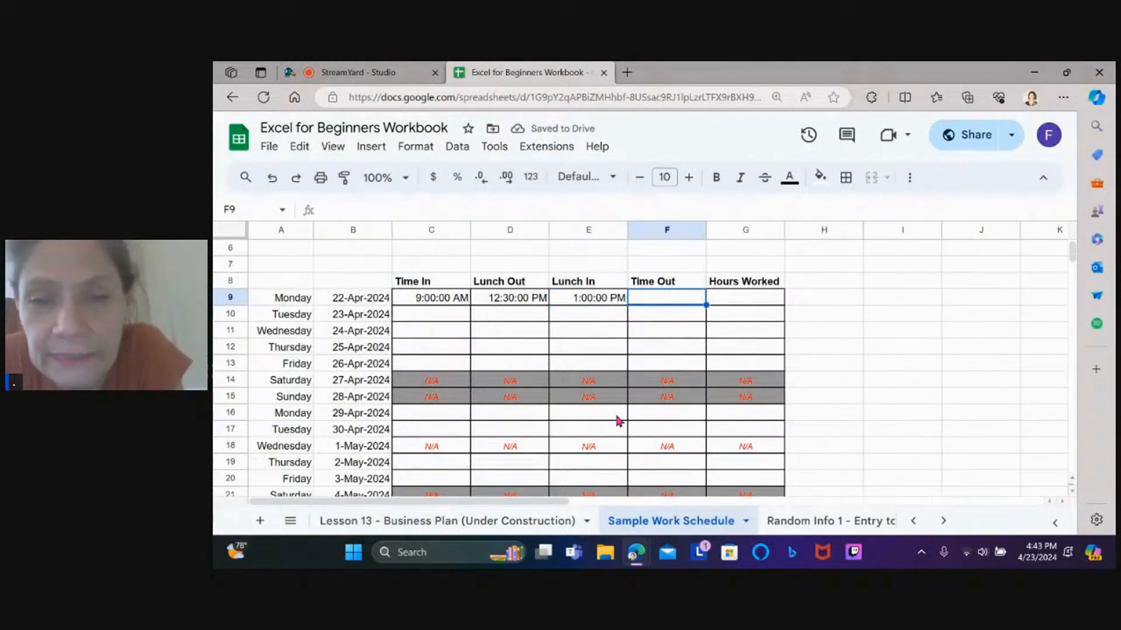
pyautogui.write('5:30')
pyautogui.press('Return')
pyautogui.click(671, 298)
pyautogui.click(388, 203)
pyautogui.press('BackSpace')
pyautogui.press('BackSpace')
pyautogui.press('BackSpace')
pyautogui.press('BackSpace')
pyautogui.press('BackSpace')
pyautogui.press('BackSpace')
pyautogui.press('BackSpace')
pyautogui.press('BackSpace')
pyautogui.press('BackSpace')
pyautogui.press('BackSpace')
pyautogui.write('17')
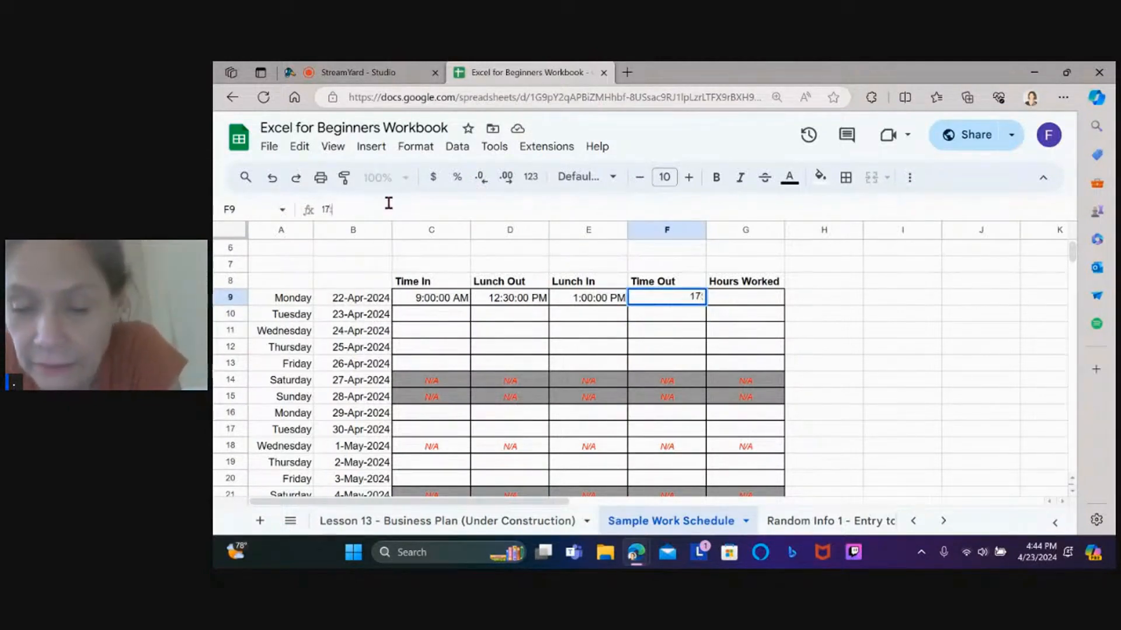
pyautogui.write(':30')
pyautogui.press('Return')
pyautogui.click(730, 299)
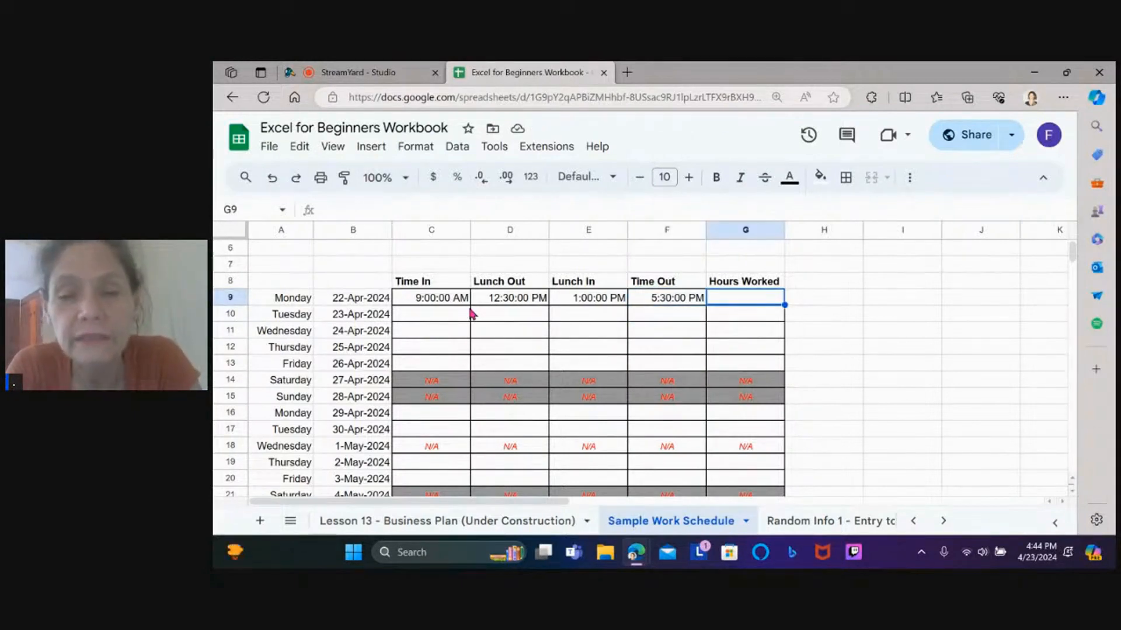
# Enter scratch values 3.5 and 4.5 in I9 and I10
pyautogui.click(920, 299)
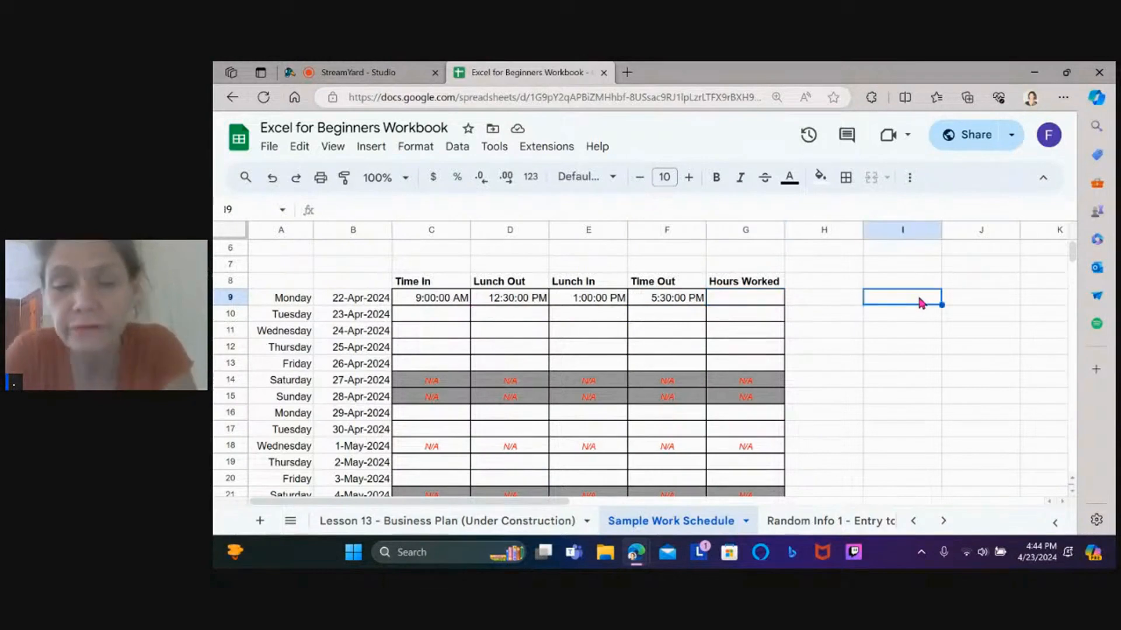
pyautogui.write('3.5')
pyautogui.press('Return')
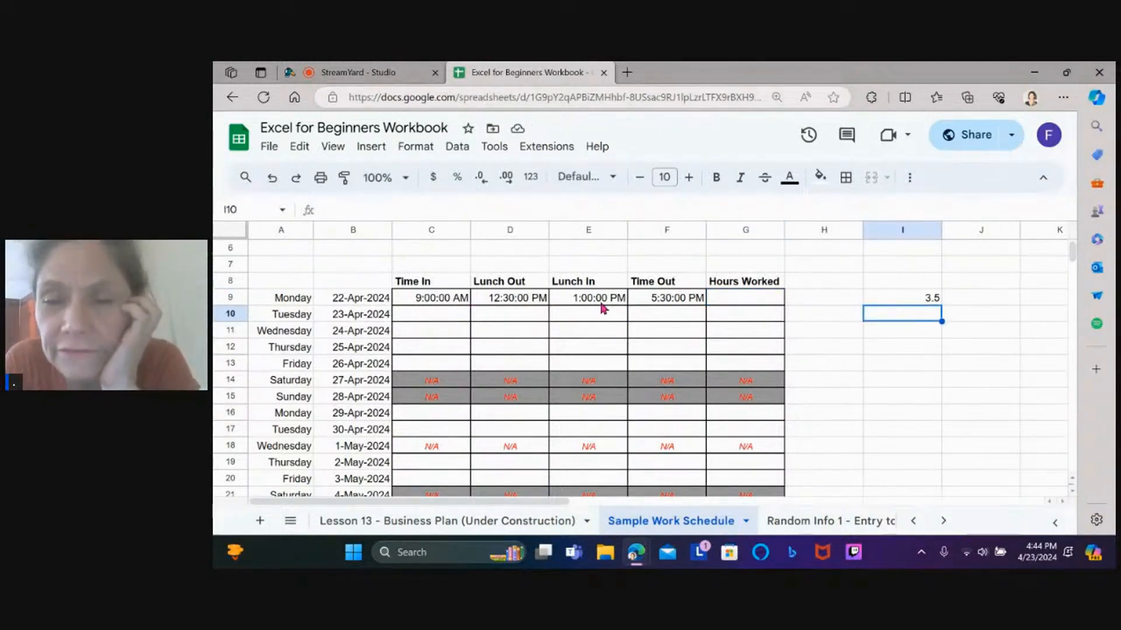
pyautogui.write('4.5')
pyautogui.press('Return')
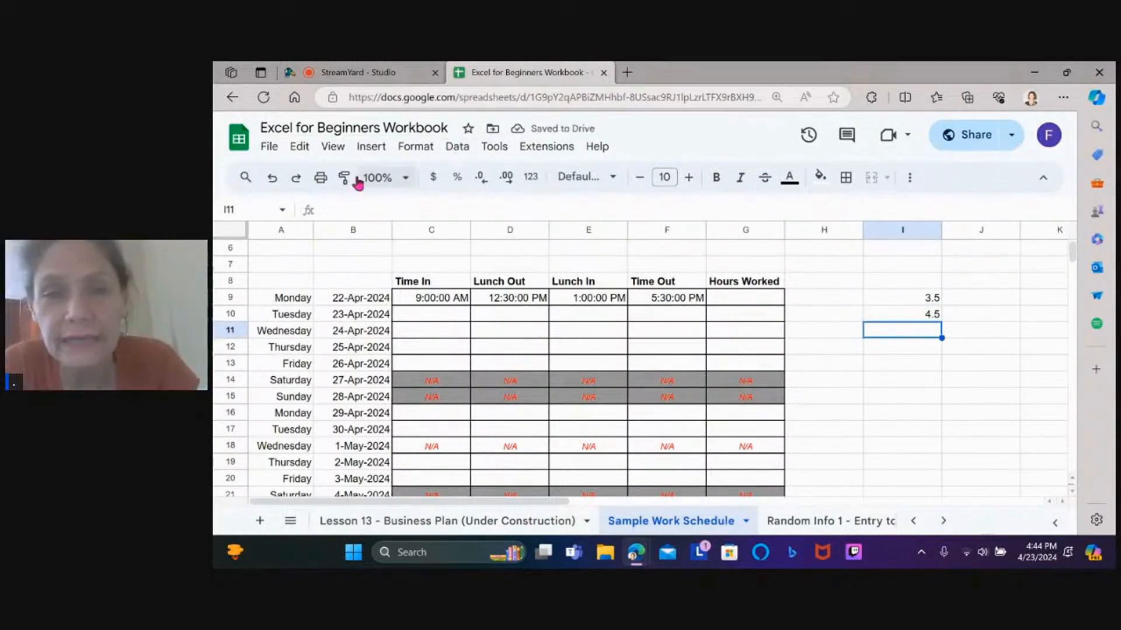
# Sum I9:I10 in I11 so it shows 8
pyautogui.click(910, 178)
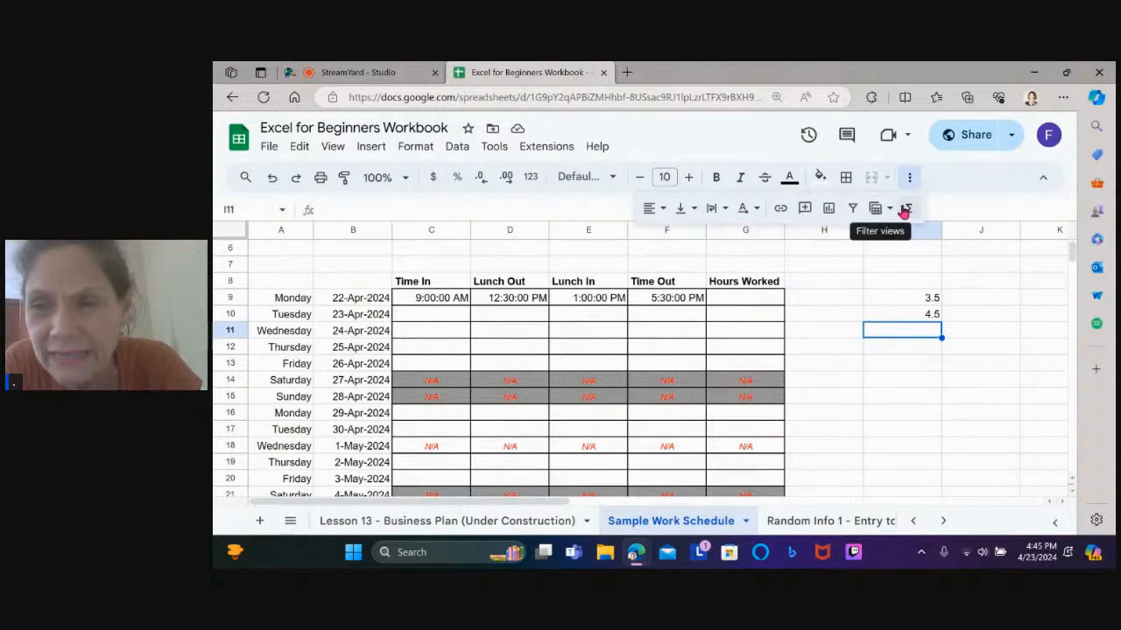
pyautogui.click(908, 208)
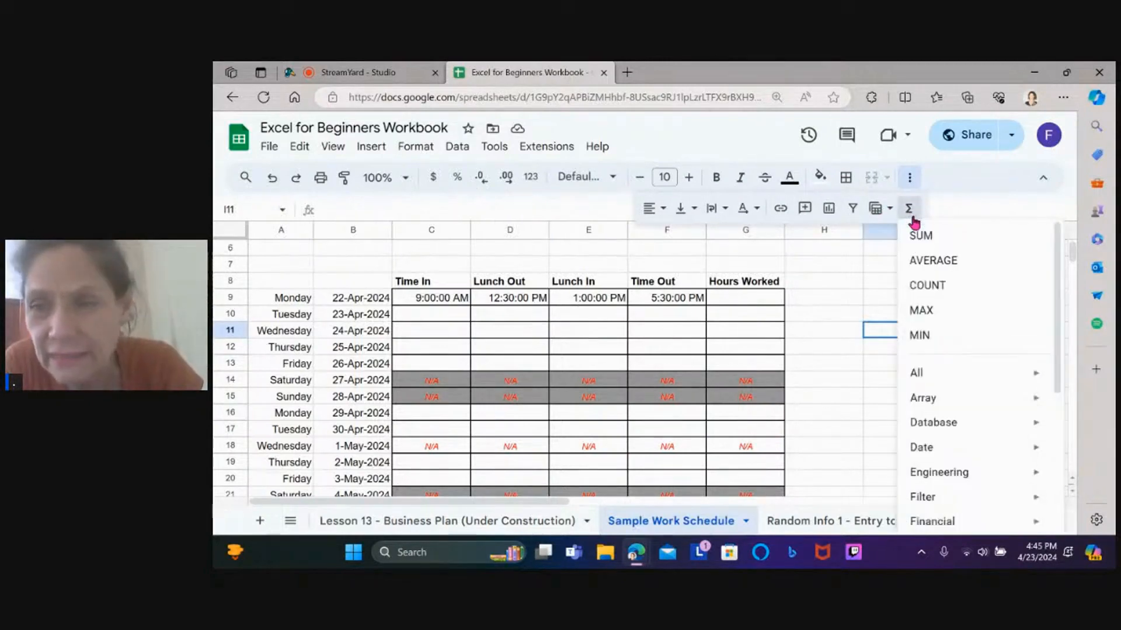
pyautogui.click(922, 233)
pyautogui.click(928, 297)
pyautogui.moveTo(928, 298); pyautogui.dragTo(929, 314)
pyautogui.press('Return')
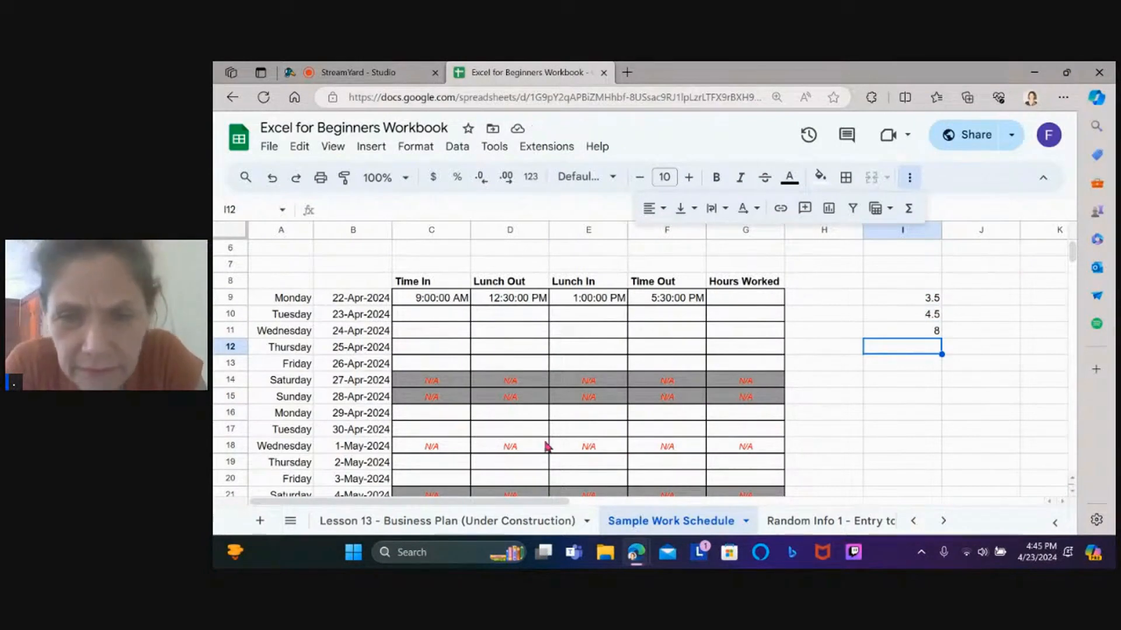
pyautogui.click(739, 300)
# Enter 8 in Monday's Hours Worked cell G9 and center it
pyautogui.write('8')
pyautogui.press('Return')
pyautogui.click(737, 300)
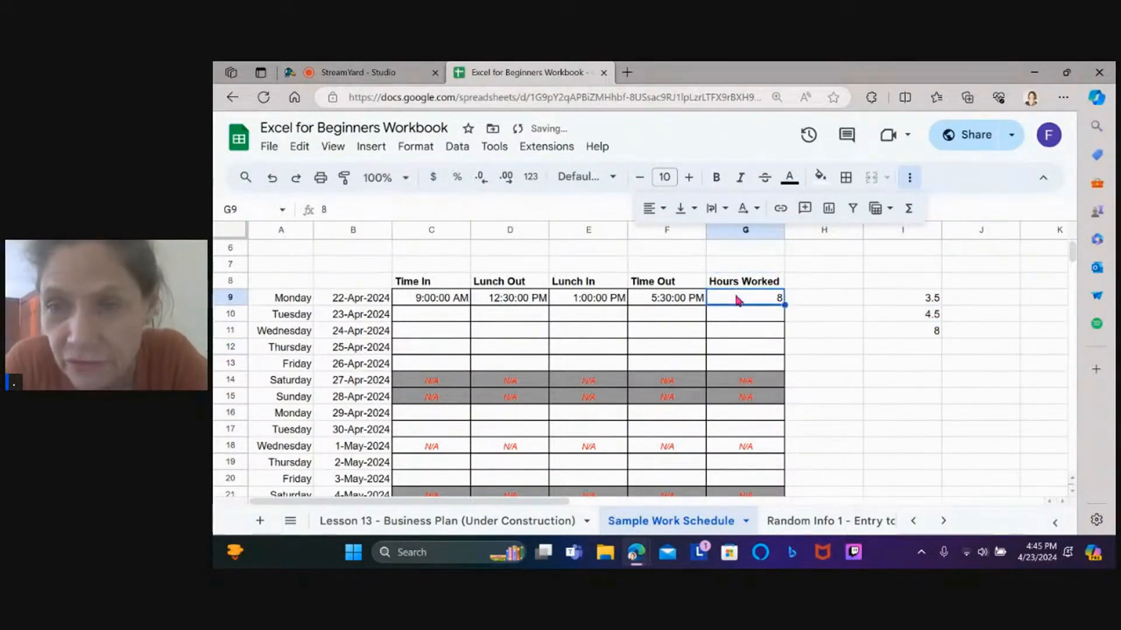
pyautogui.click(652, 209)
pyautogui.click(676, 238)
pyautogui.press('Down')
pyautogui.press('Down')
pyautogui.press('Down')
pyautogui.press('Down')
pyautogui.press('Down')
pyautogui.press('Down')
pyautogui.press('Down')
pyautogui.press('Down')
pyautogui.press('Down')
pyautogui.press('Down')
pyautogui.press('Down')
pyautogui.press('Down')
pyautogui.press('Down')
pyautogui.press('Down')
pyautogui.press('Down')
pyautogui.press('Down')
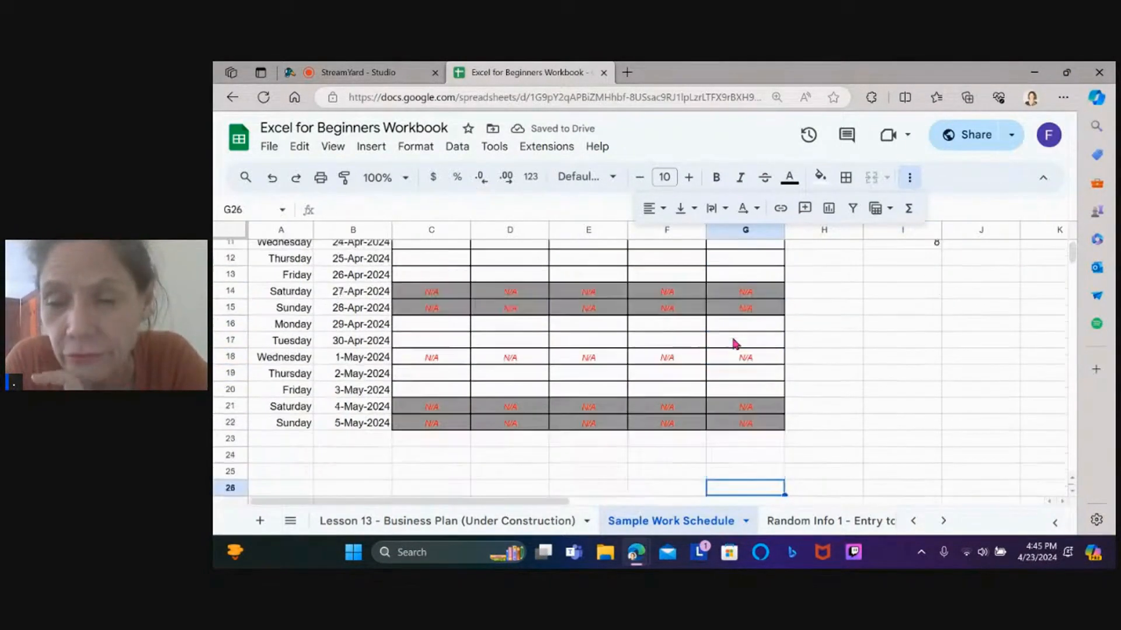
pyautogui.press('Up')
pyautogui.press('Up')
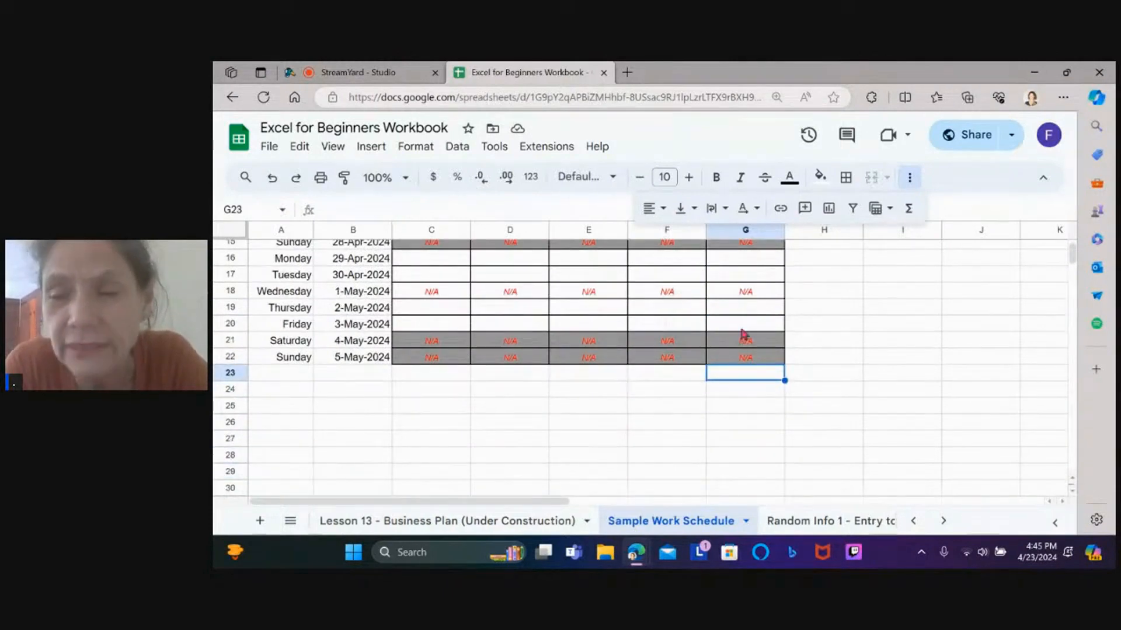
# Add a centered =SUM(G9:G22) total in G23
pyautogui.click(908, 209)
pyautogui.click(919, 233)
pyautogui.moveTo(774, 355); pyautogui.dragTo(745, 393)
pyautogui.press('Return')
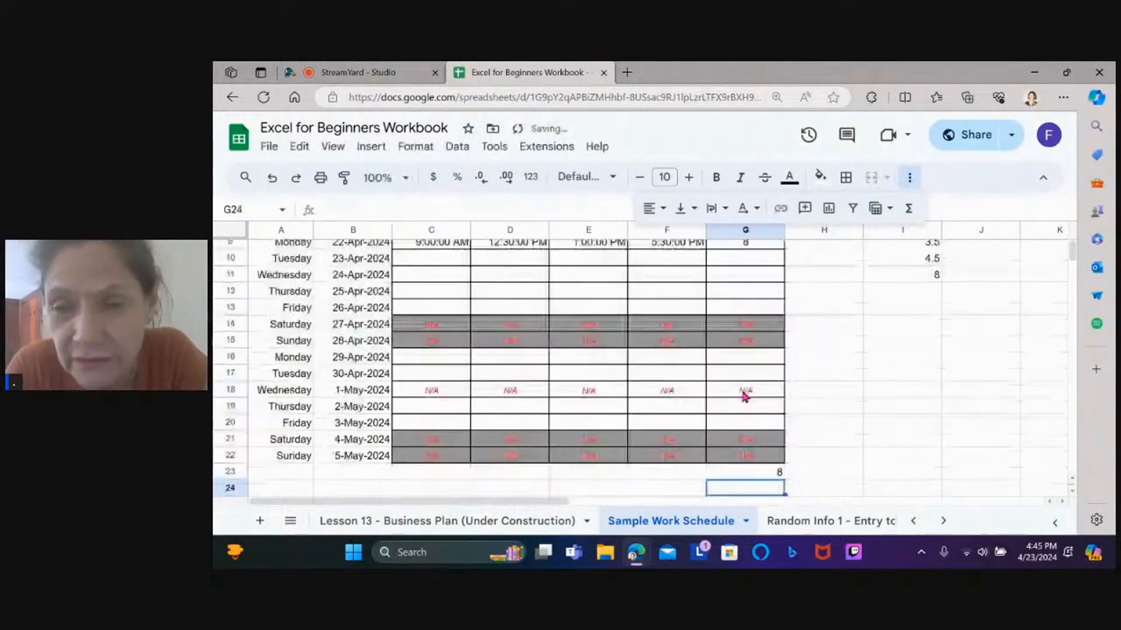
pyautogui.click(763, 470)
pyautogui.click(668, 209)
pyautogui.click(678, 236)
# Test the total by entering 8, 7, 3 and 4 in G10:G13
pyautogui.click(752, 261)
pyautogui.click(730, 474)
pyautogui.click(752, 260)
pyautogui.write('8')
pyautogui.press('Return')
pyautogui.write('7')
pyautogui.press('Return')
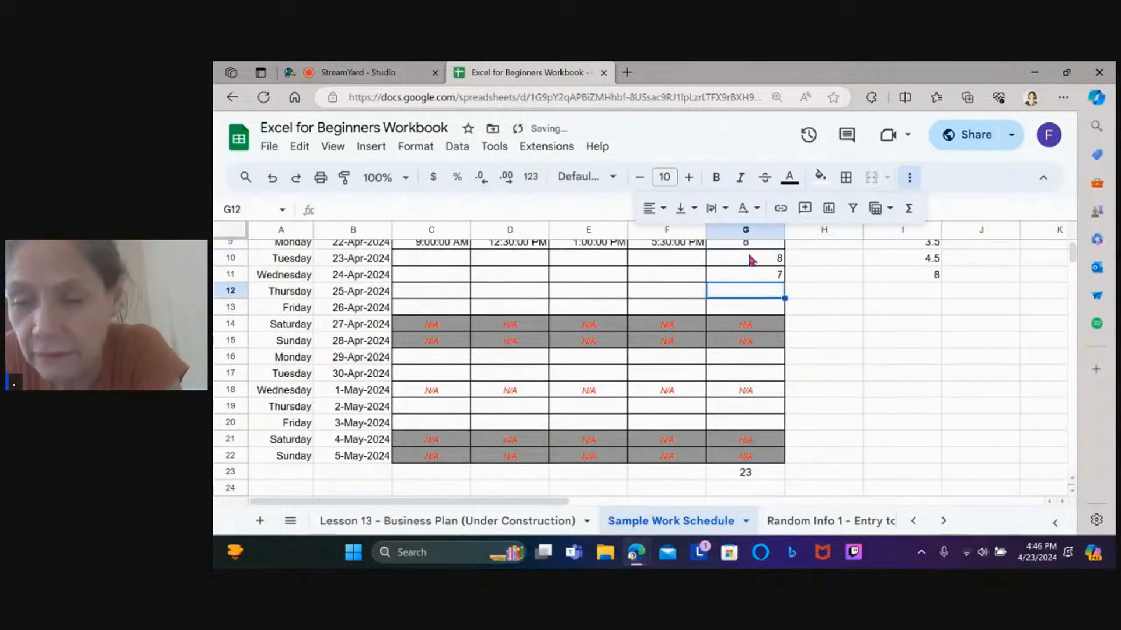
pyautogui.write('3')
pyautogui.press('Return')
pyautogui.write('4')
pyautogui.press('Return')
# Delete the test hours in G10:G13 and the scratch numbers in column I
pyautogui.click(756, 264)
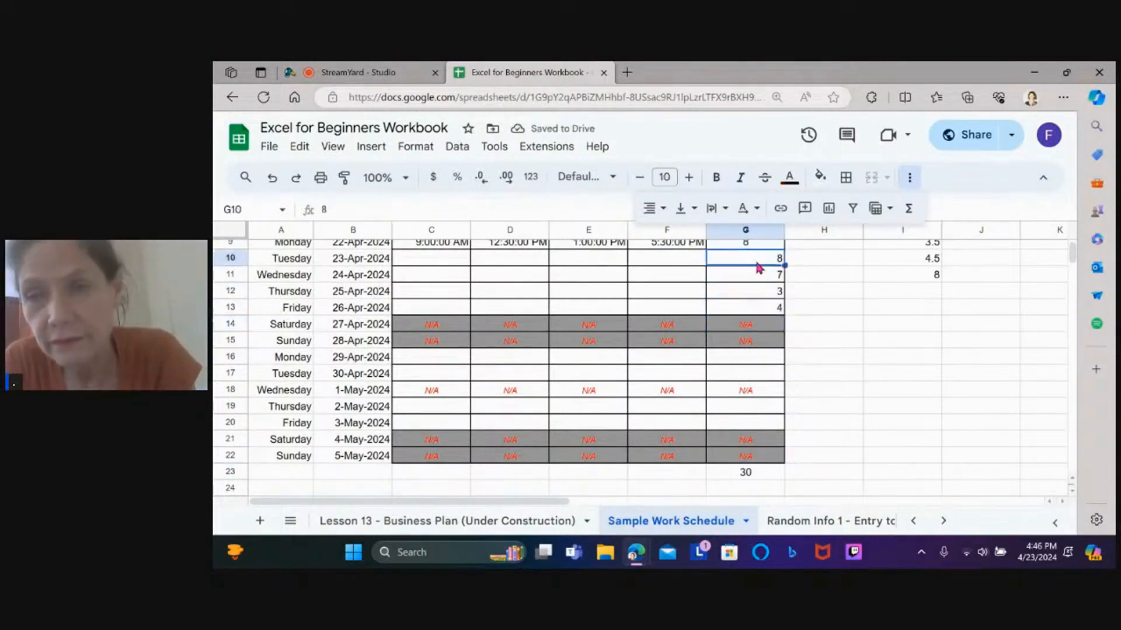
pyautogui.moveTo(756, 264); pyautogui.dragTo(756, 310)
pyautogui.press('Delete')
pyautogui.scroll(1, 817, 350)
pyautogui.moveTo(901, 278); pyautogui.dragTo(908, 351)
pyautogui.press('Delete')
pyautogui.scroll(-2, 671, 471)
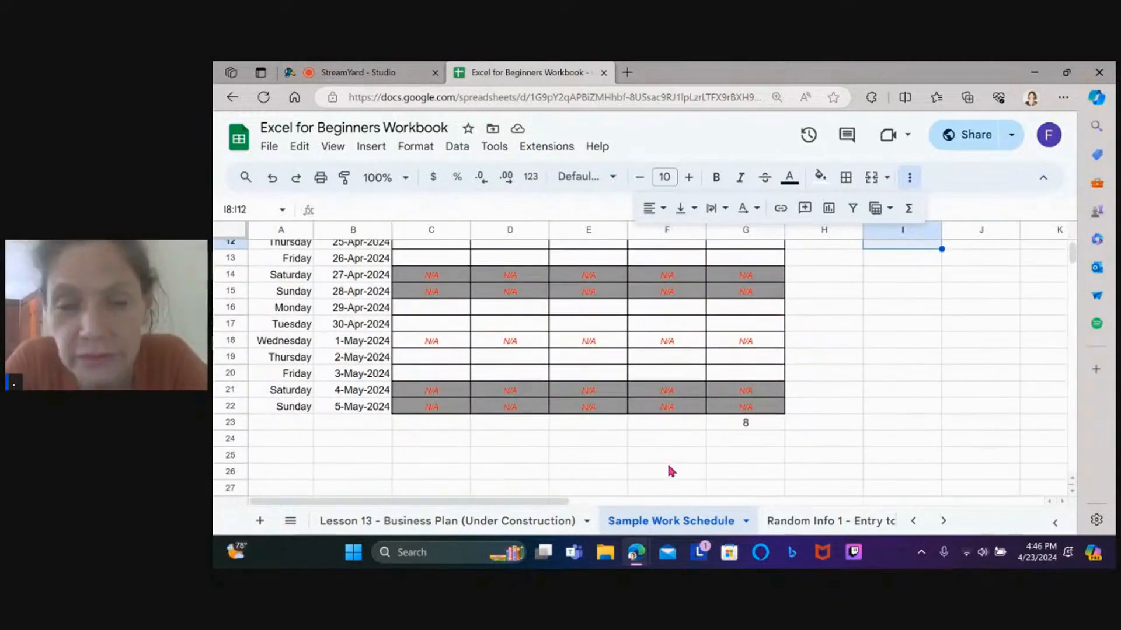
# Label F23 'Total' and F24 'Per hour', and enter a $22 hourly wage in G24
pyautogui.click(674, 418)
pyautogui.write('Total')
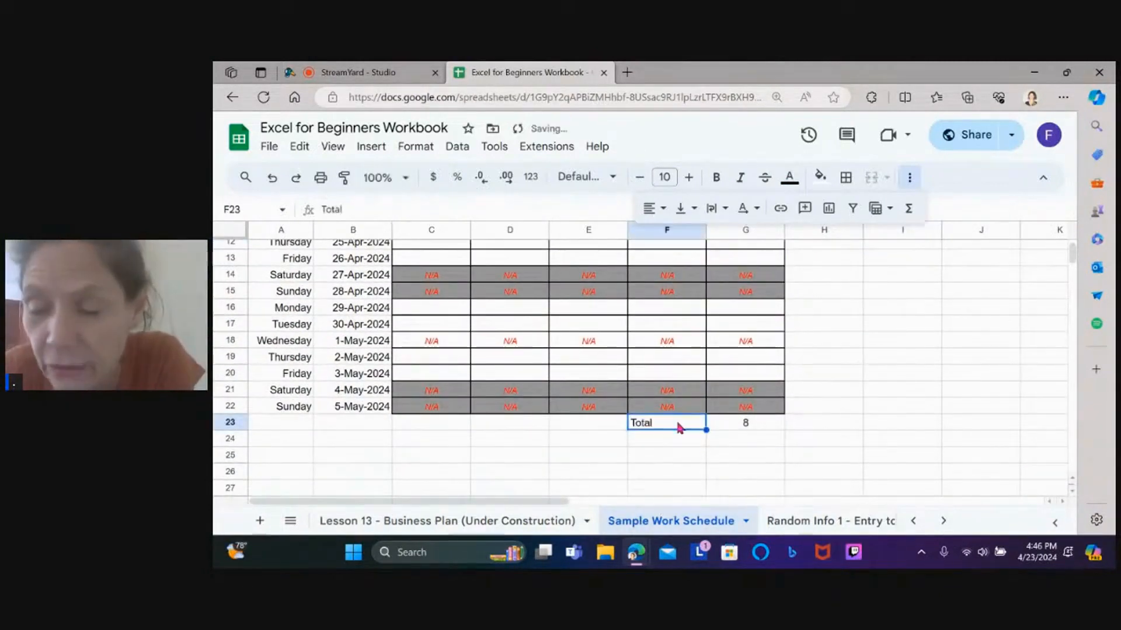
pyautogui.press('Return')
pyautogui.write('Per hour')
pyautogui.click(753, 437)
pyautogui.write('22')
pyautogui.press('Left')
pyautogui.click(756, 440)
pyautogui.click(849, 325)
pyautogui.click(760, 442)
pyautogui.write('$22')
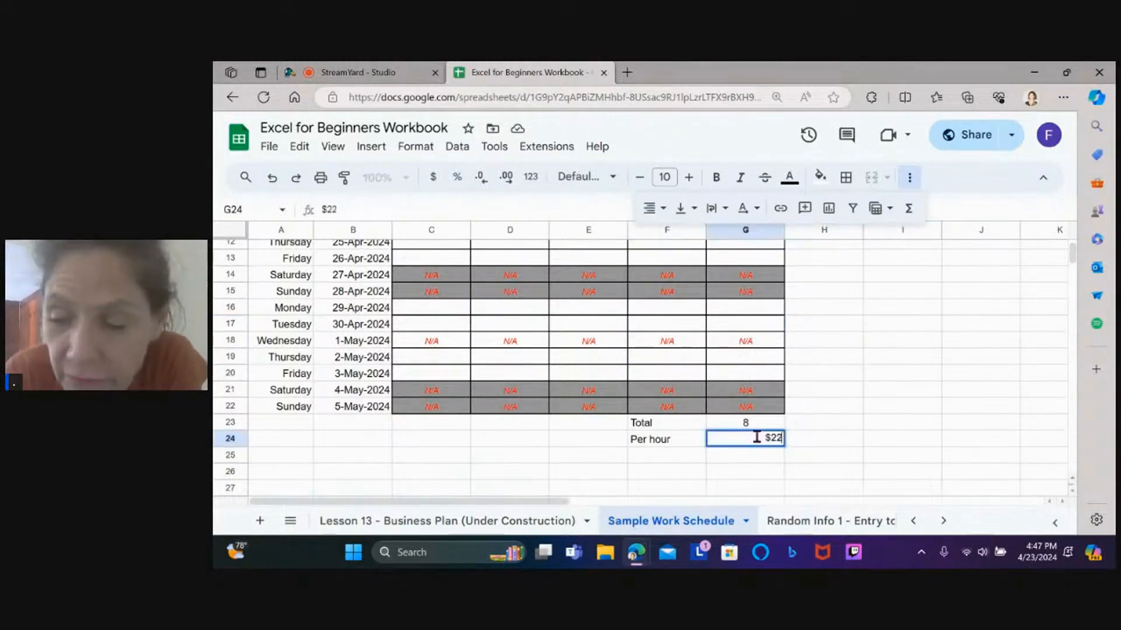
pyautogui.click(902, 356)
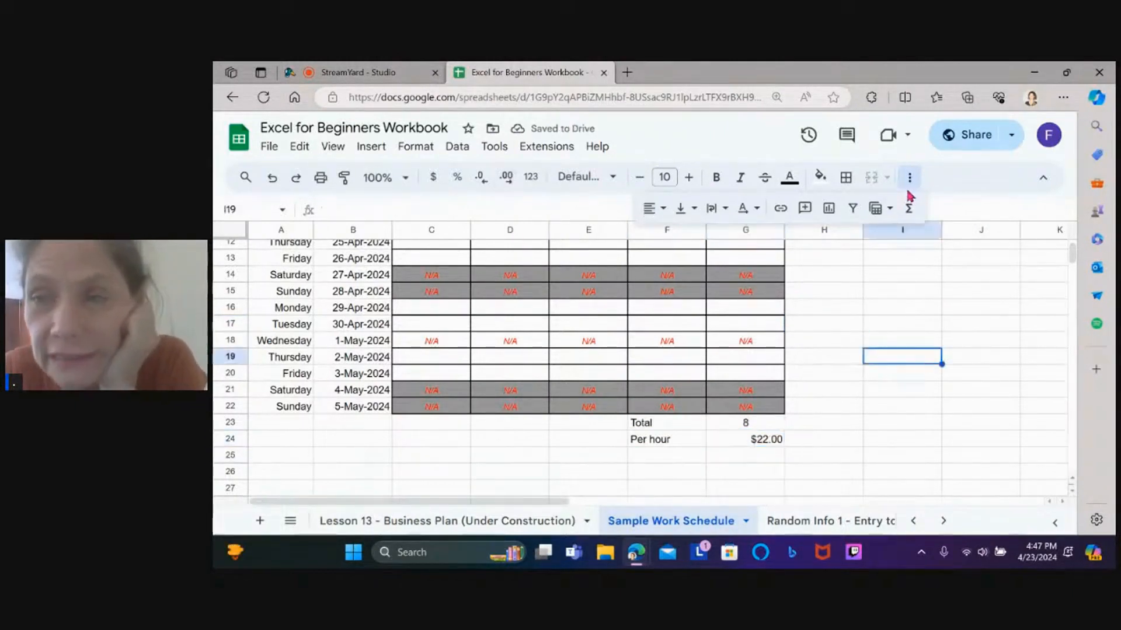
pyautogui.click(841, 357)
# Add a 'Total Due' label in F25 and rename the F24 label to 'Wage per hour:'
pyautogui.click(672, 453)
pyautogui.write('Total DU')
pyautogui.press('Tab')
pyautogui.click(910, 177)
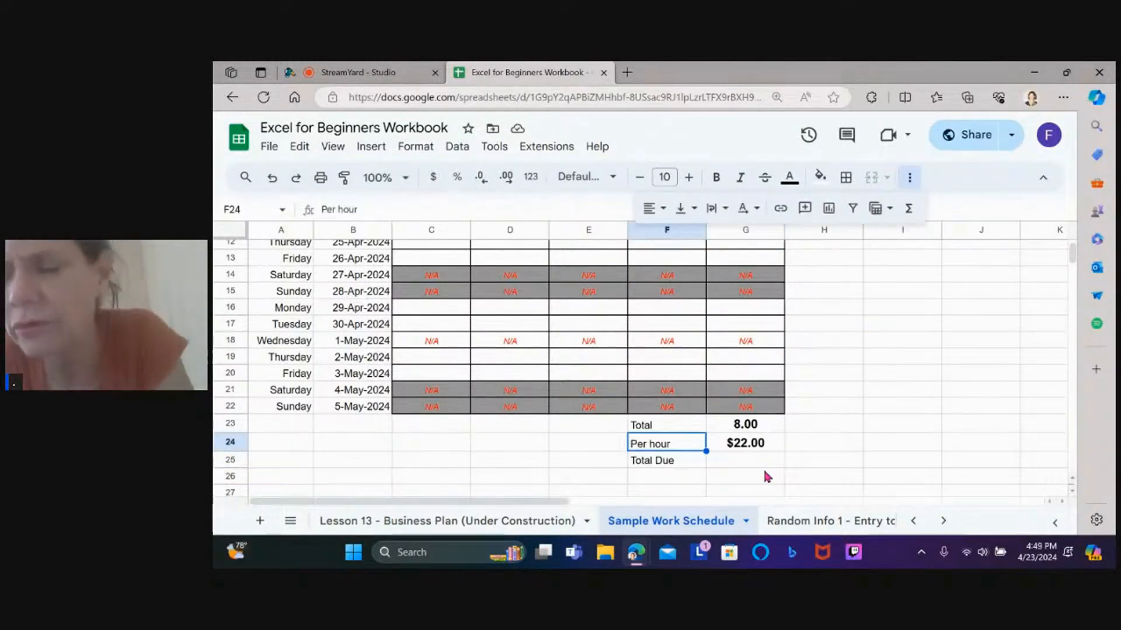
pyautogui.write('Wage per hour:')
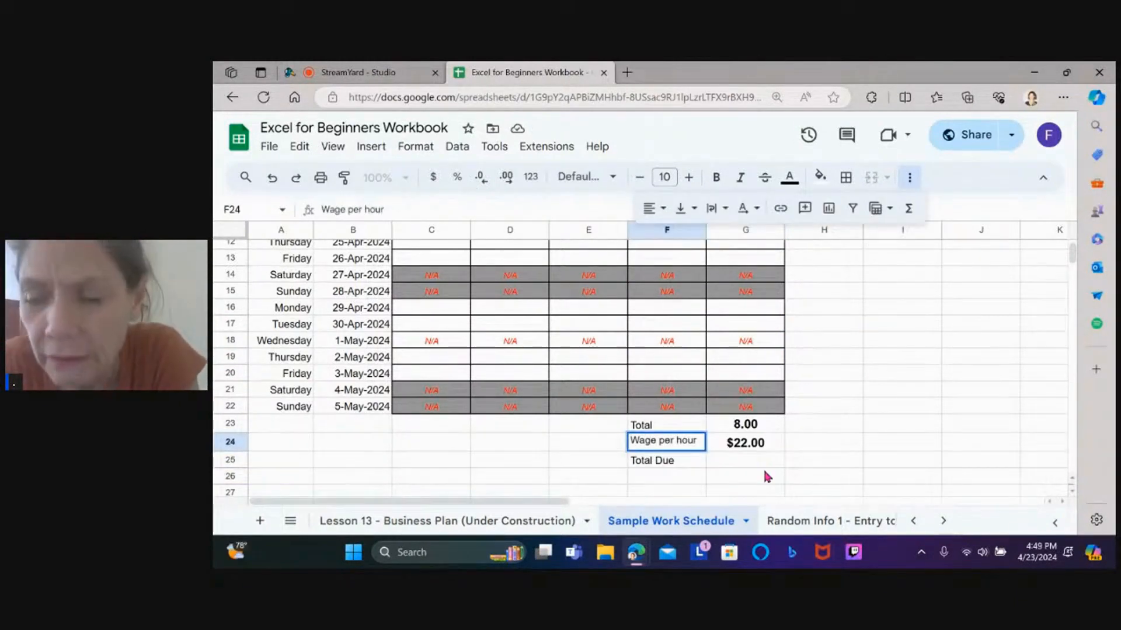
pyautogui.press('Return')
# Make the three labels in F23:F25 bold and right-aligned
pyautogui.press('Up')
pyautogui.press('Up')
pyautogui.keyDown('shift'); pyautogui.click(675, 456); pyautogui.keyUp('shift')
pyautogui.click(716, 178)
pyautogui.click(649, 209)
pyautogui.click(700, 238)
# Add colons to the 'Total Due' and 'Total' labels
pyautogui.doubleClick(630, 466)
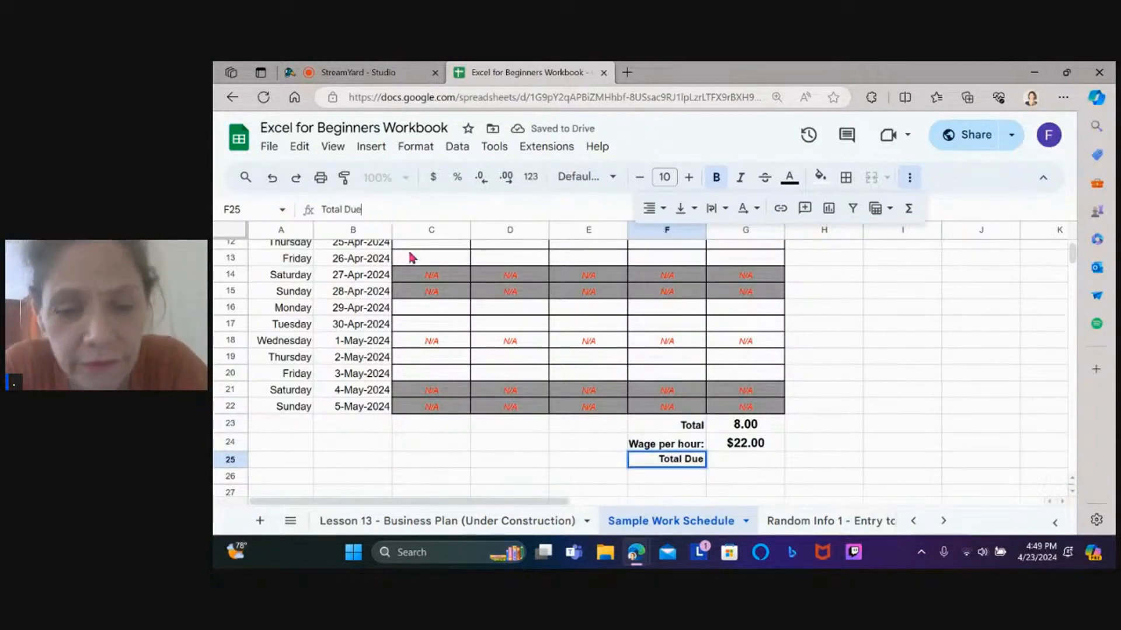
pyautogui.write(':')
pyautogui.click(681, 430)
pyautogui.doubleClick(681, 431)
pyautogui.write(':')
pyautogui.press('Return')
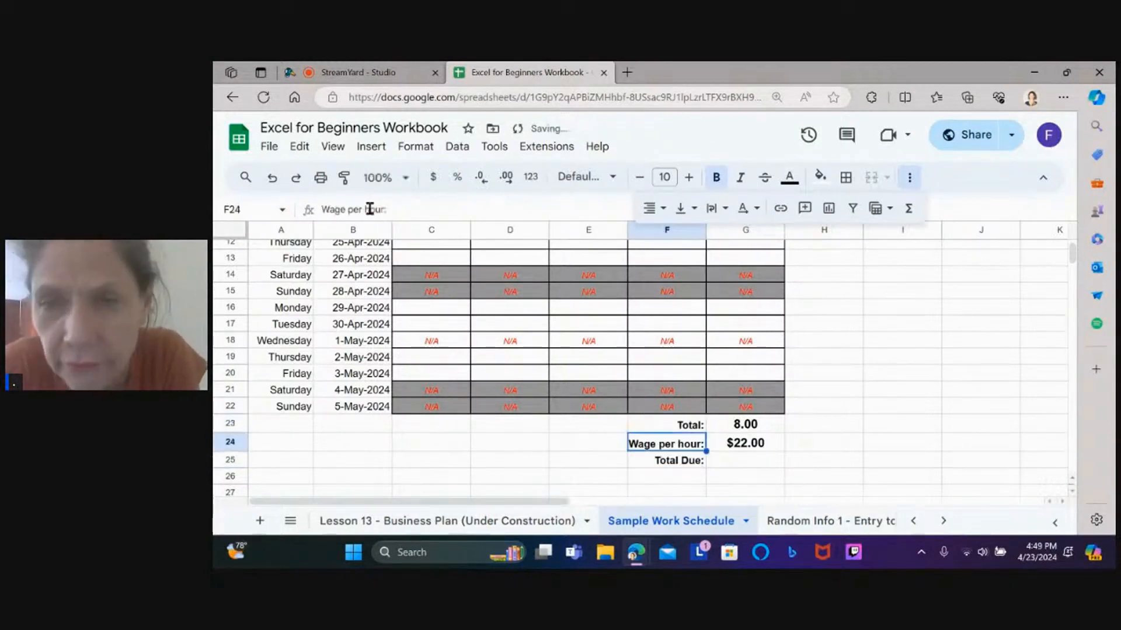
pyautogui.scroll(-1, 786, 435)
pyautogui.click(757, 441)
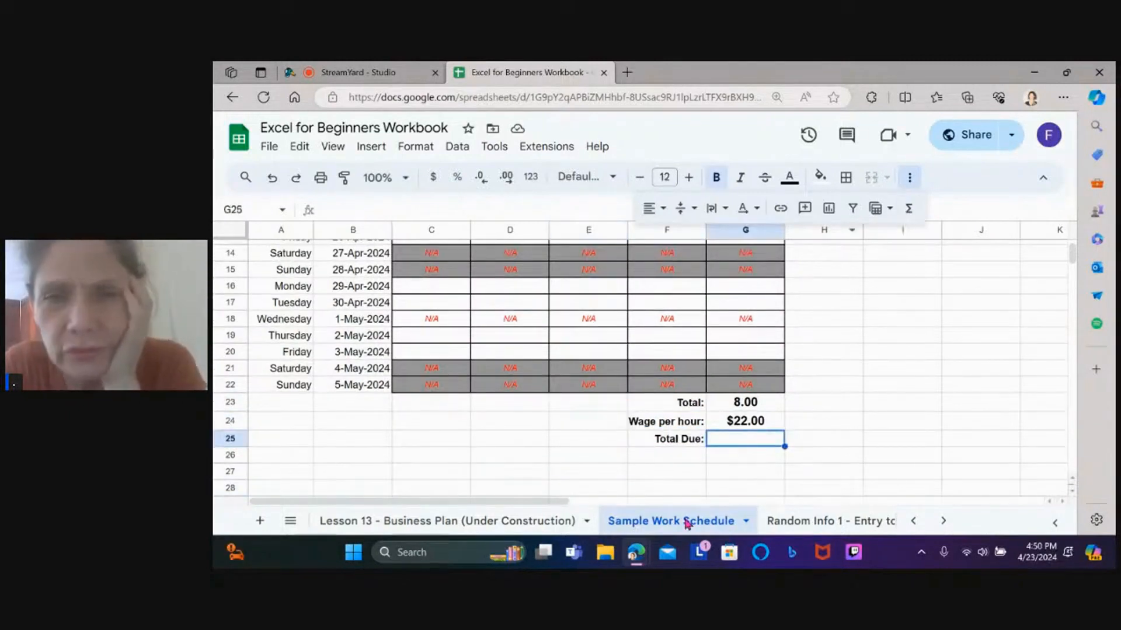
pyautogui.click(335, 213)
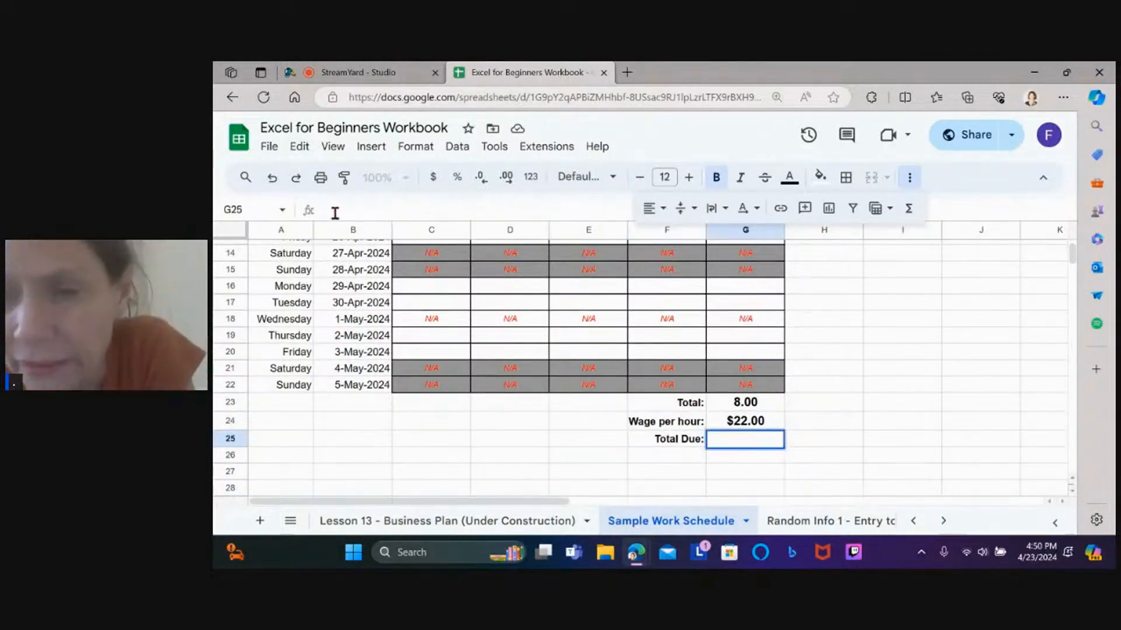
# Enter =G23*G24 in G25 to compute the Total Due
pyautogui.write('=')
pyautogui.click(757, 402)
pyautogui.write('*')
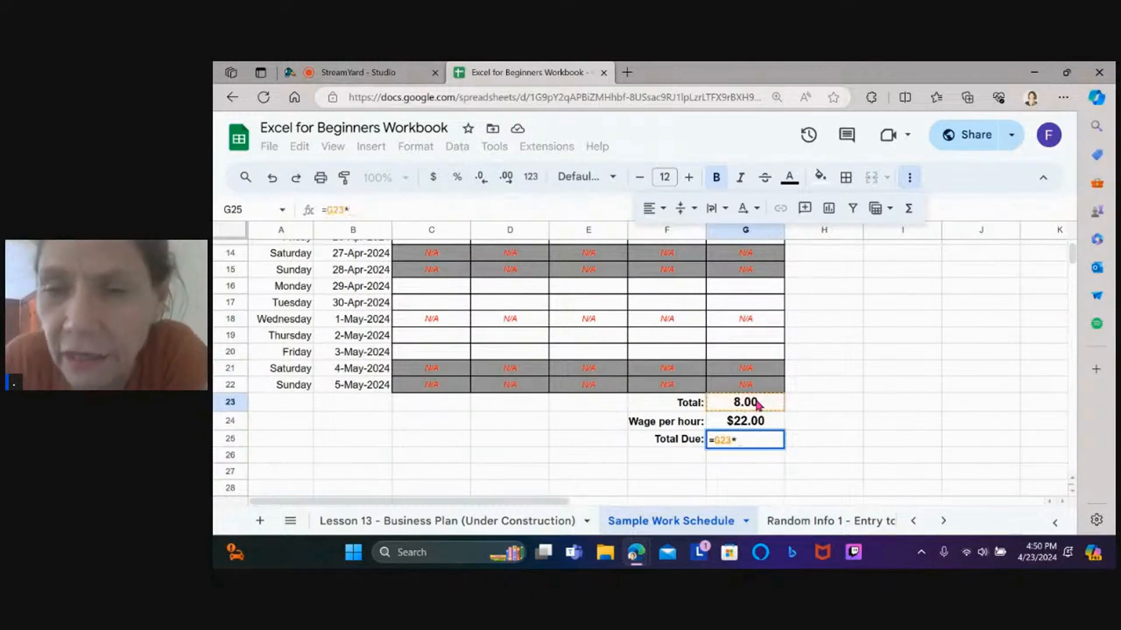
pyautogui.click(751, 423)
pyautogui.press('Return')
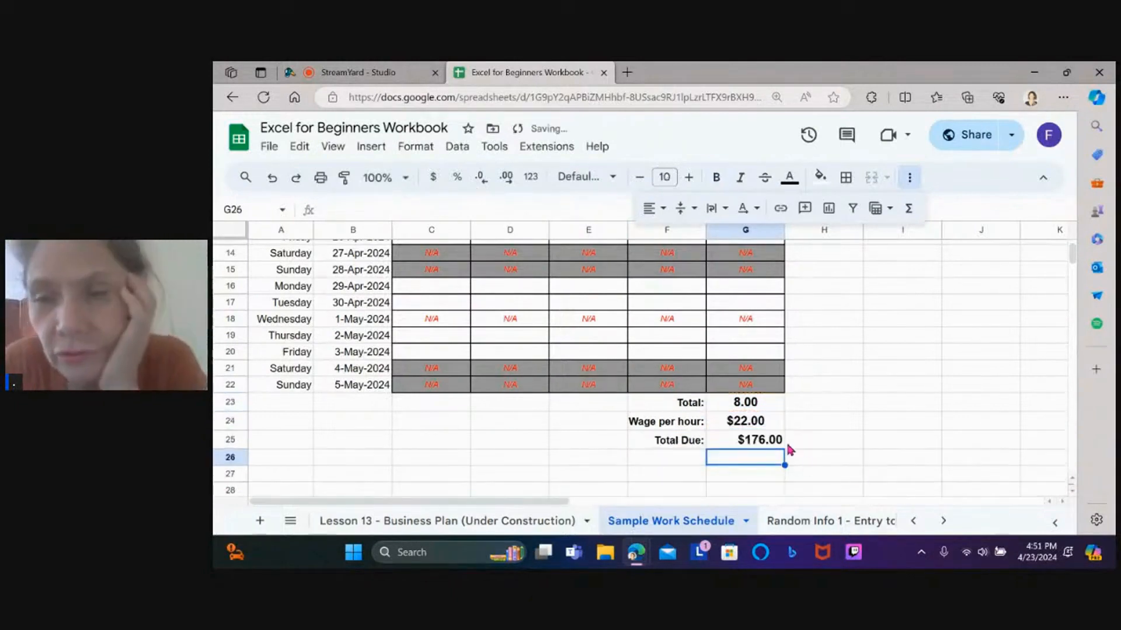
# Format the column G hours and totals as plain numbers with two decimal places
pyautogui.press('Up')
pyautogui.press('Up')
pyautogui.press('Up')
pyautogui.press('Up')
pyautogui.press('Up')
pyautogui.press('Up')
pyautogui.press('Up')
pyautogui.press('Up')
pyautogui.press('Up')
pyautogui.press('Up')
pyautogui.press('Up')
pyautogui.press('Up')
pyautogui.press('Up')
pyautogui.press('Up')
pyautogui.press('Up')
pyautogui.press('Up')
pyautogui.press('Up')
pyautogui.press('Up')
pyautogui.press('Up')
pyautogui.press('Up')
pyautogui.moveTo(744, 299); pyautogui.dragTo(770, 336)
pyautogui.click(481, 177)
pyautogui.click(481, 177)
pyautogui.click(506, 177)
pyautogui.click(506, 177)
pyautogui.click(735, 440)
pyautogui.press('Up')
pyautogui.press('Up')
pyautogui.press('Up')
pyautogui.press('Up')
pyautogui.press('Up')
pyautogui.press('Up')
pyautogui.press('Up')
pyautogui.press('Up')
pyautogui.press('Up')
pyautogui.press('Up')
pyautogui.press('Up')
pyautogui.press('Up')
pyautogui.press('Up')
pyautogui.press('Up')
pyautogui.press('Up')
pyautogui.press('Up')
pyautogui.press('Up')
pyautogui.press('Up')
pyautogui.press('Up')
pyautogui.press('Up')
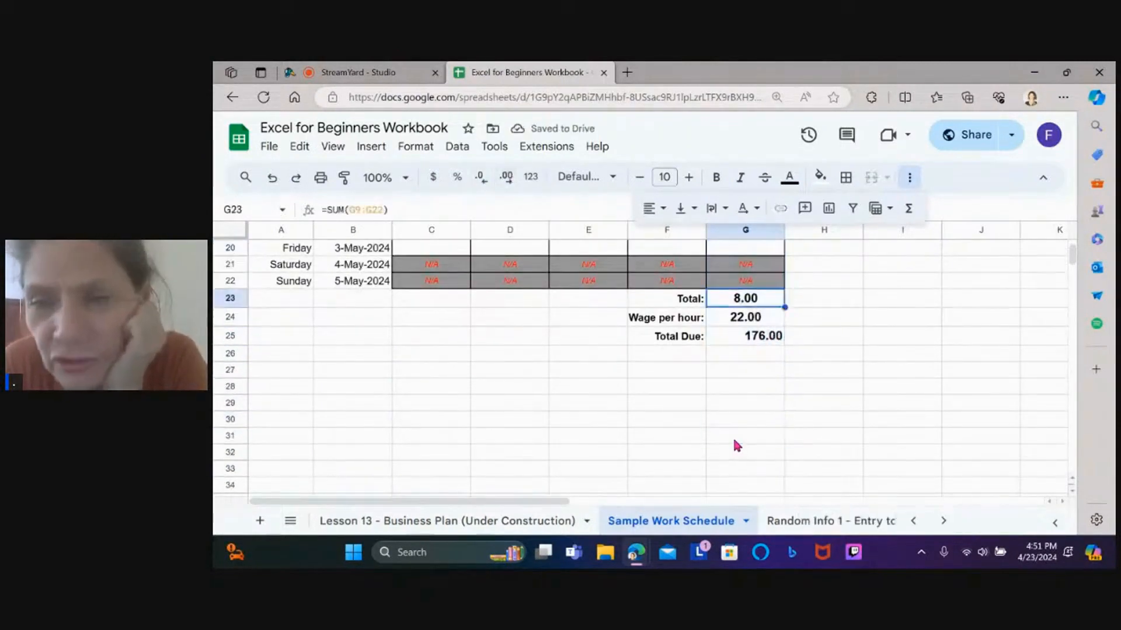
pyautogui.press('Down')
pyautogui.press('Down')
pyautogui.press('Down')
pyautogui.press('Down')
pyautogui.press('Down')
pyautogui.press('Down')
pyautogui.press('Down')
pyautogui.press('Down')
pyautogui.press('Down')
pyautogui.press('Down')
pyautogui.press('Down')
pyautogui.press('Down')
pyautogui.press('Down')
pyautogui.press('Down')
pyautogui.press('Down')
pyautogui.press('Down')
pyautogui.press('Down')
pyautogui.press('Down')
pyautogui.press('Down')
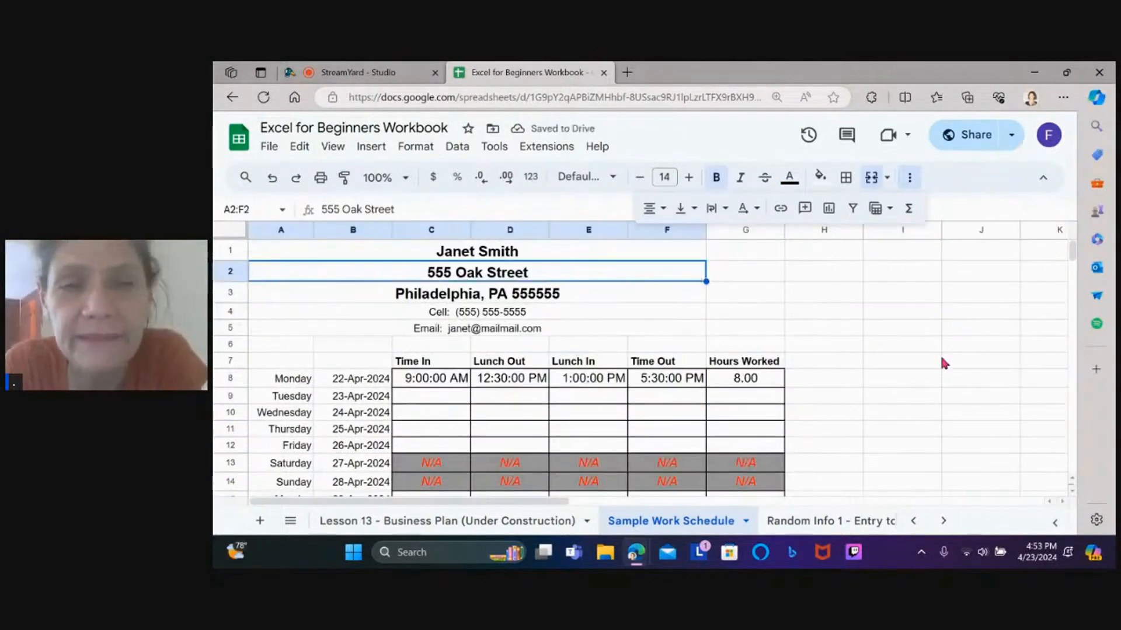
pyautogui.click(848, 361)
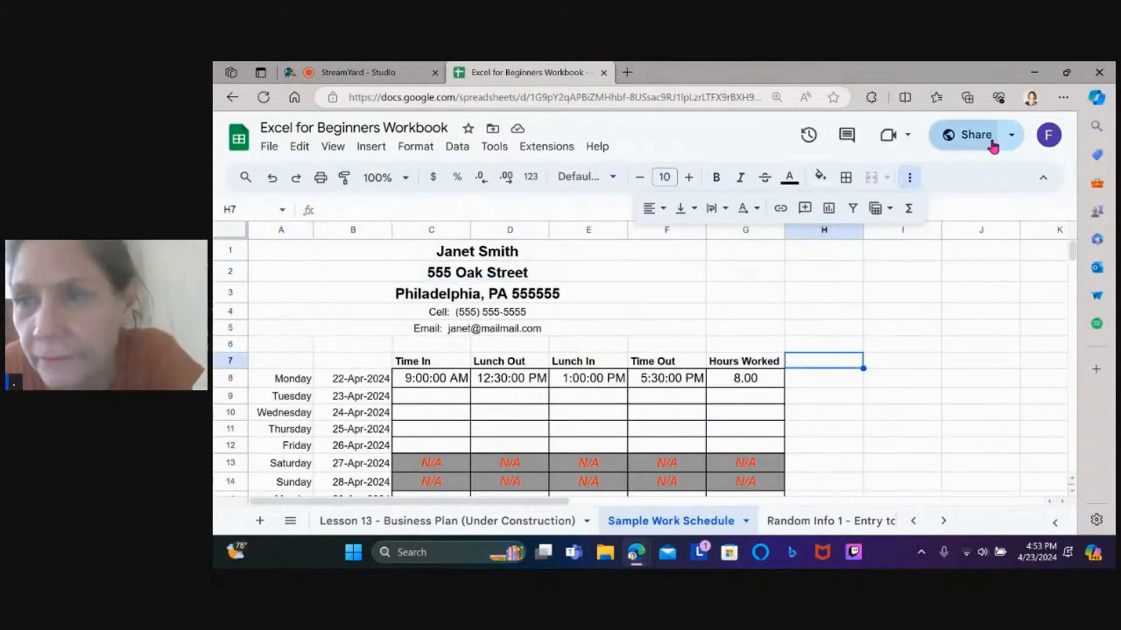
# Copy the anyone-with-the-link viewer link from the Share dialog and close it
pyautogui.click(991, 145)
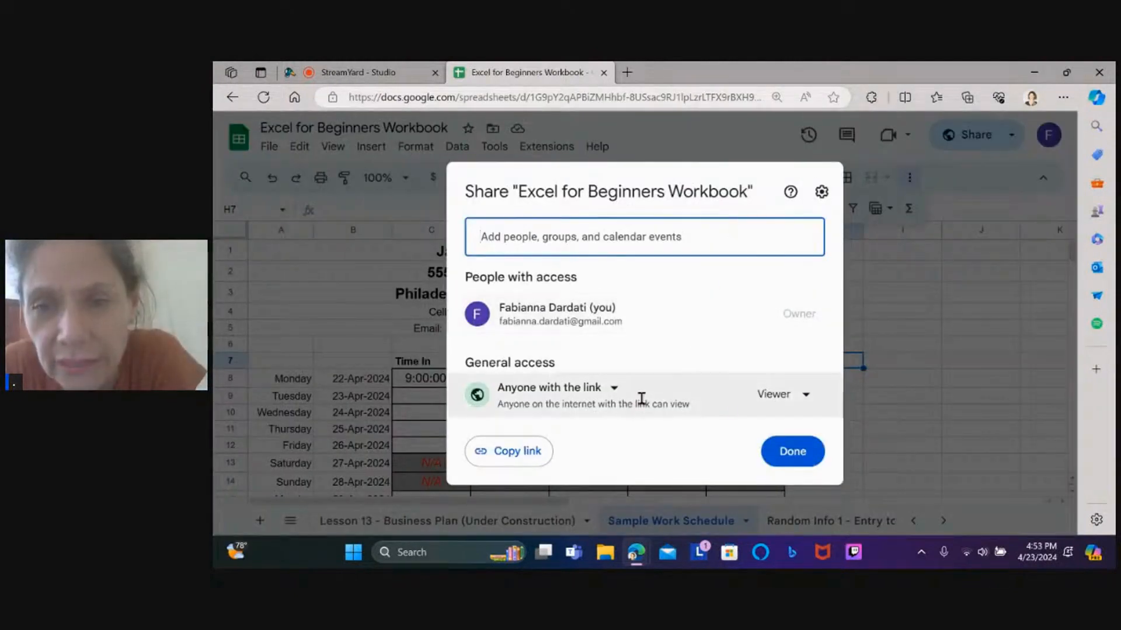
pyautogui.click(530, 449)
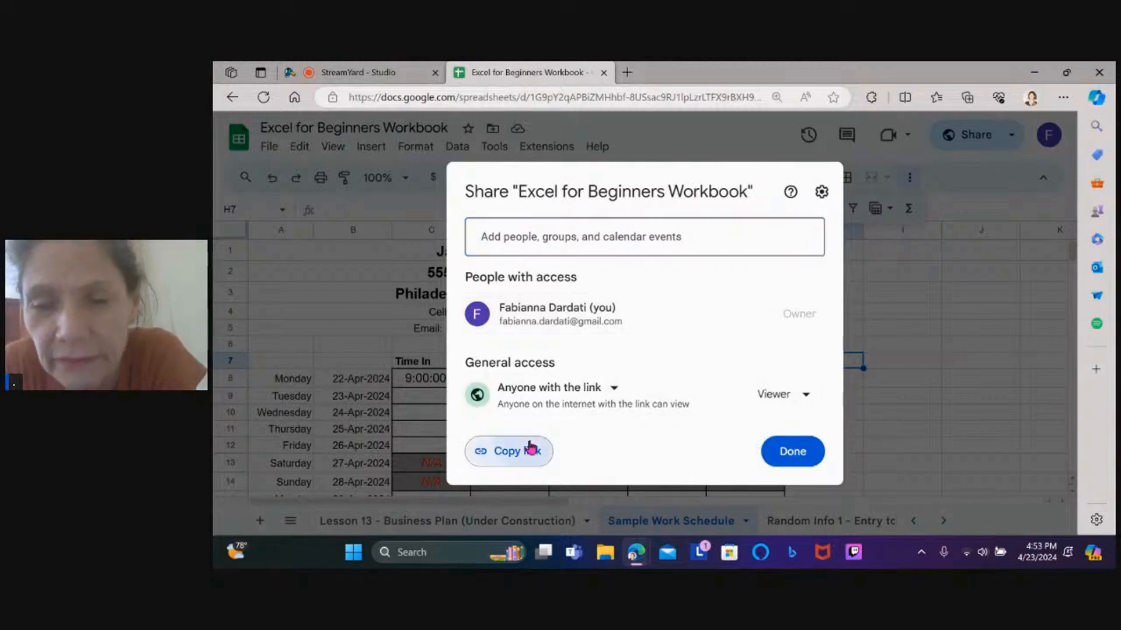
pyautogui.click(904, 360)
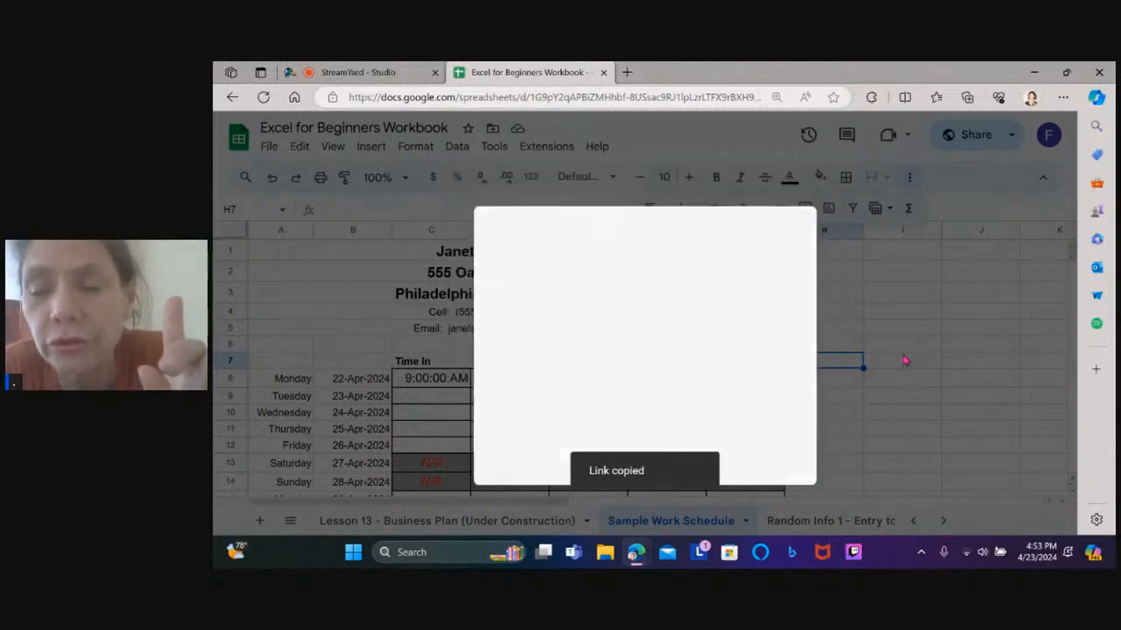
# Paste the spreadsheet link into the Post a comment box in the StreamYard Studio chat
pyautogui.click(363, 71)
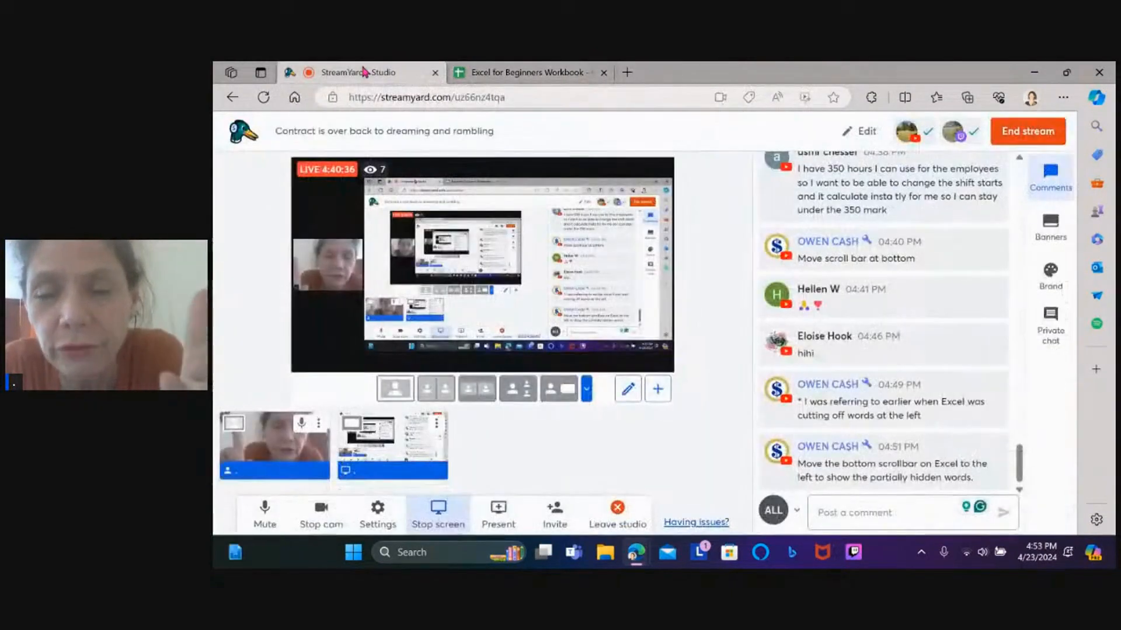
pyautogui.click(846, 512)
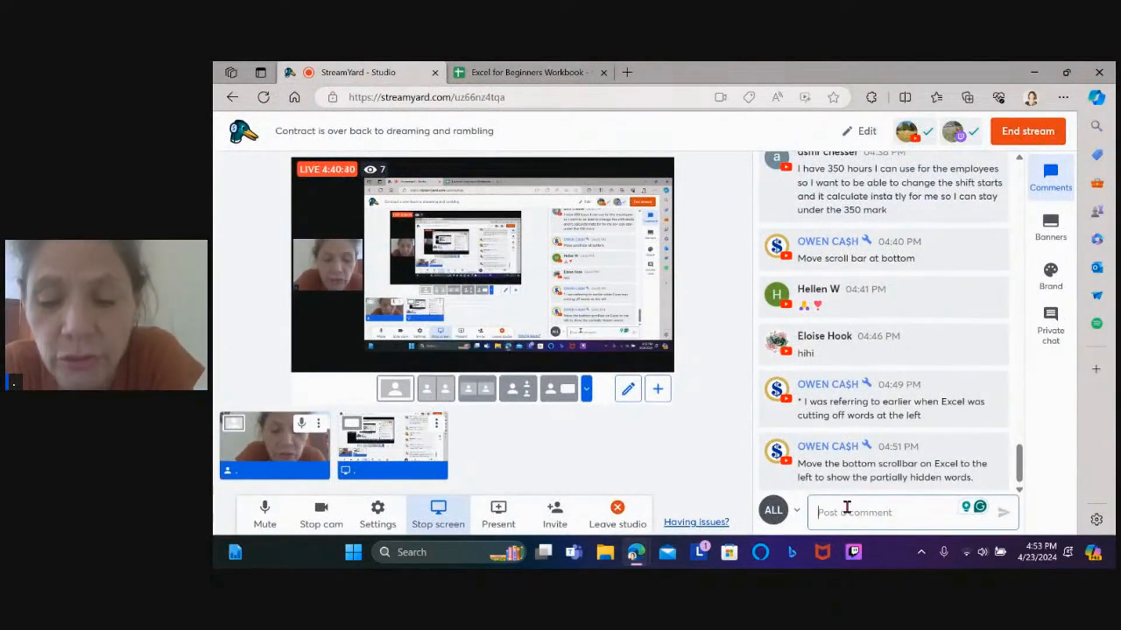
pyautogui.hotkey('ctrl', 'v')
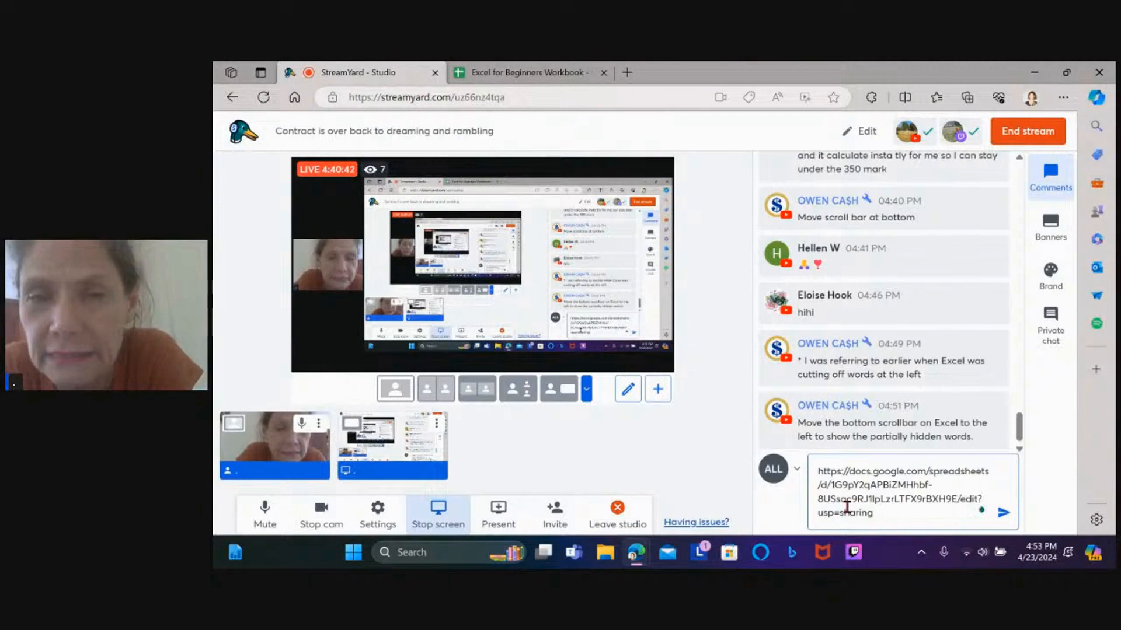